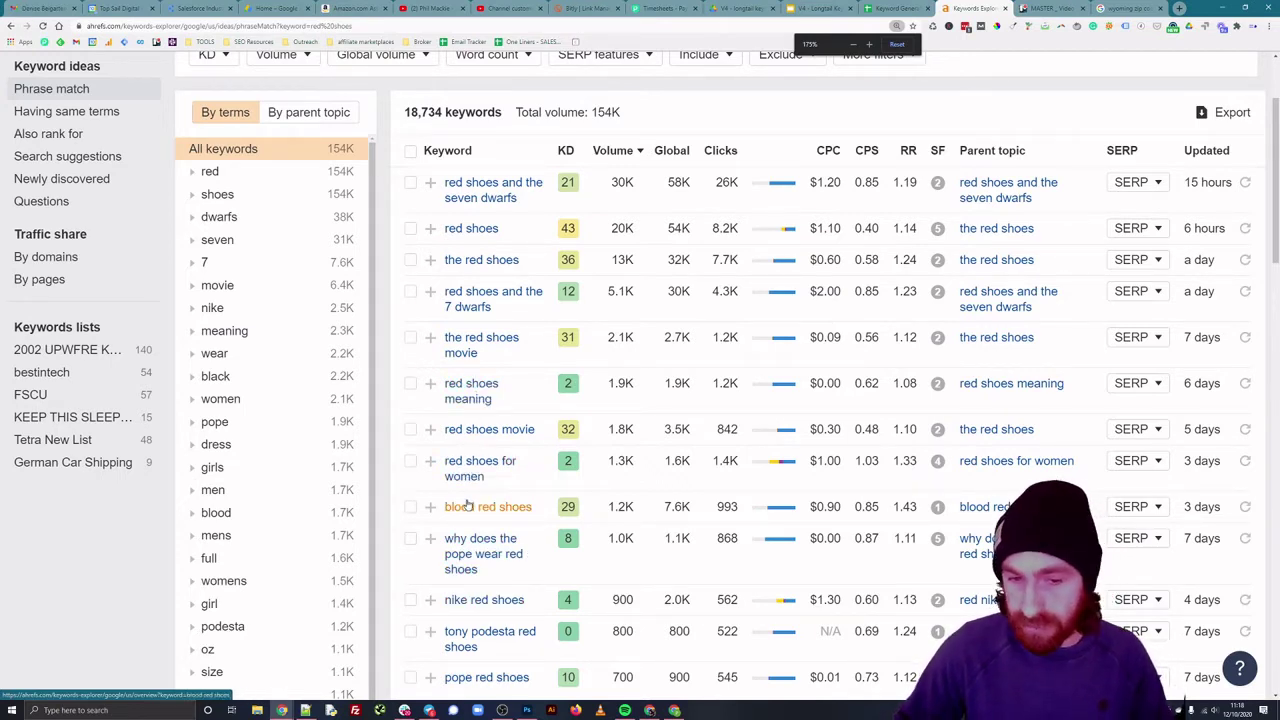
Step: Switch from the Ahrefs keyword results to the Keyword Generator spreadsheet in Google Sheets and slightly widen column A
scroll(466, 506, up, 2)
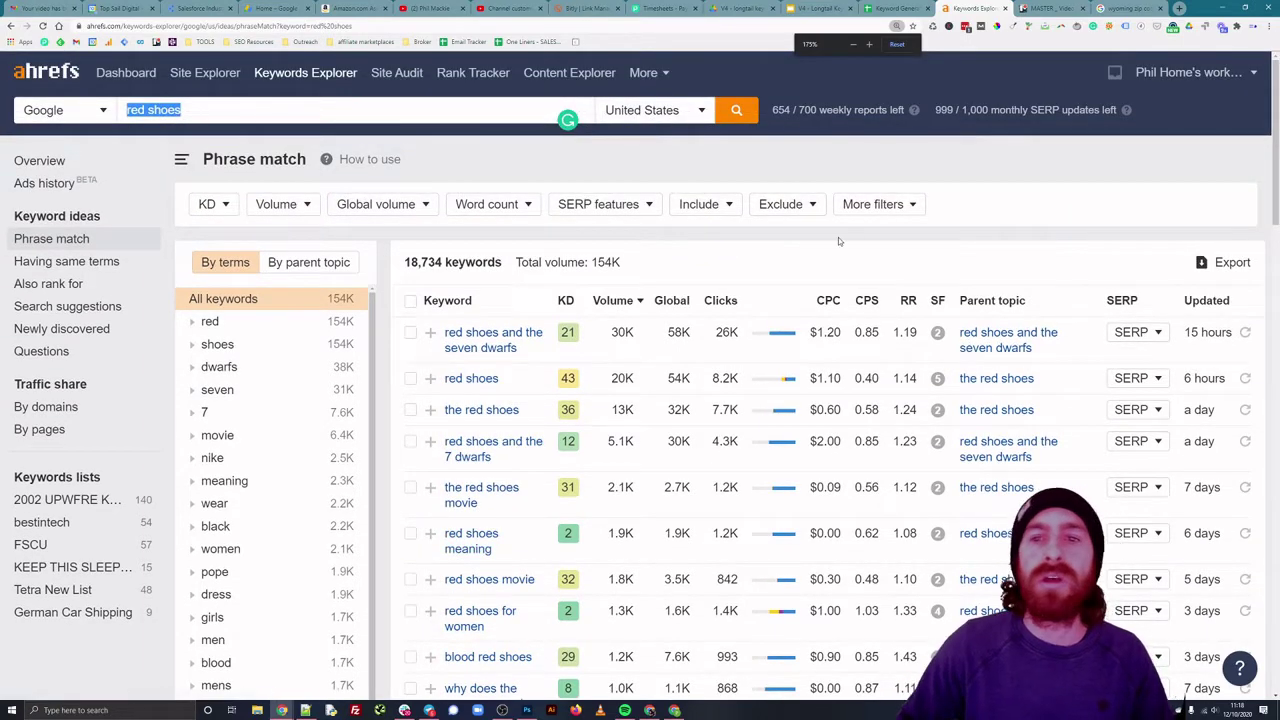
click(909, 7)
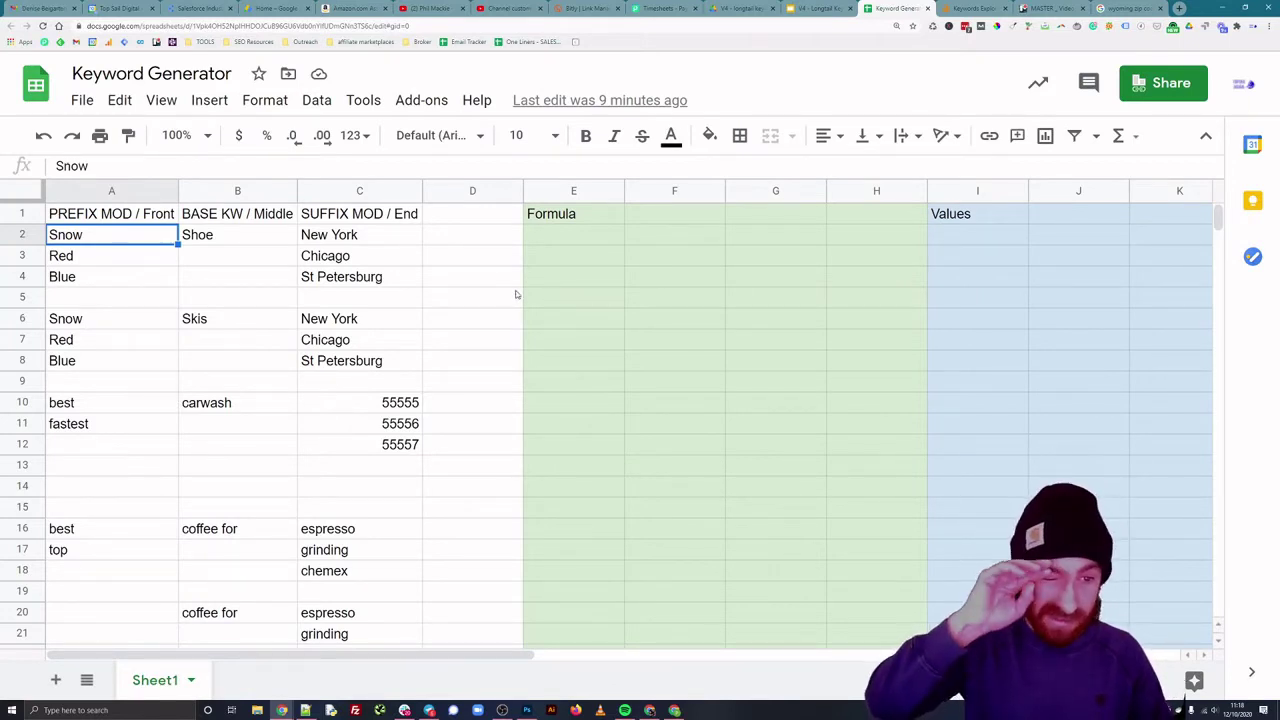
click(989, 7)
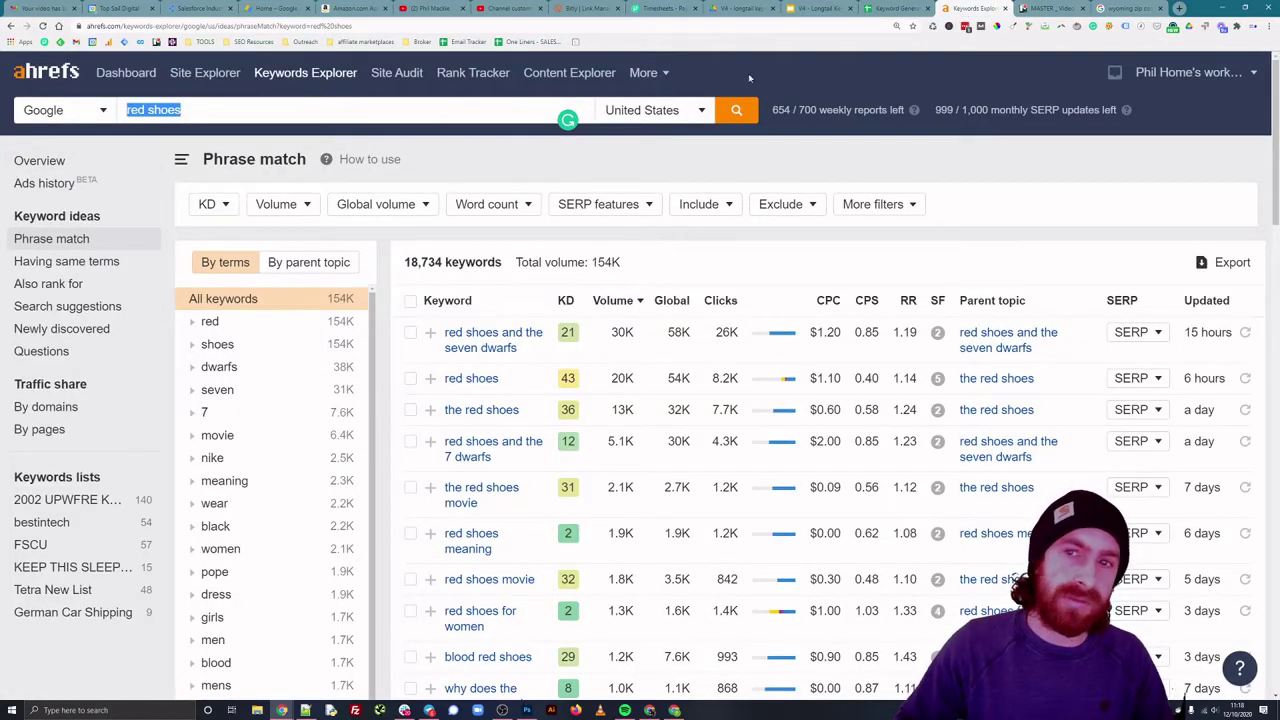
click(882, 9)
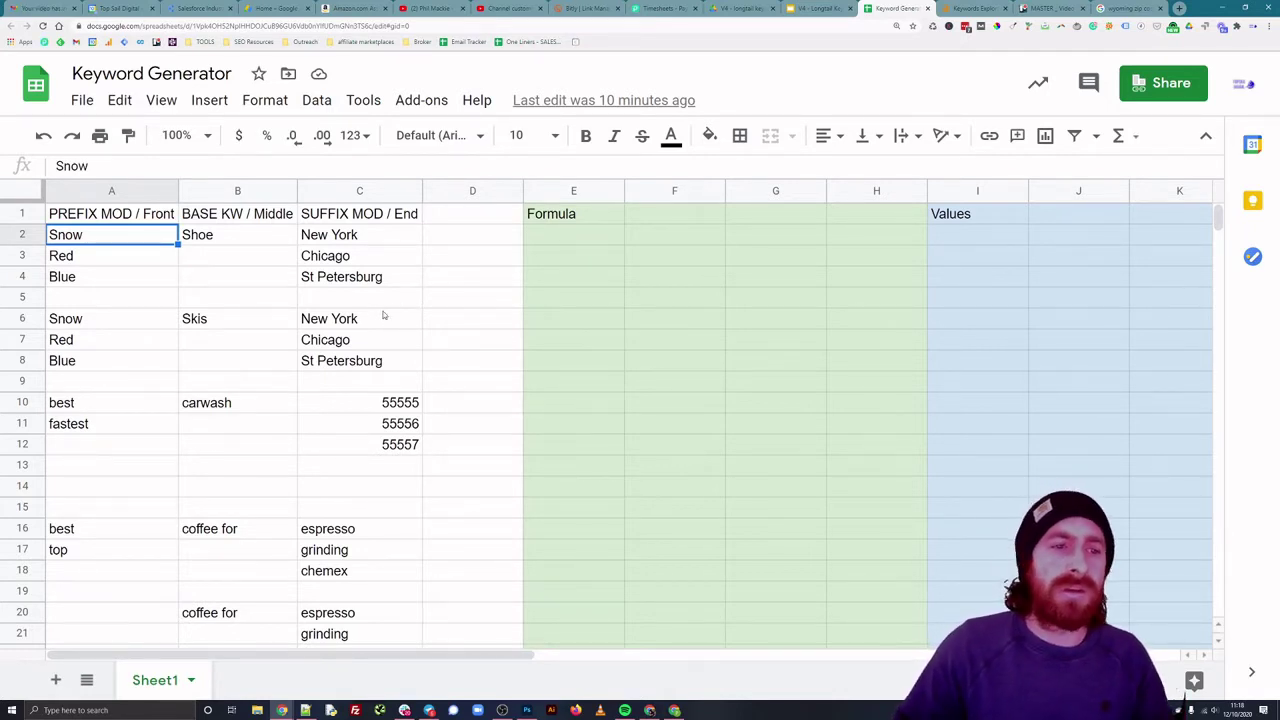
drag(178, 192, 187, 192)
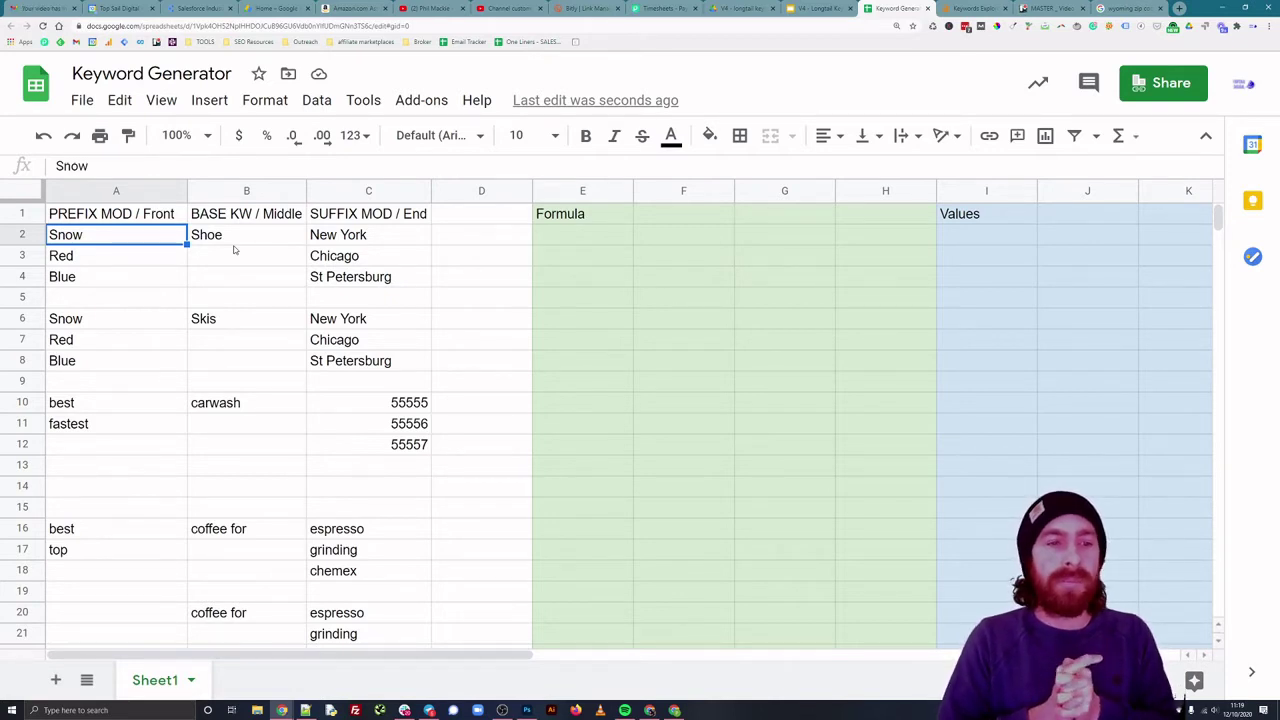
Step: Examine the prefix, base keyword and suffix columns, including the shoe terms and the coffee example rows
click(145, 217)
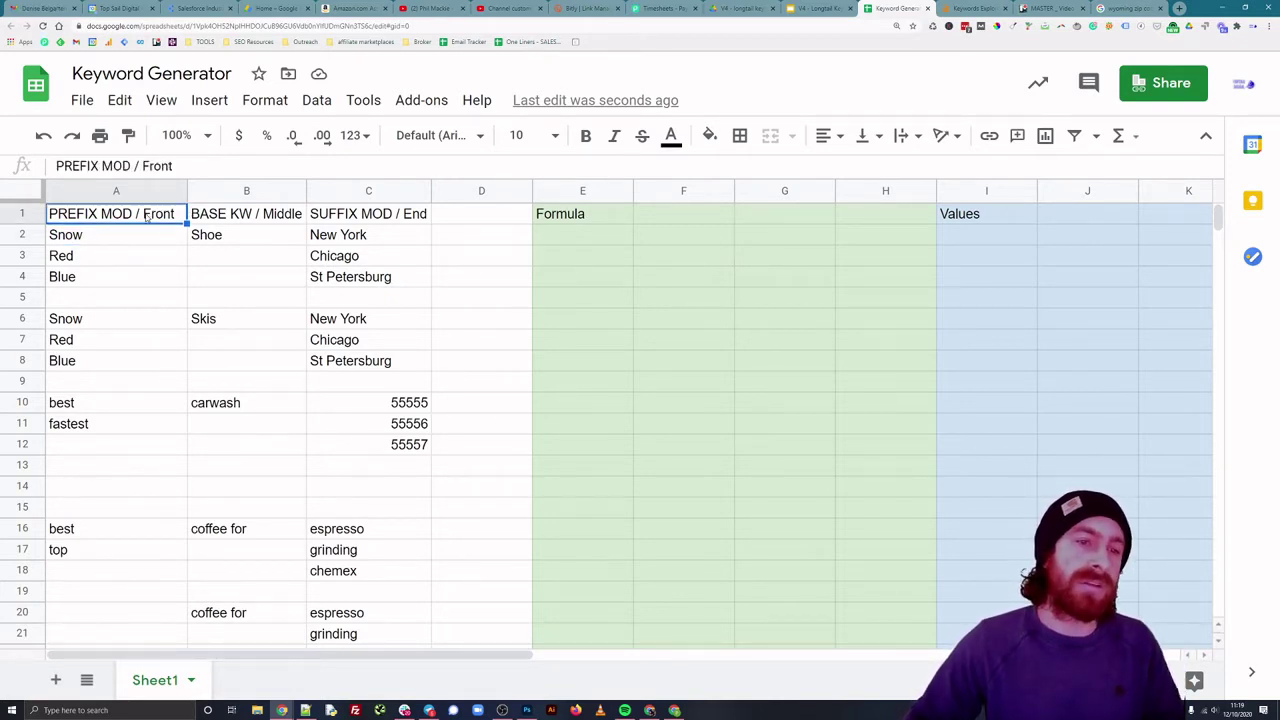
drag(140, 240, 130, 285)
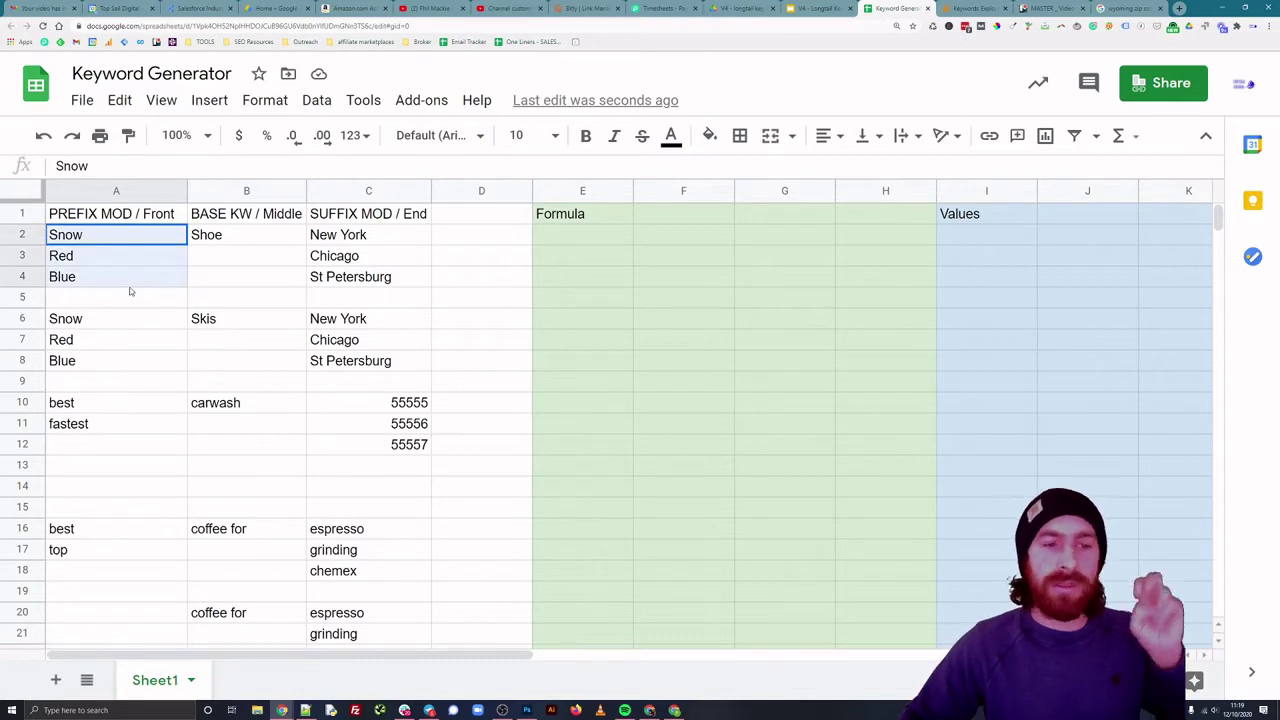
click(246, 241)
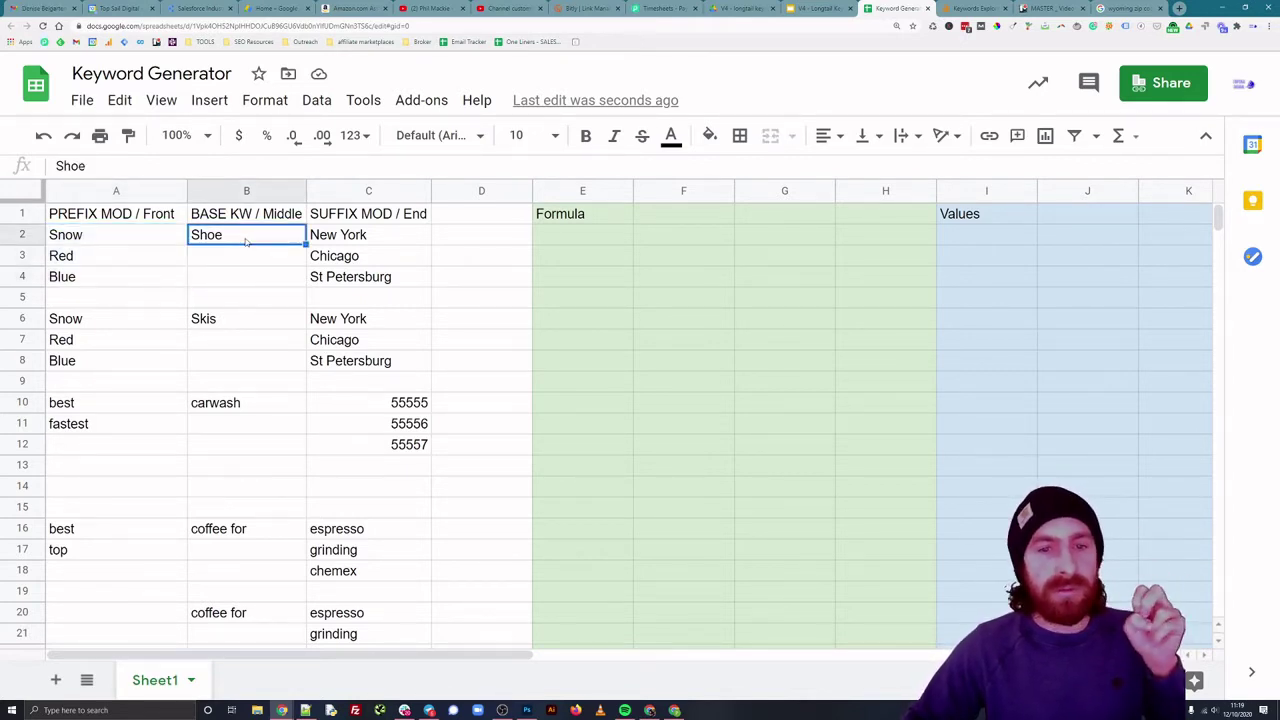
click(355, 218)
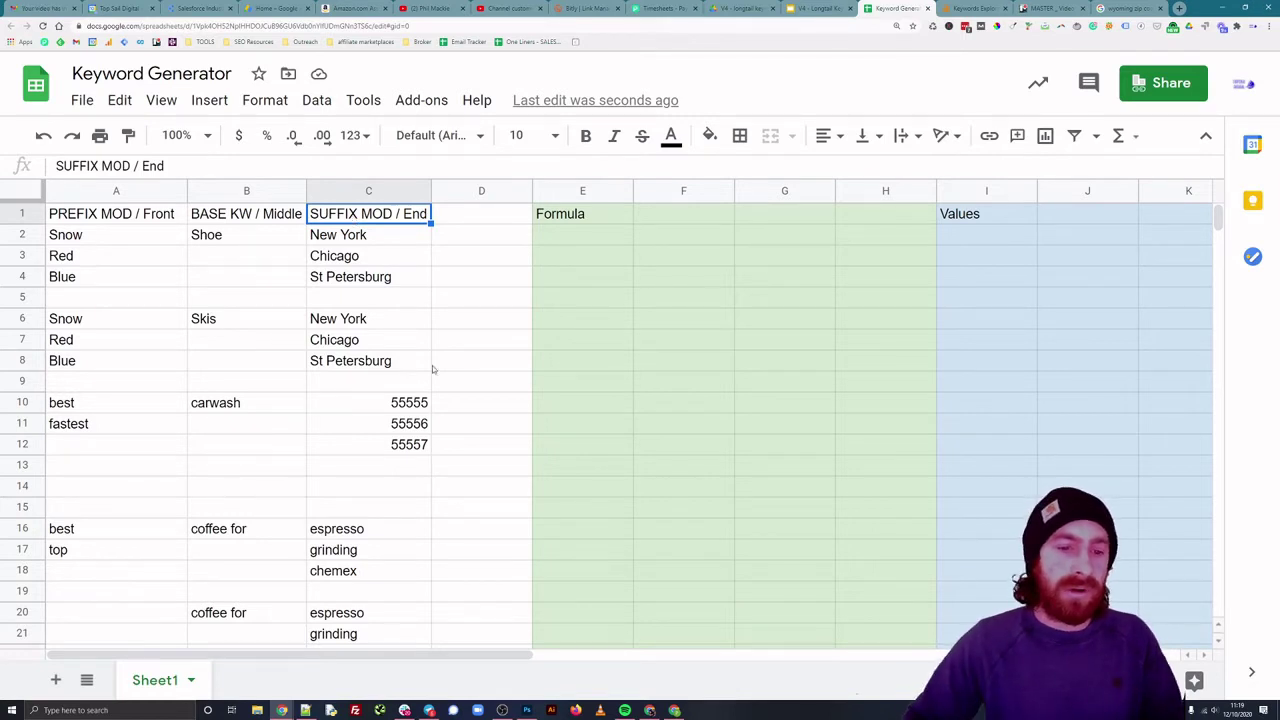
scroll(314, 525, down, 2)
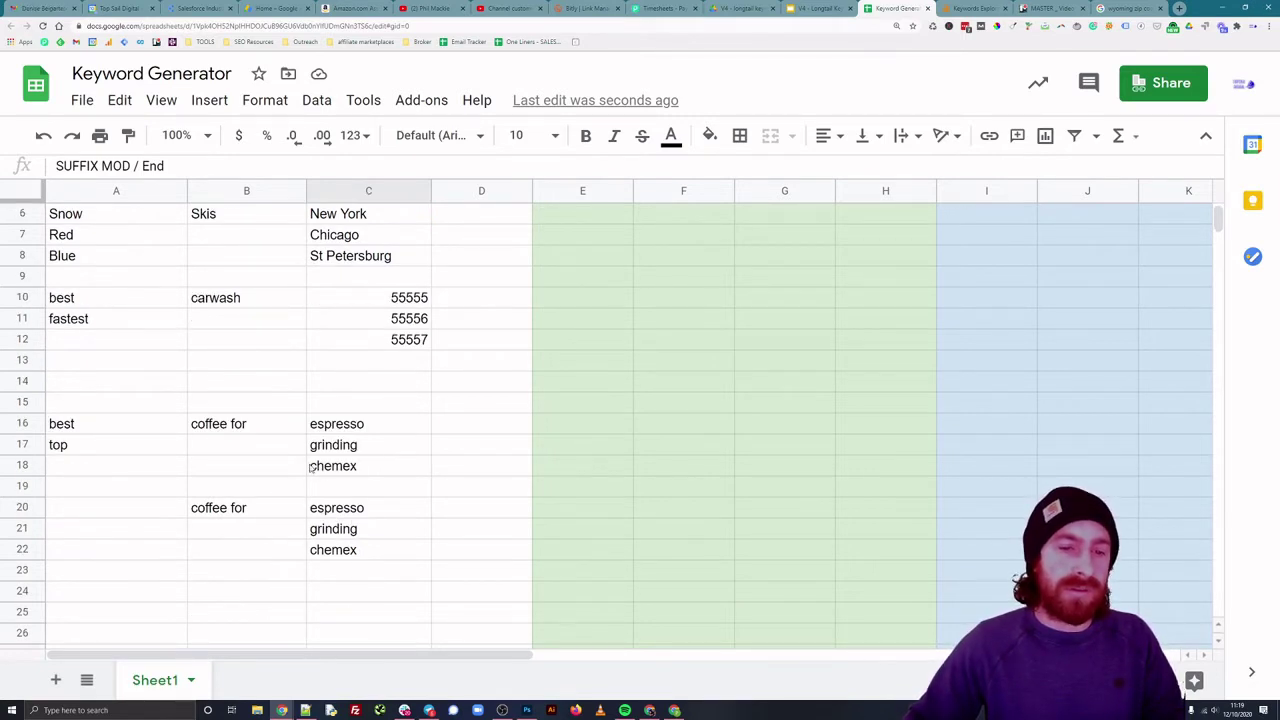
drag(105, 423, 380, 517)
scroll(383, 518, up, 2)
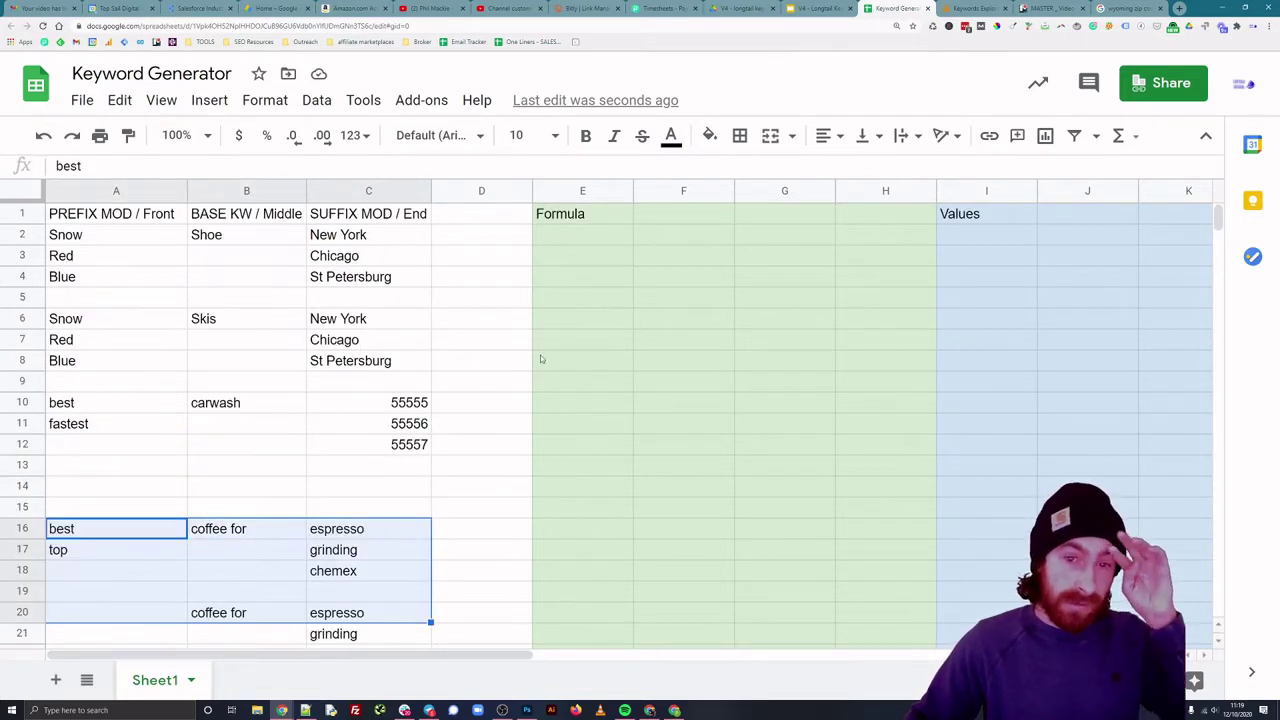
Step: Examine how the prefixes and city suffixes in rows 2 to 4 pair with the base keyword, and review the other suffixes in column C
click(591, 237)
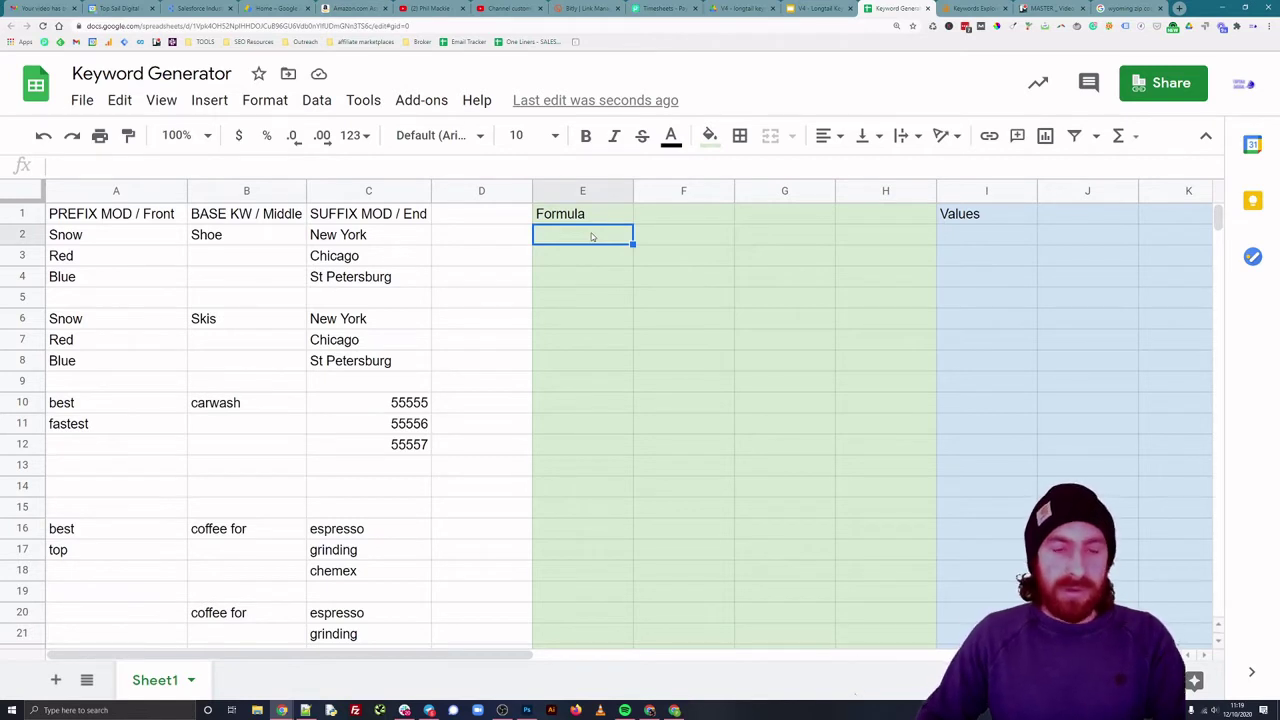
drag(80, 240, 383, 243)
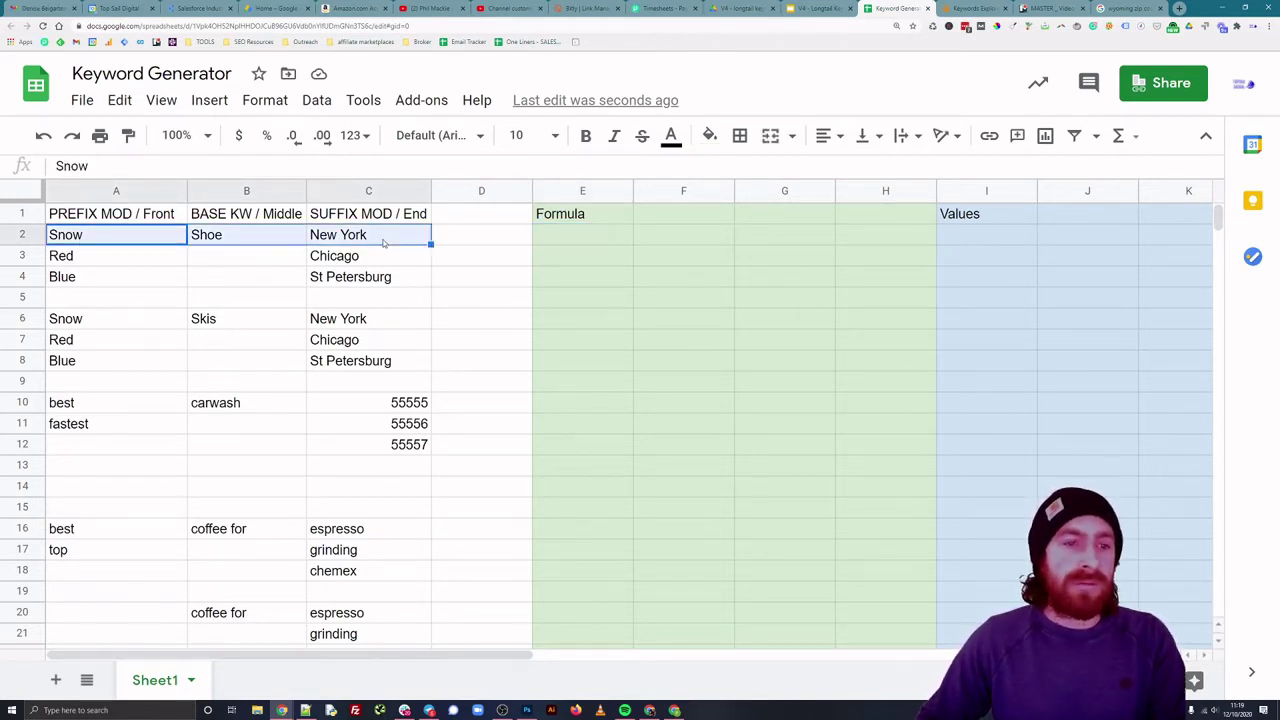
drag(120, 256, 380, 256)
drag(100, 276, 380, 277)
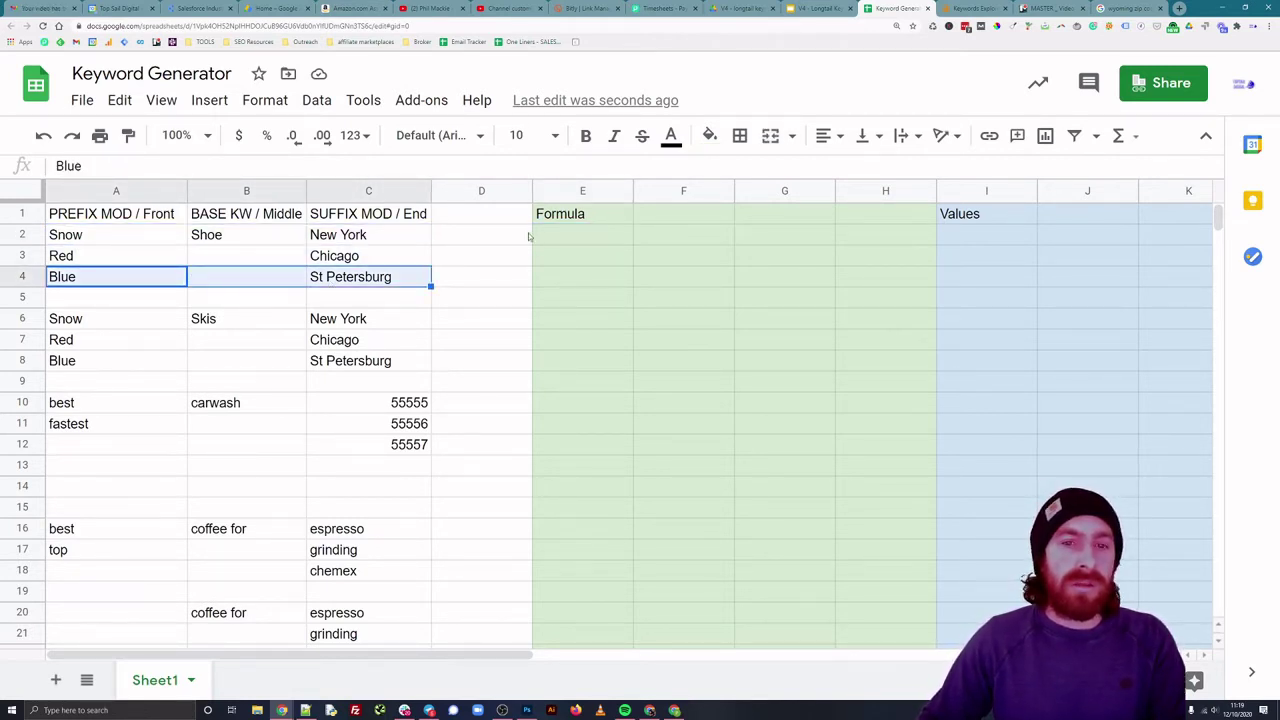
click(588, 236)
click(390, 236)
click(356, 279)
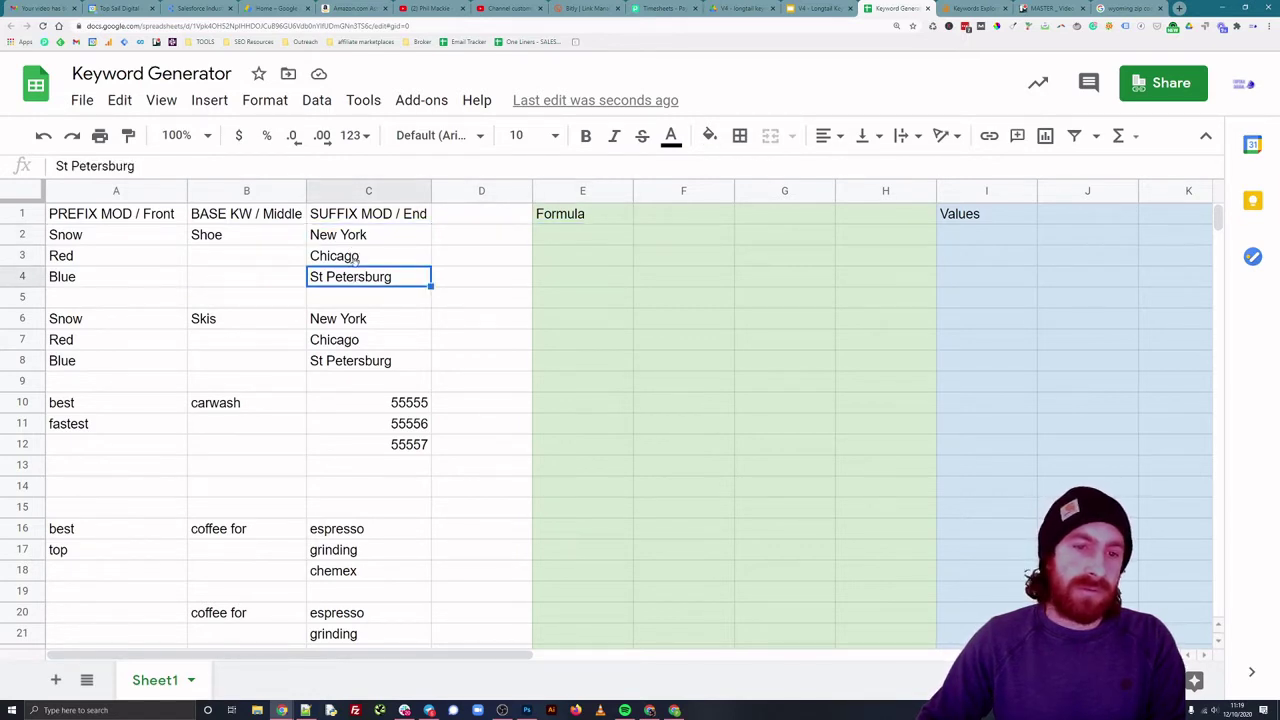
click(356, 259)
click(360, 237)
click(360, 257)
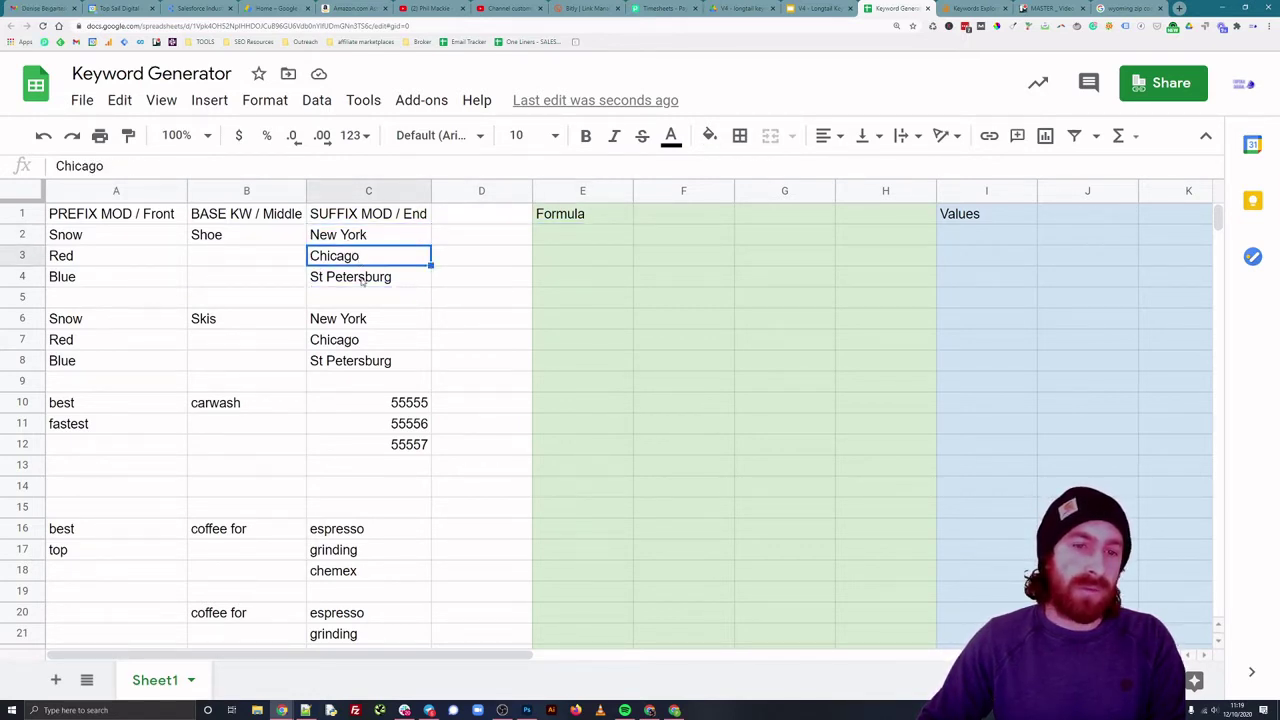
click(362, 280)
click(541, 237)
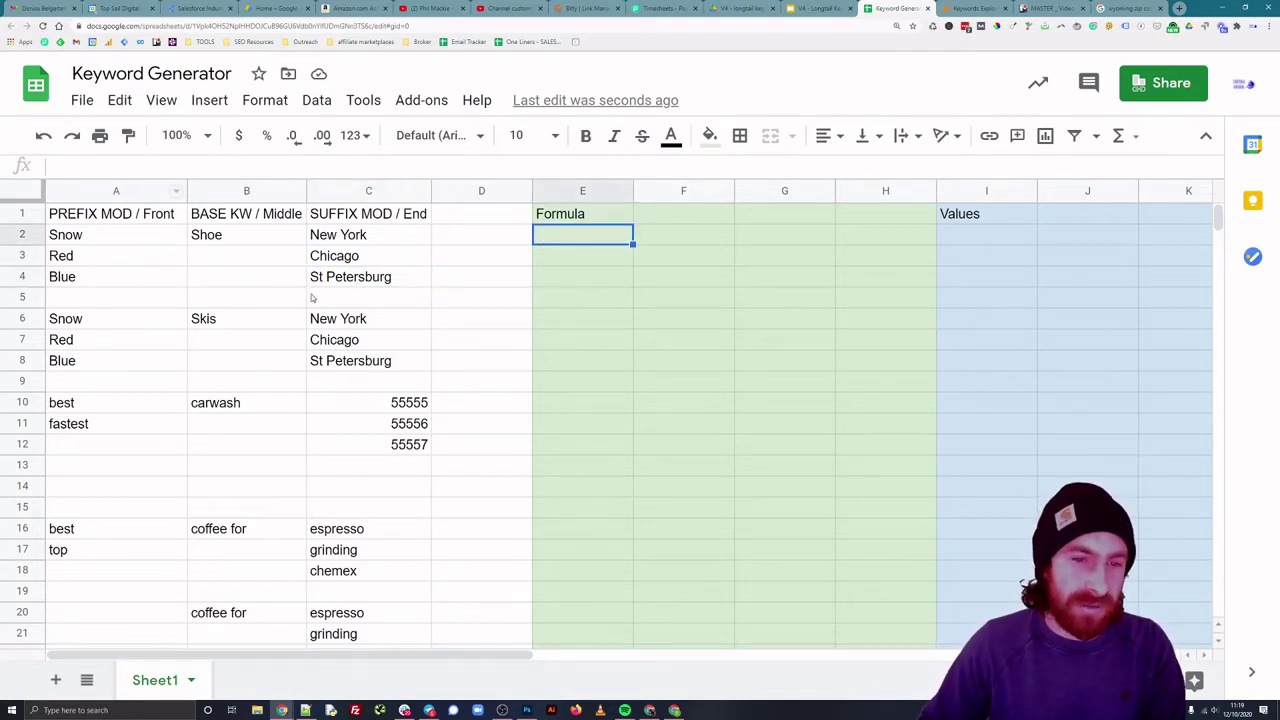
drag(321, 298, 324, 537)
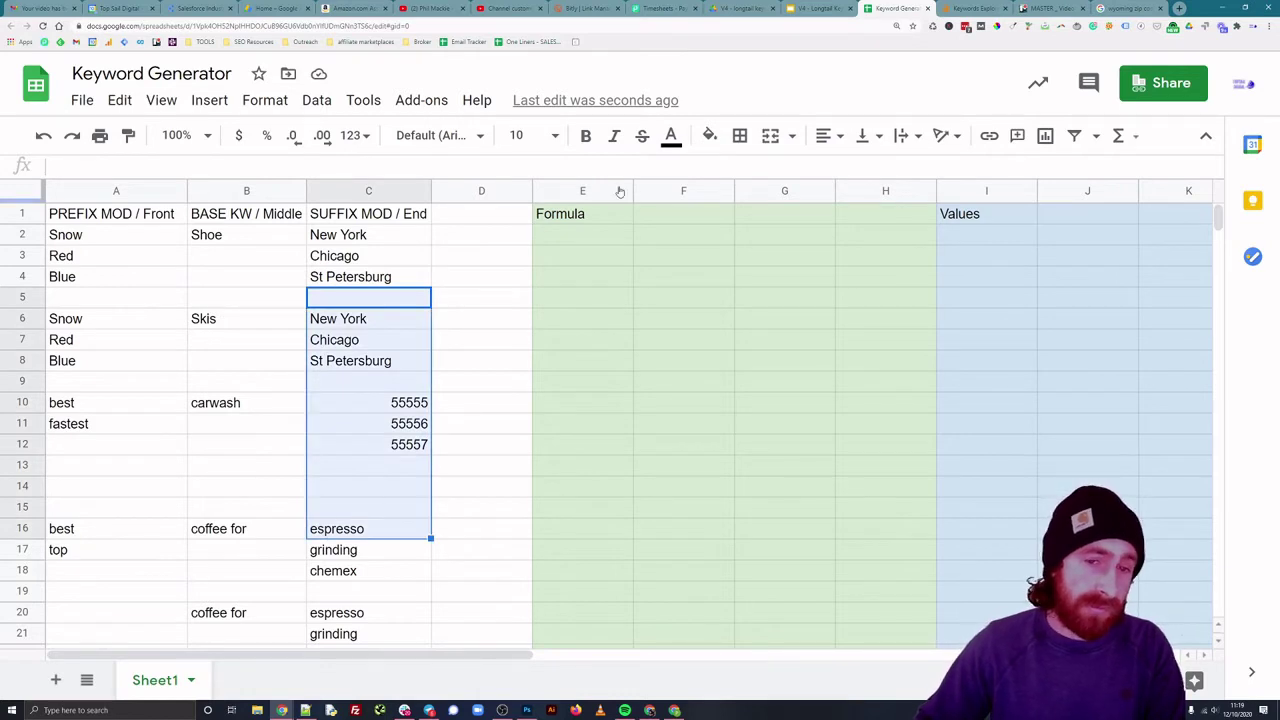
Step: In cell E2, join the first row's prefix, base keyword and suffix with =A2&" "&B2&" "&C2, and widen column E to fit the phrase
click(591, 241)
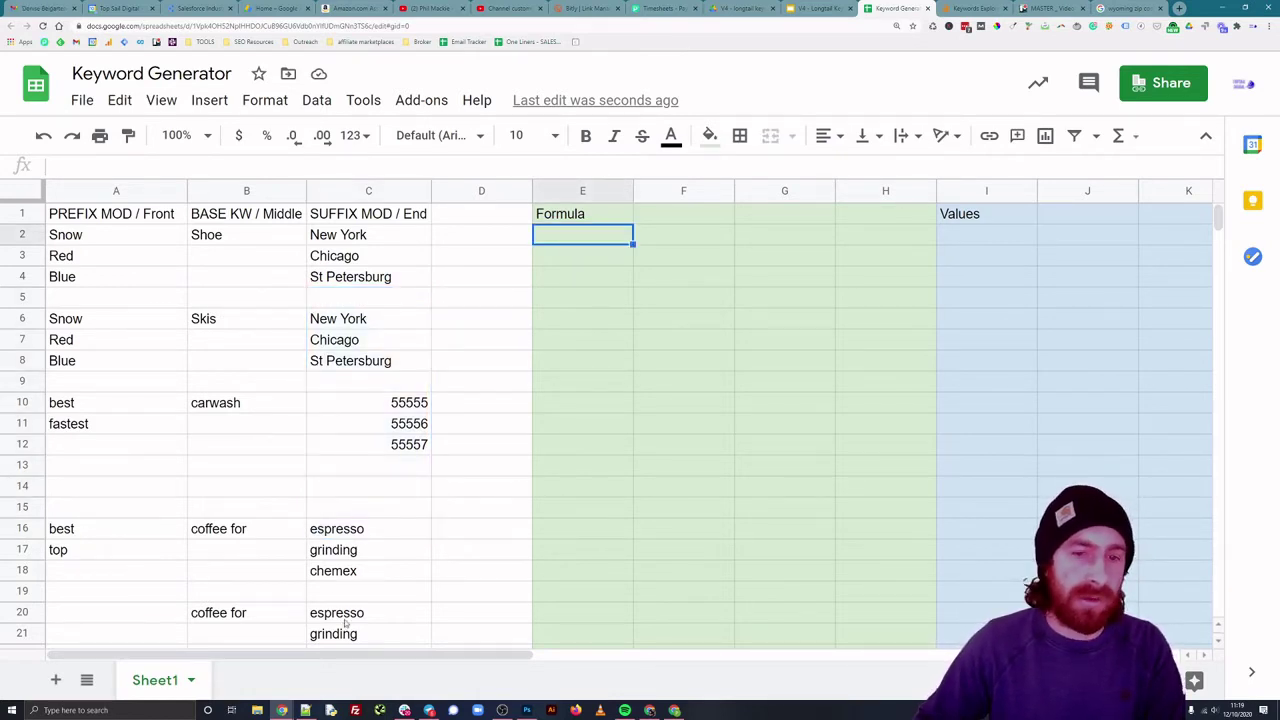
text(=)
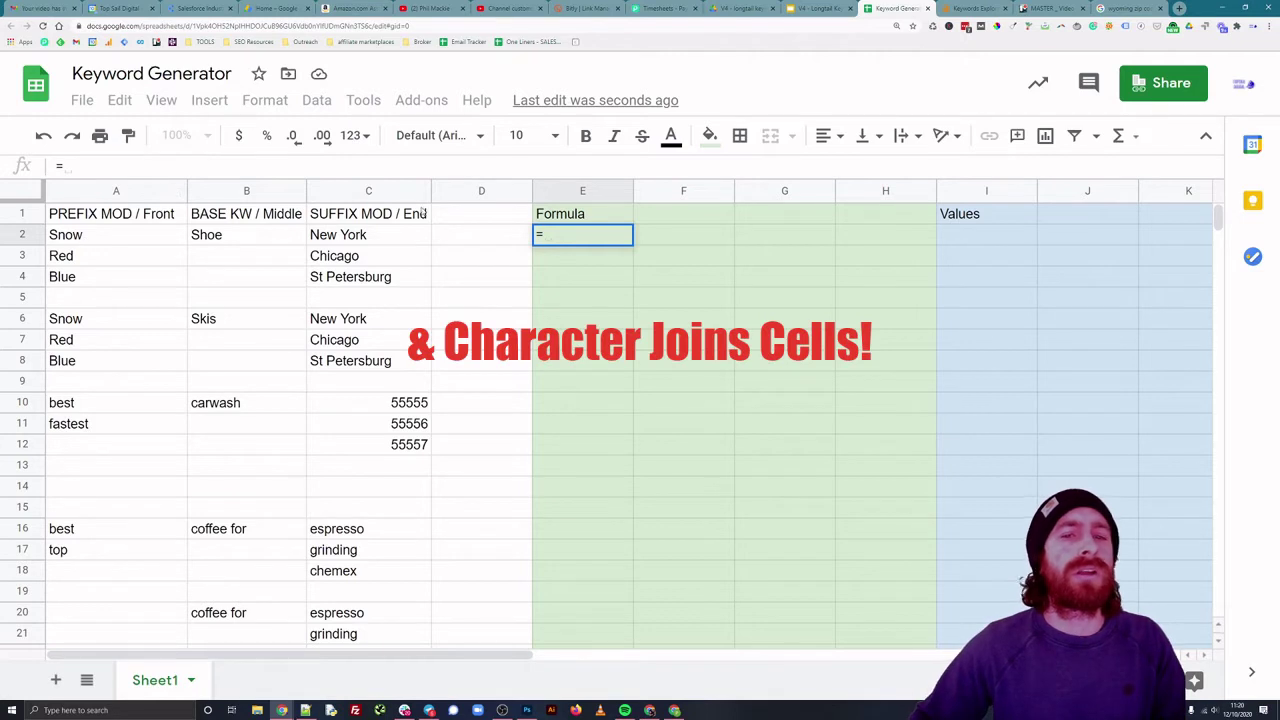
click(87, 237)
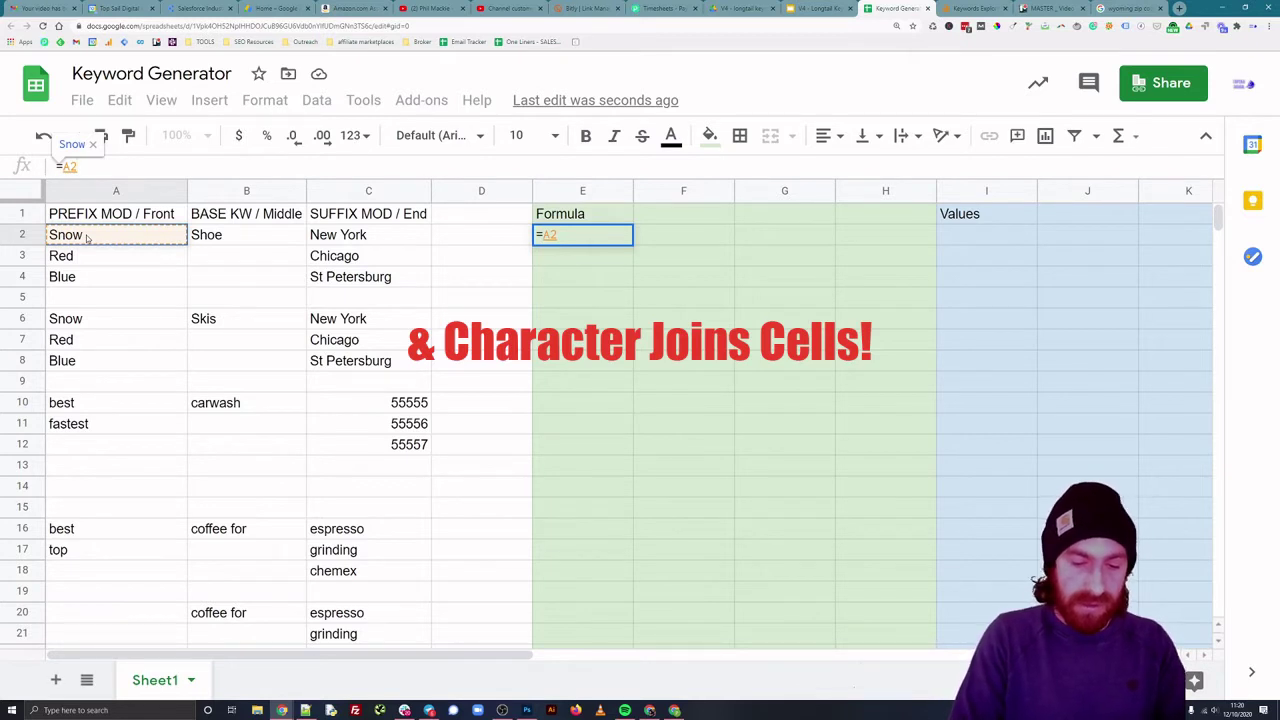
text(&)
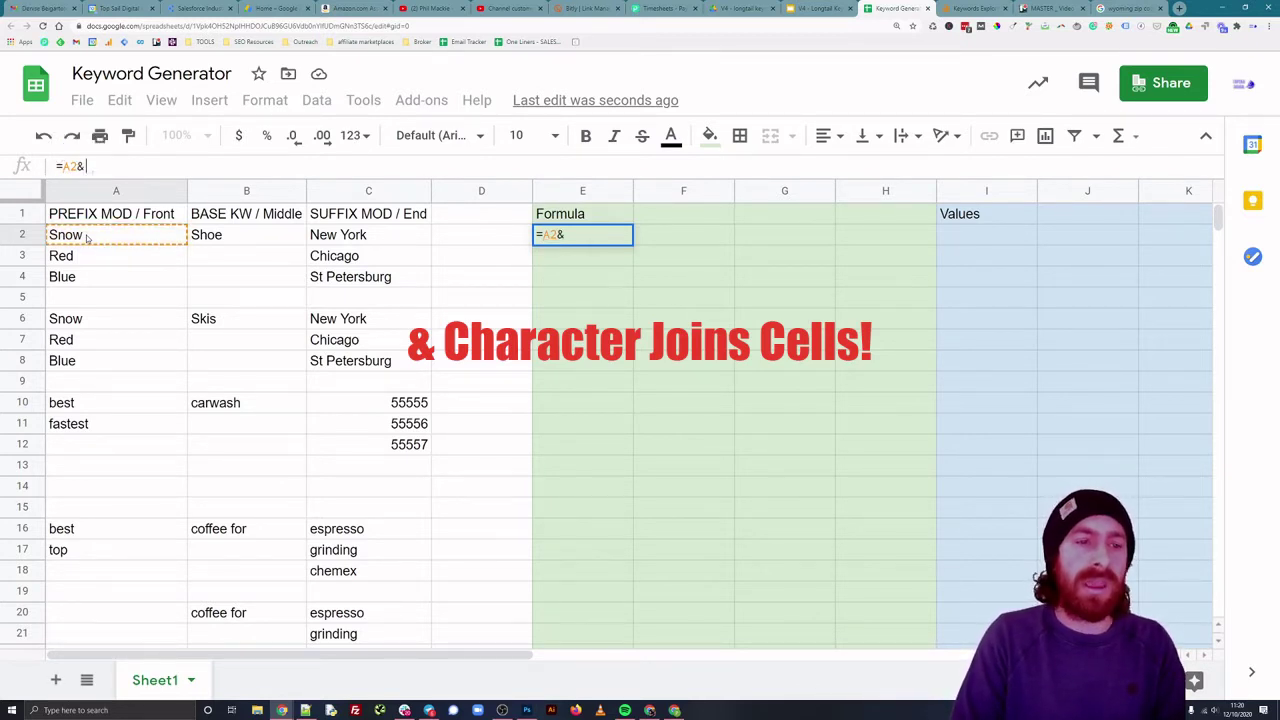
text(")
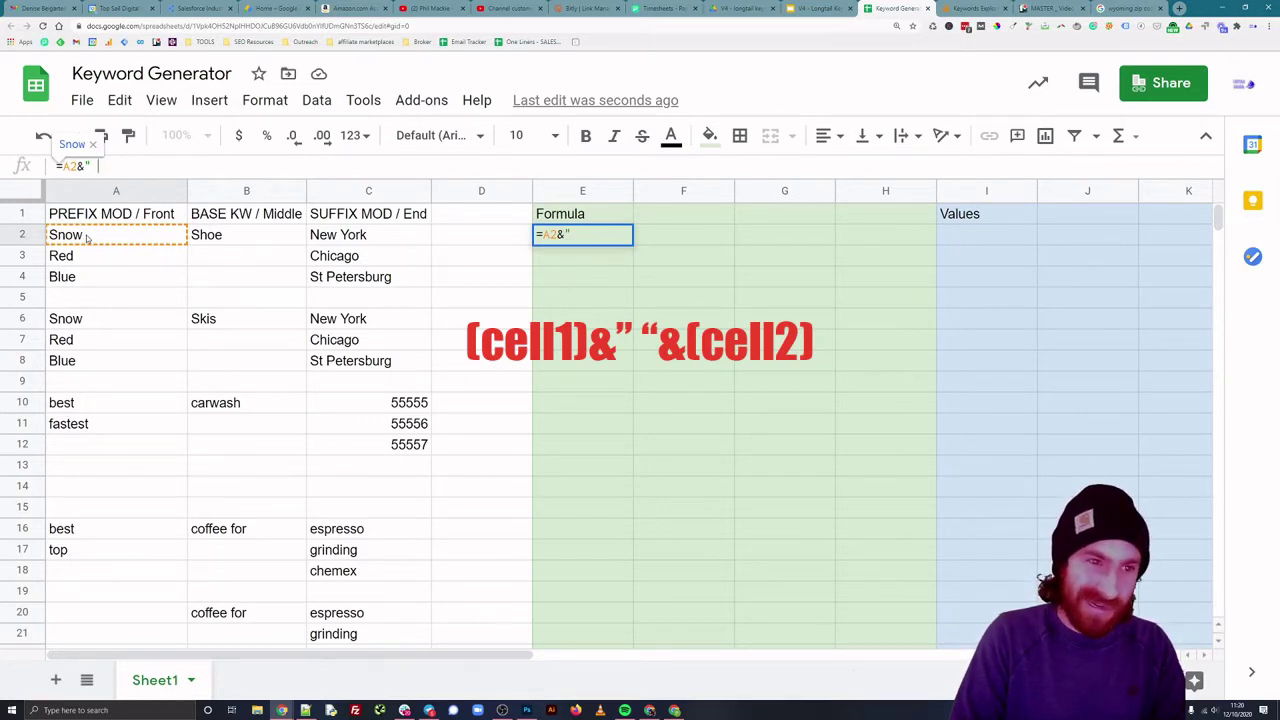
text( "&)
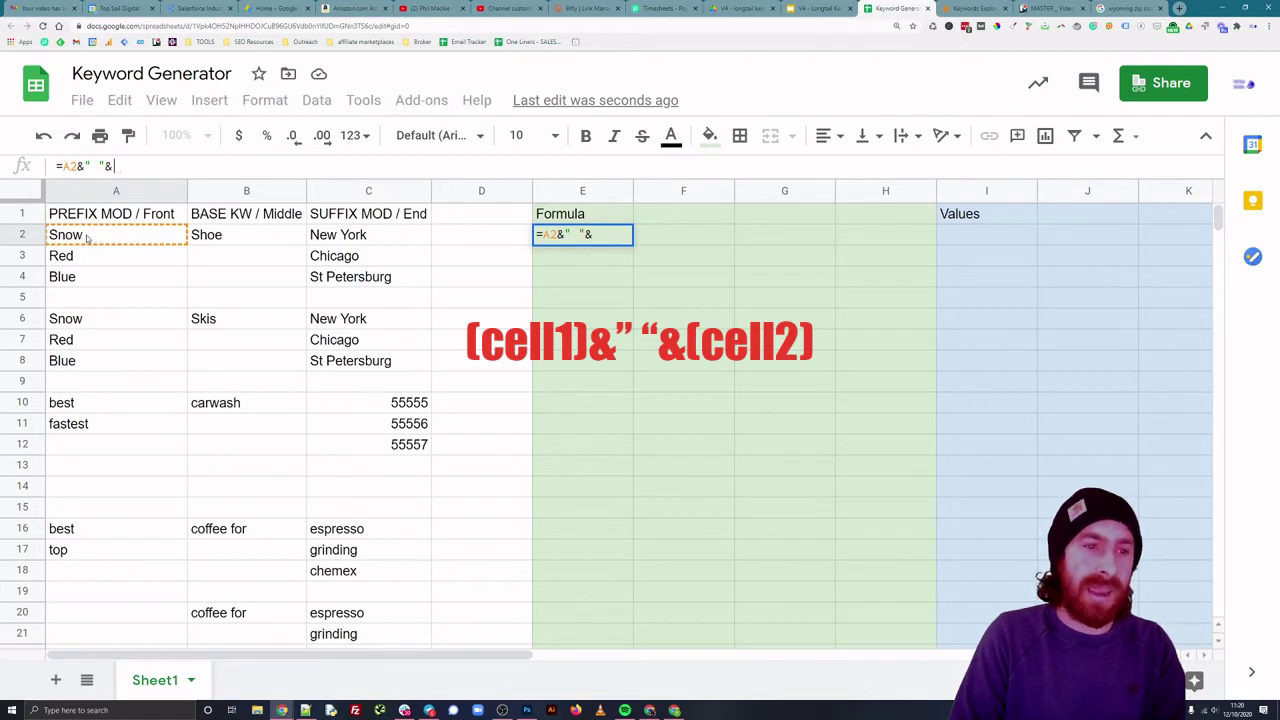
click(227, 238)
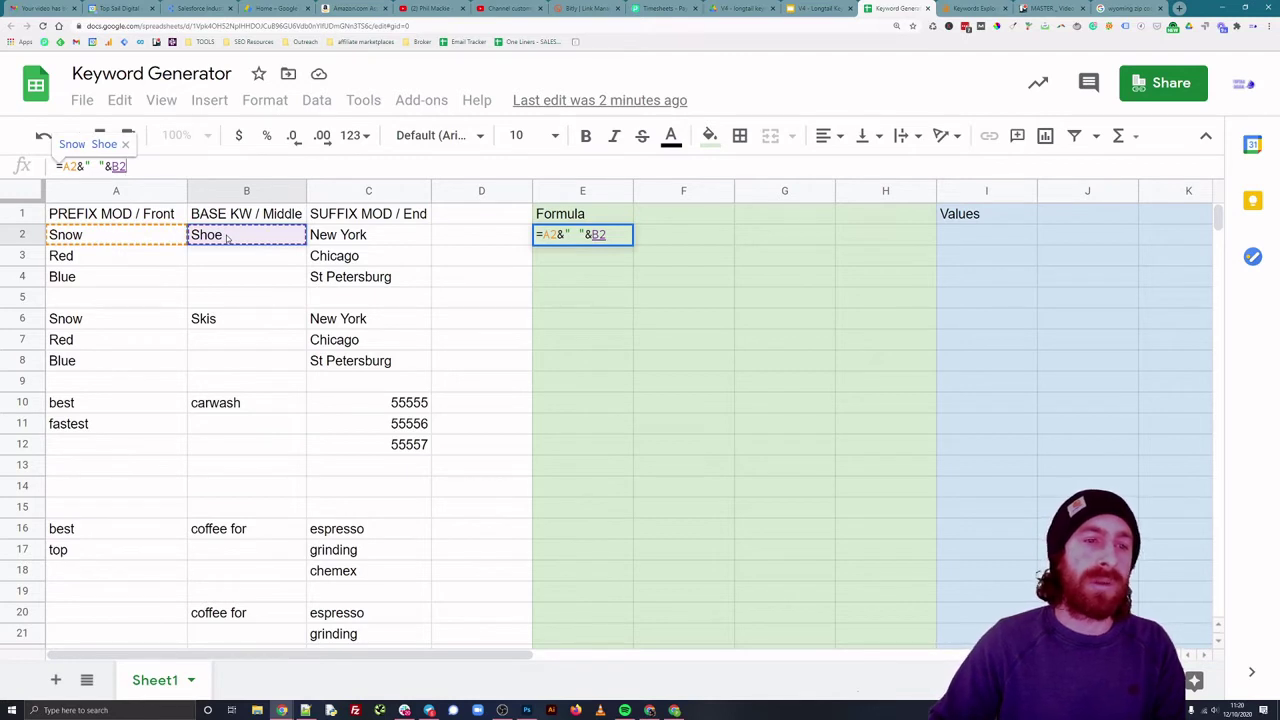
text(&)
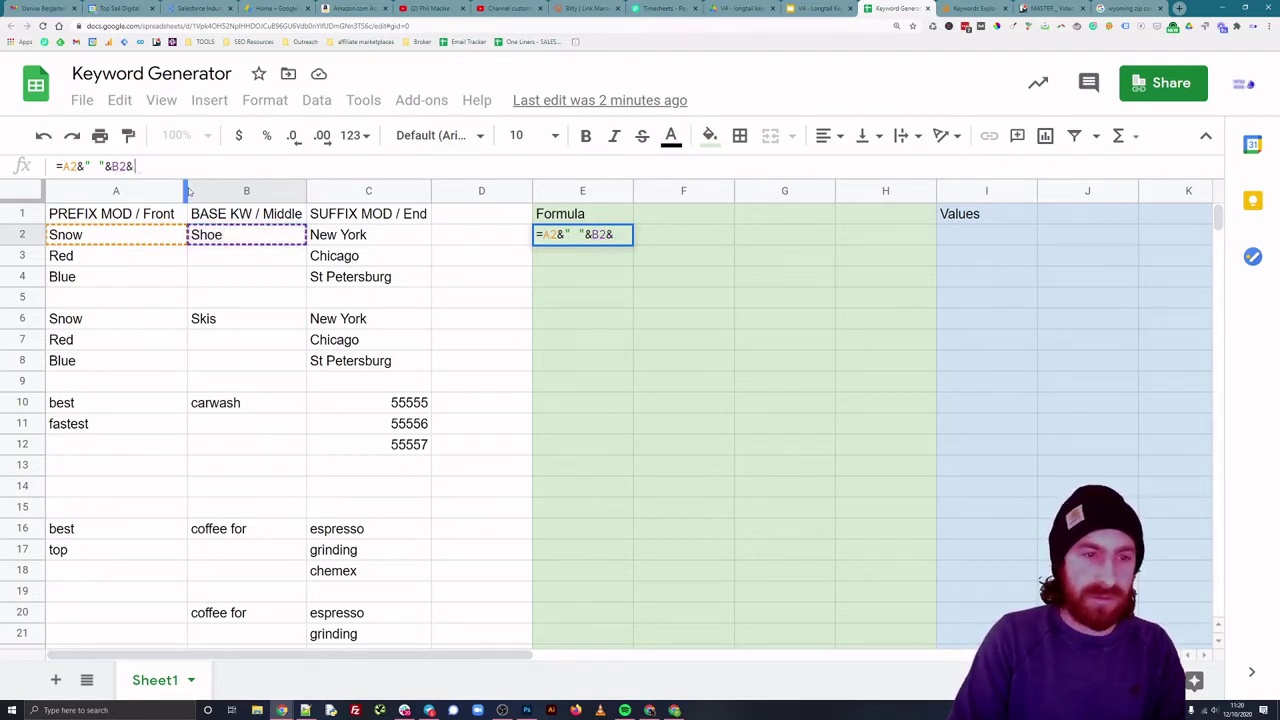
text(")
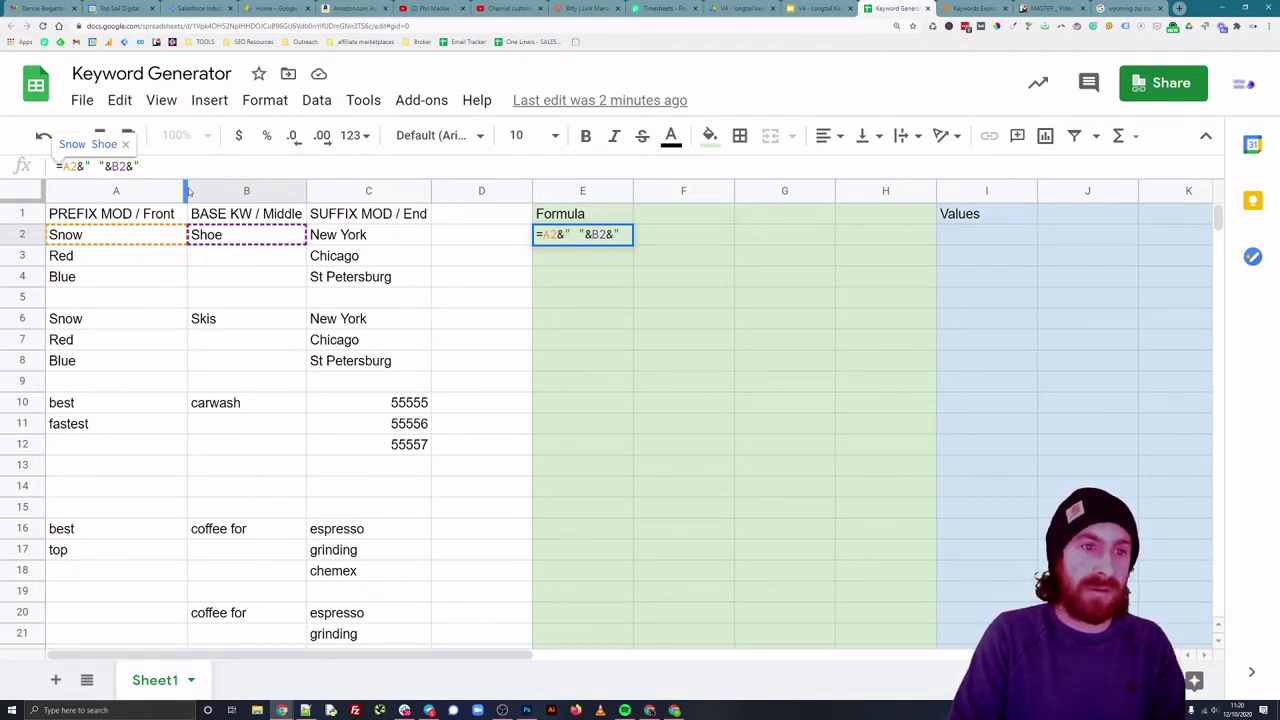
text(")
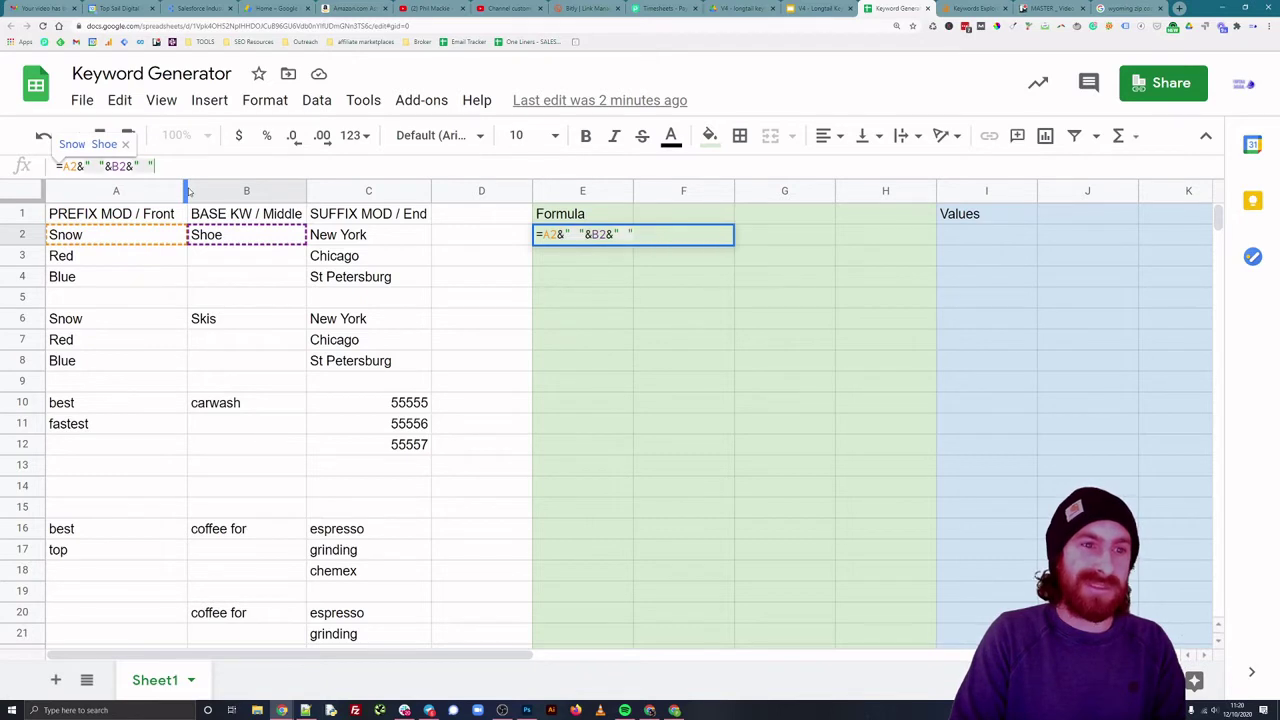
text(&)
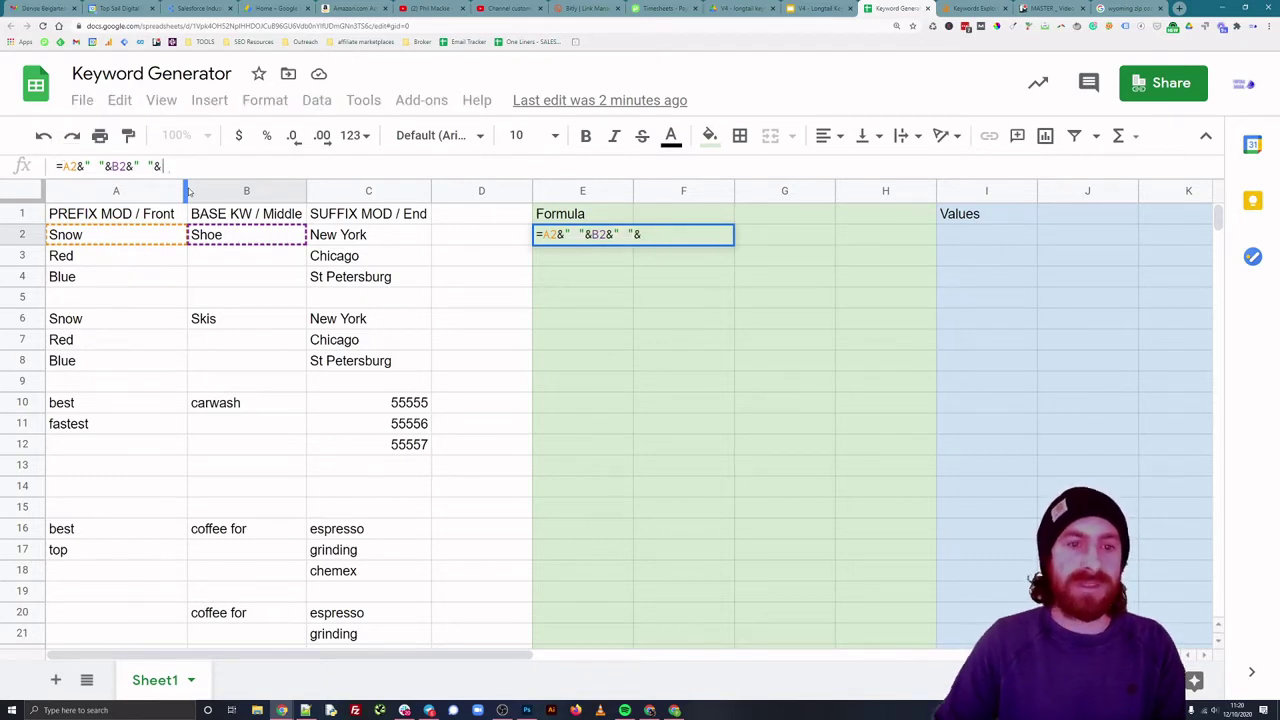
click(369, 235)
key(Return)
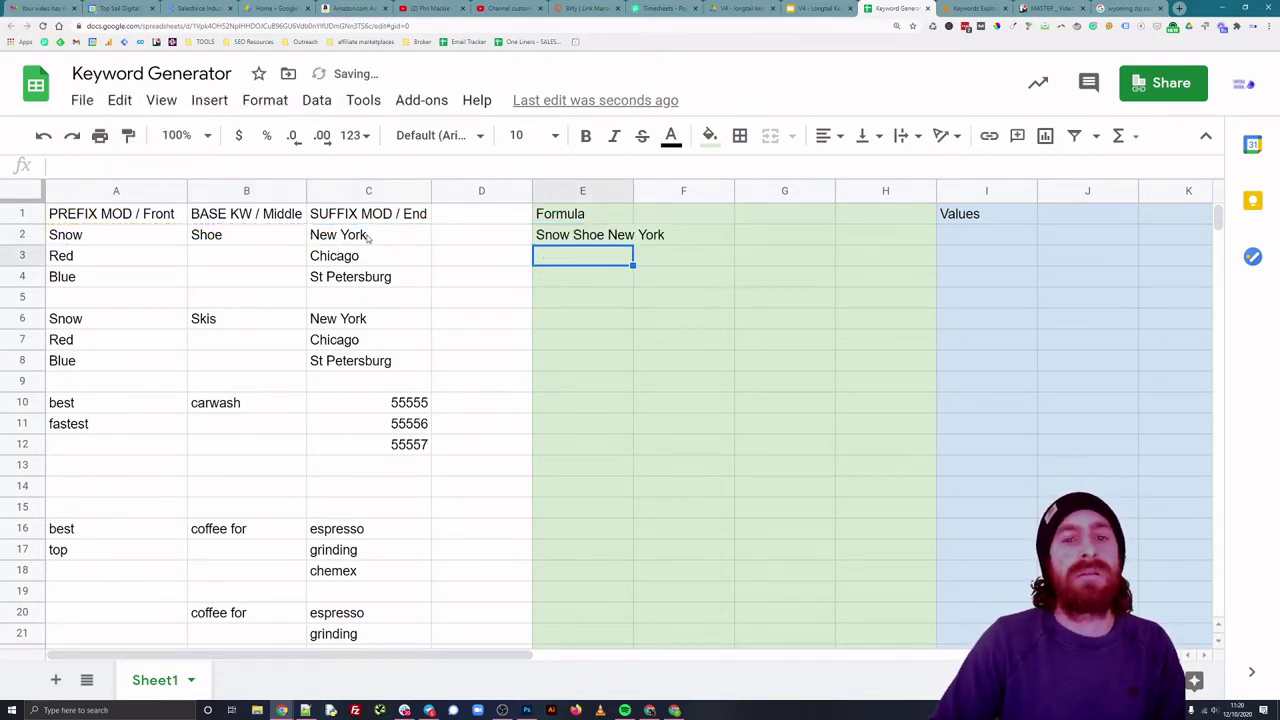
key(Up)
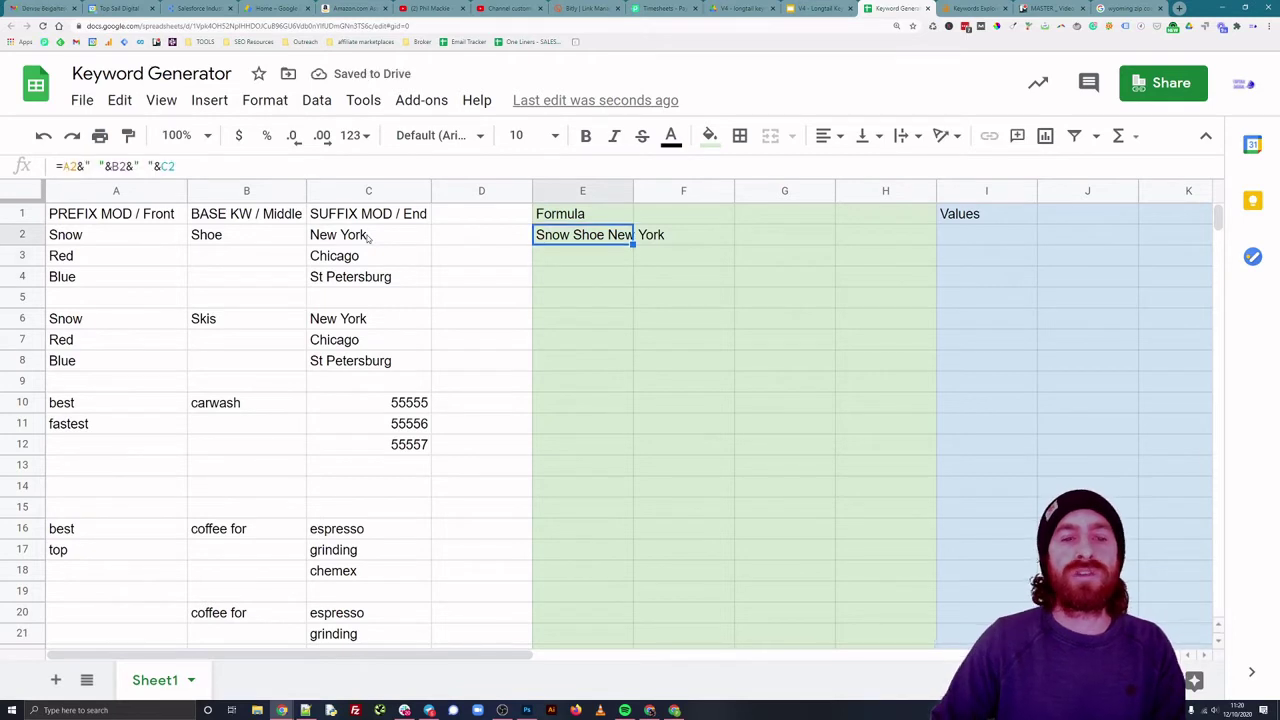
drag(631, 186, 690, 186)
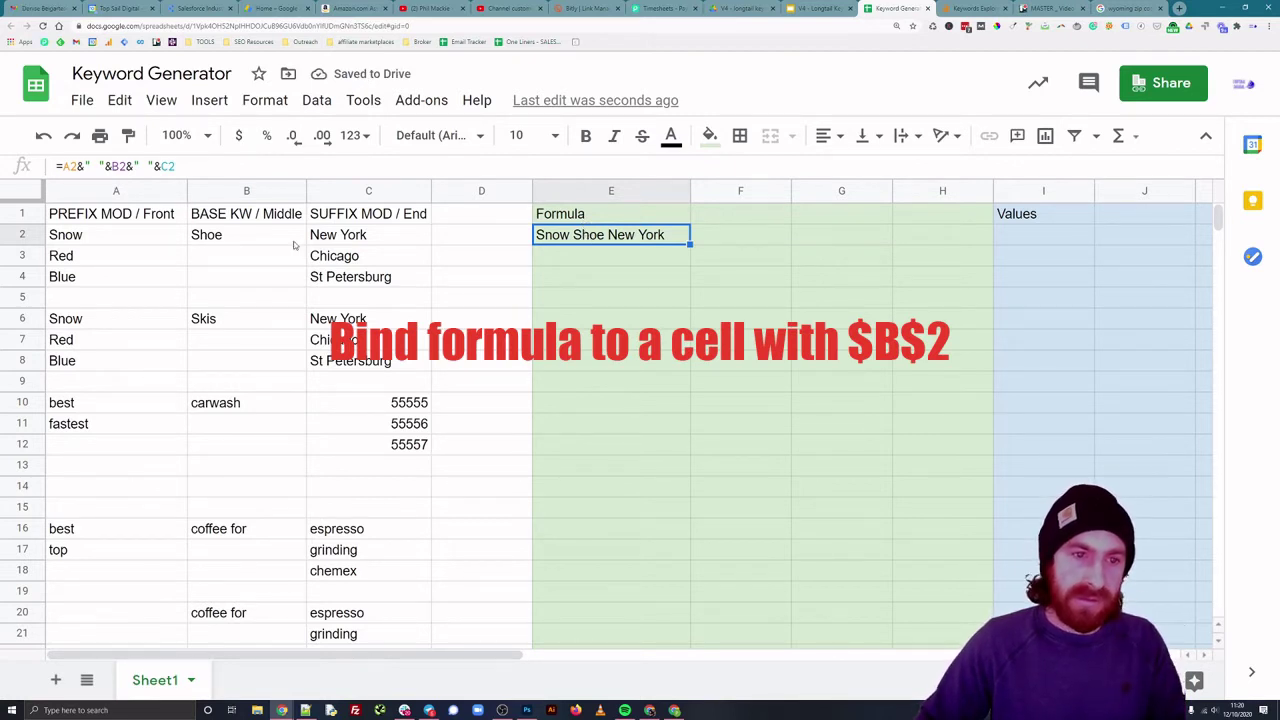
Step: Lock the base keyword reference in cell E2's formula so it reads =A2&" "&$B$2&" "&C2
click(228, 245)
click(607, 241)
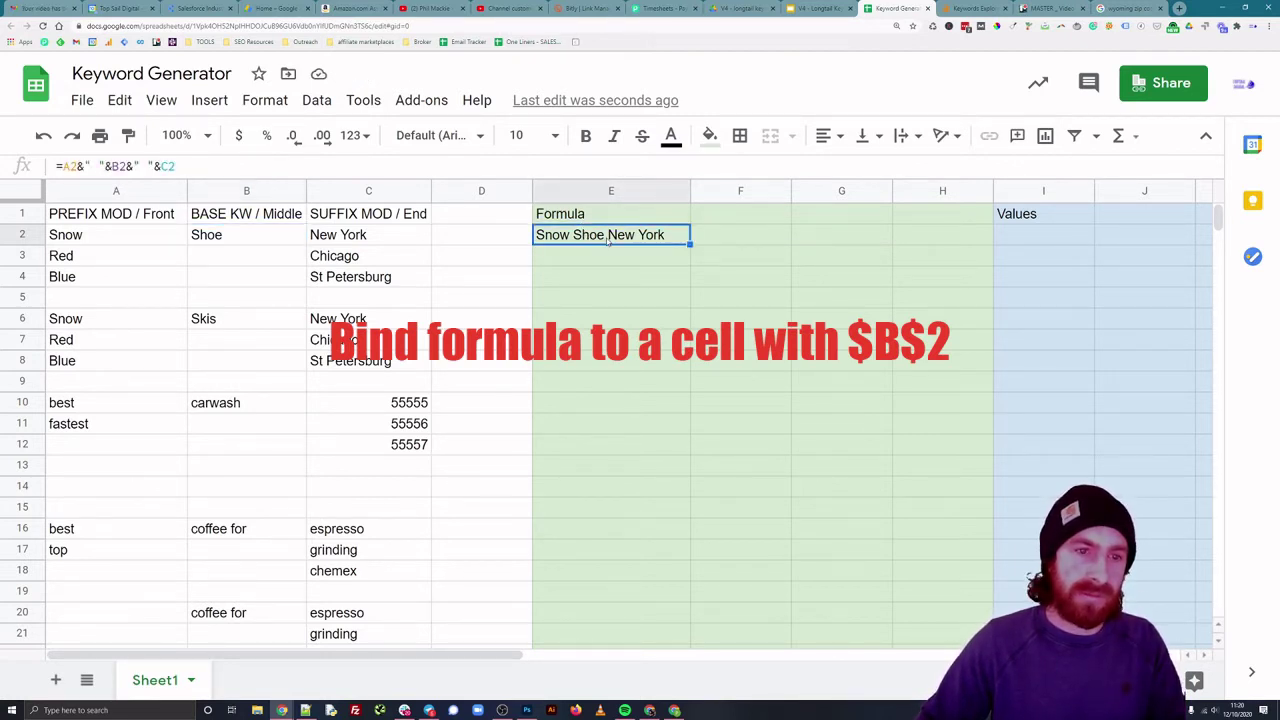
click(161, 165)
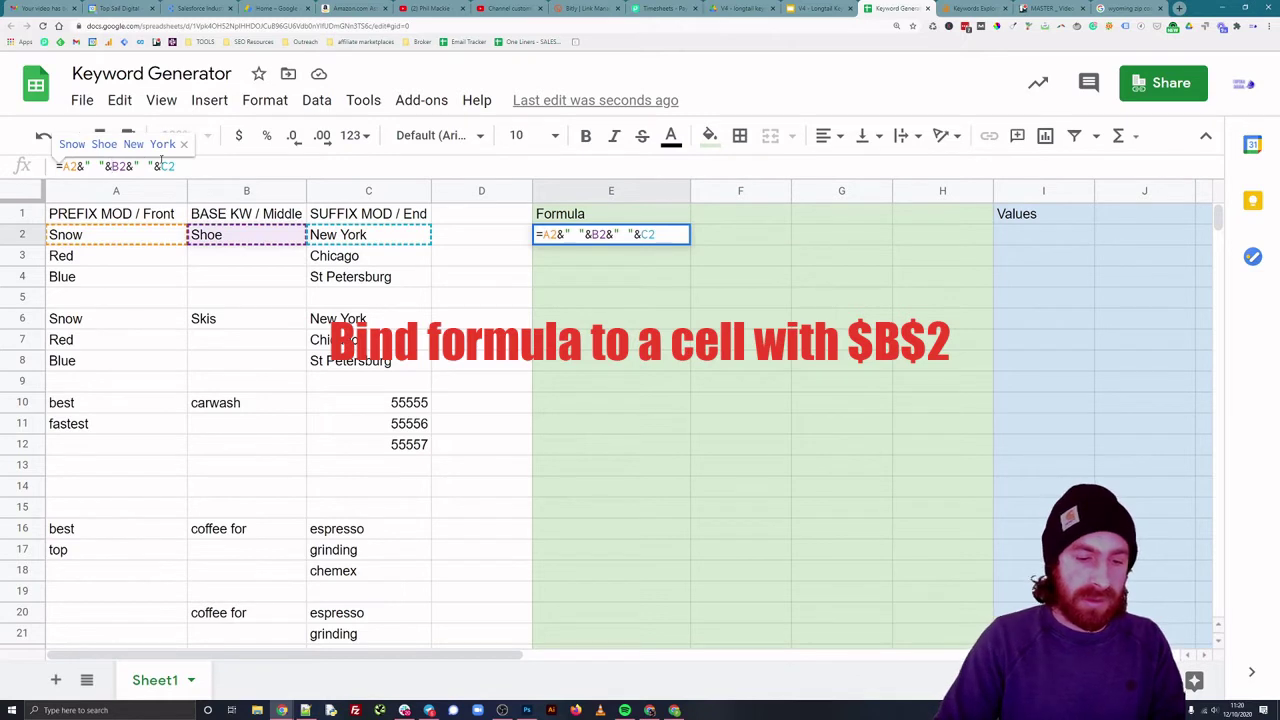
key(F4)
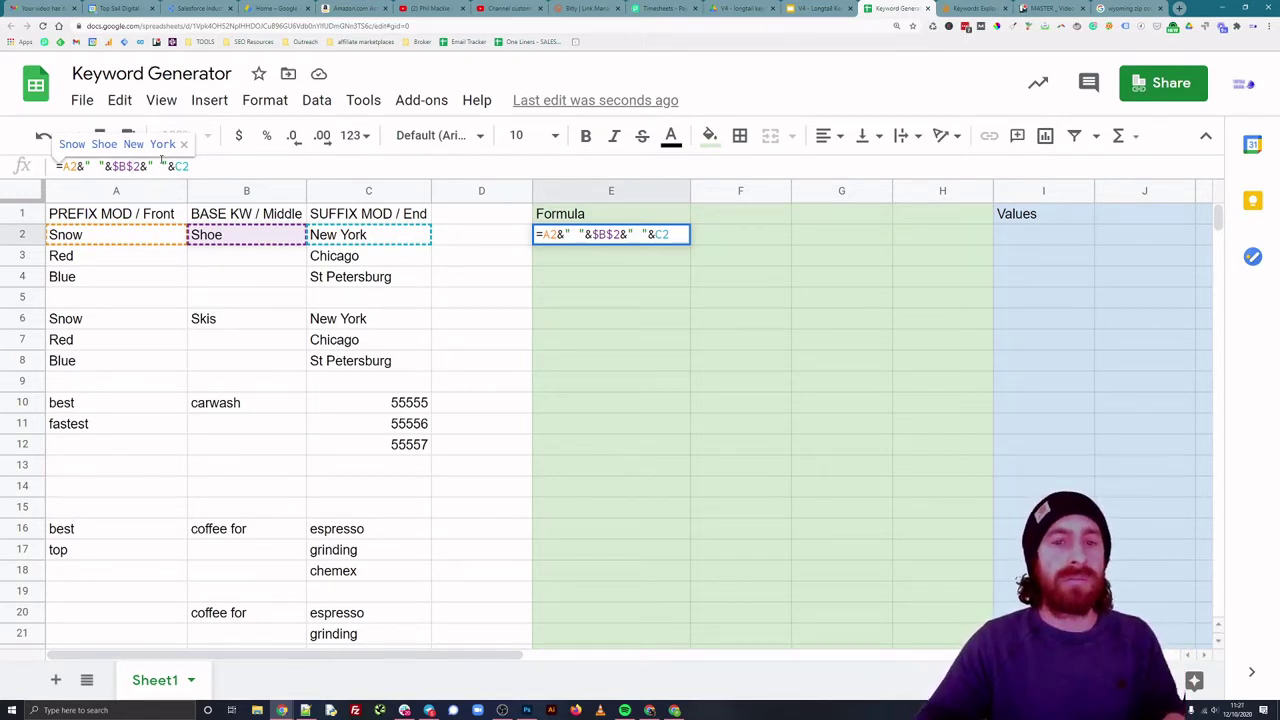
key(Return)
Step: Copy the formula from cell E2 into E3
key(Up)
key(ctrl+c)
key(Down)
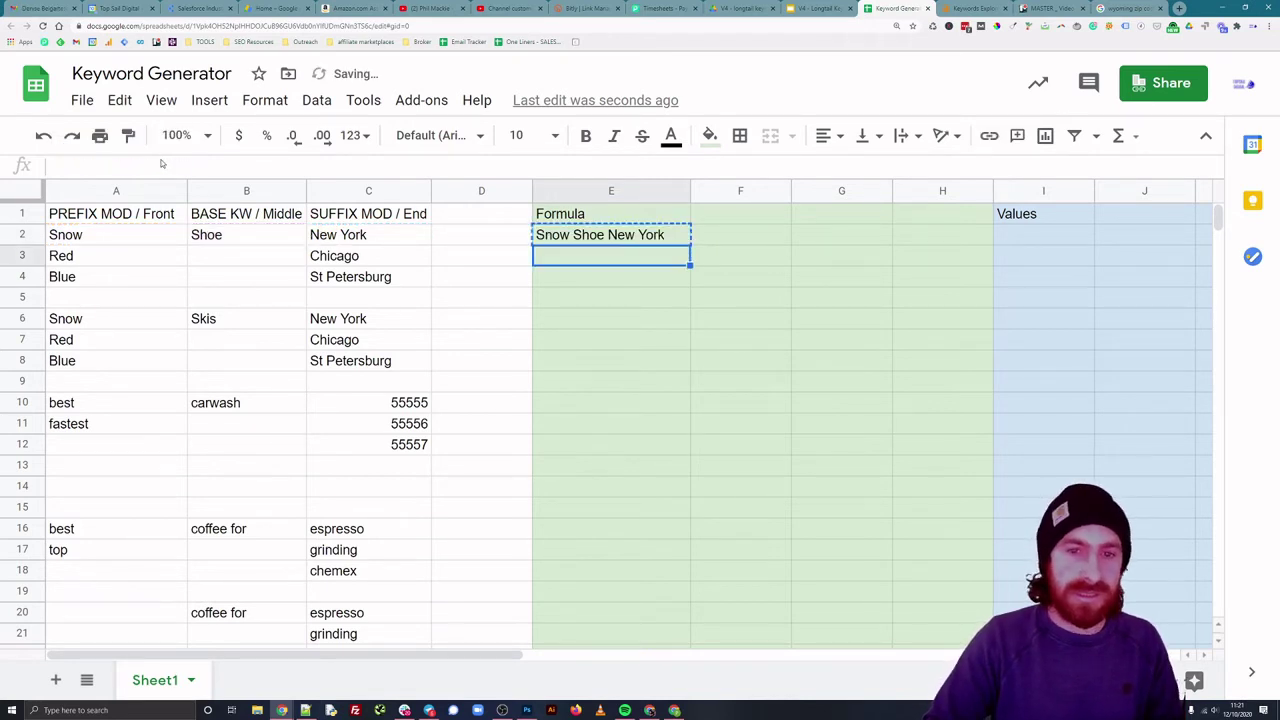
key(ctrl+v)
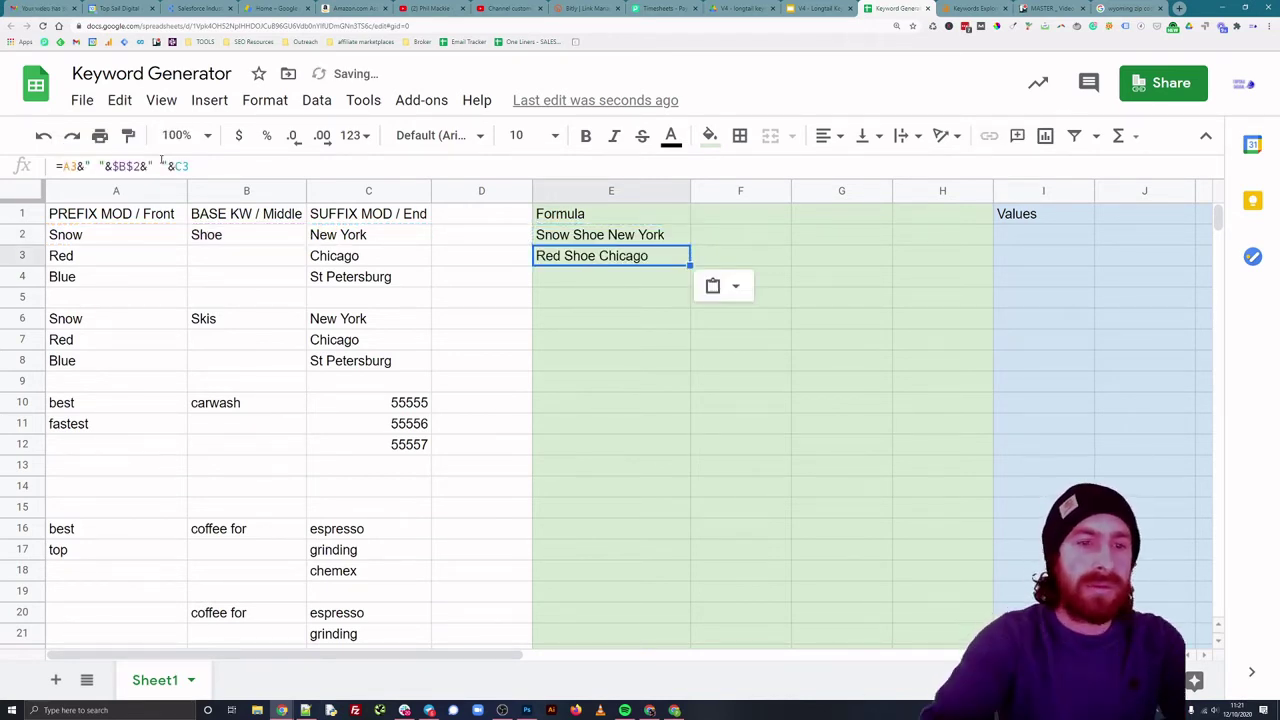
Step: Examine the formulas in E2 and E3, comparing their prefix and suffix references with the locked base keyword and the quoted spaces
click(76, 165)
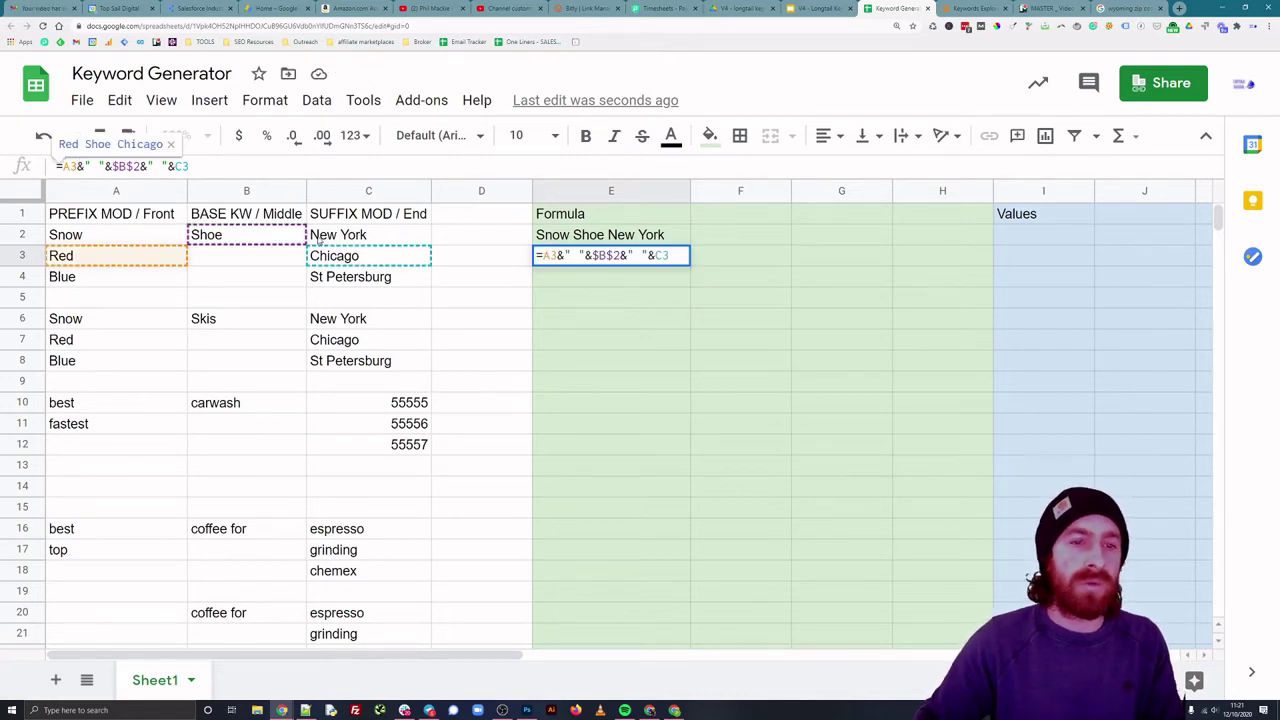
key(ctrl+plus)
key(ctrl+plus)
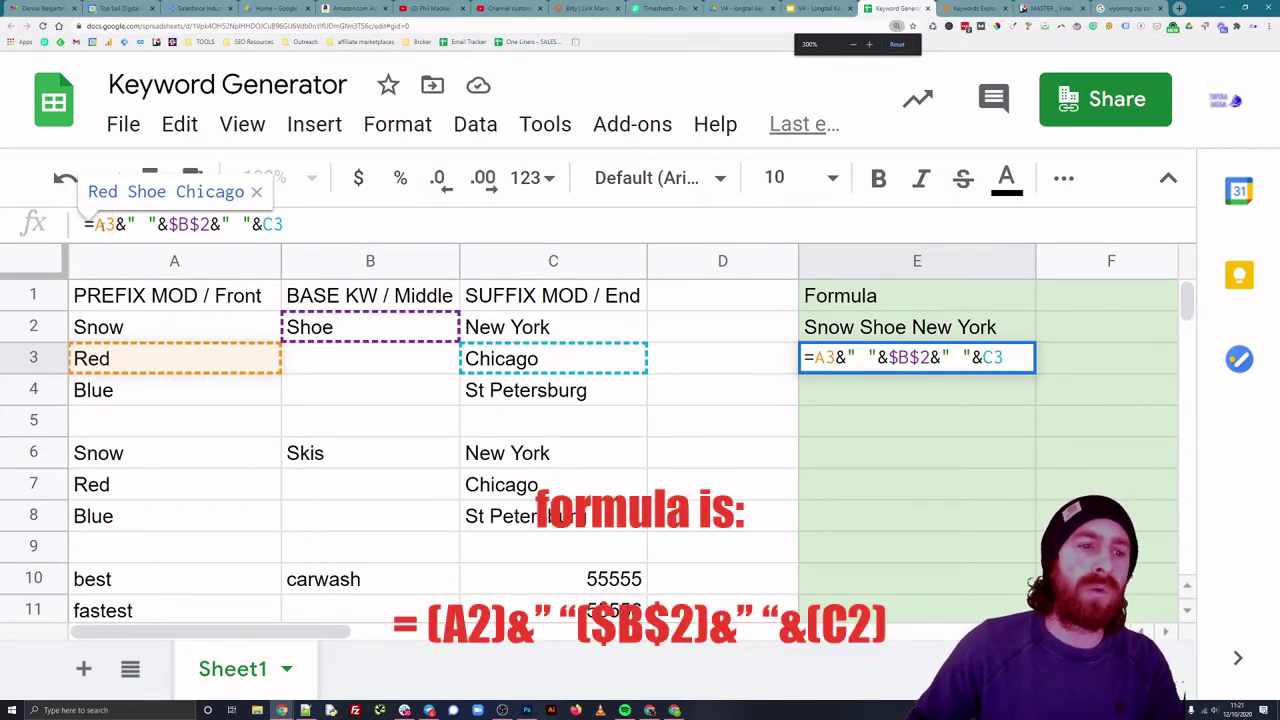
click(920, 340)
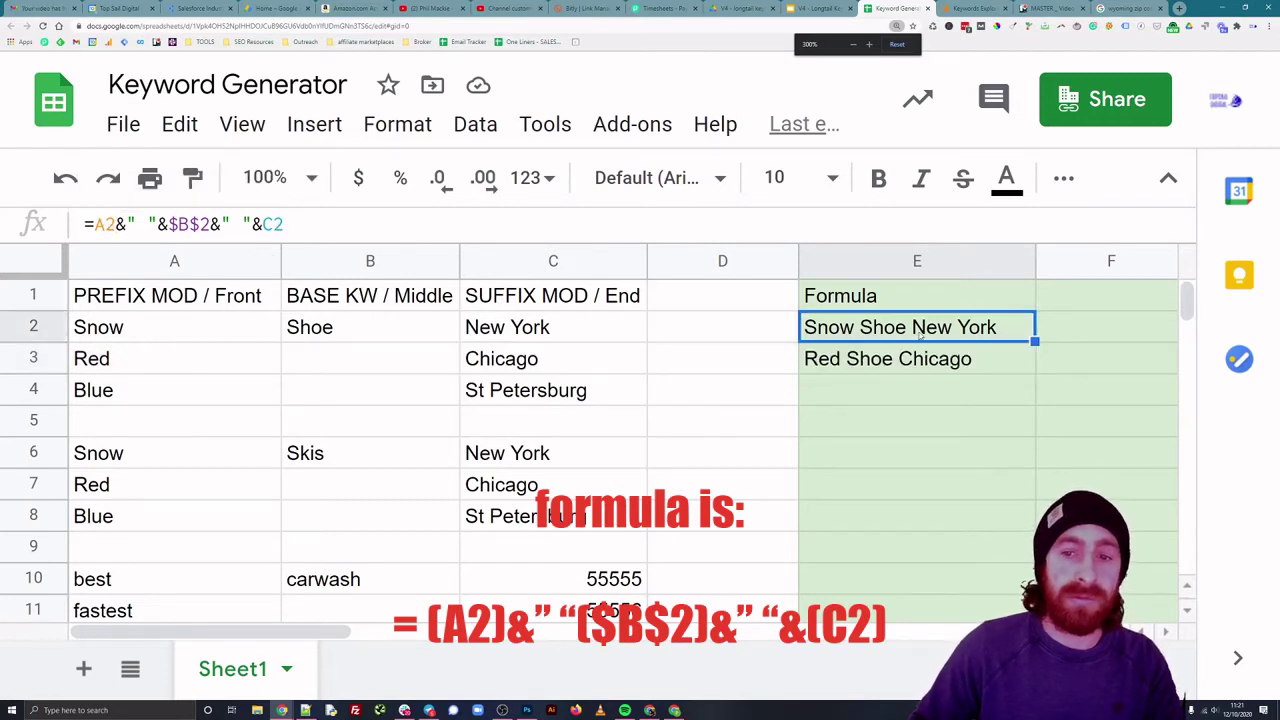
click(104, 224)
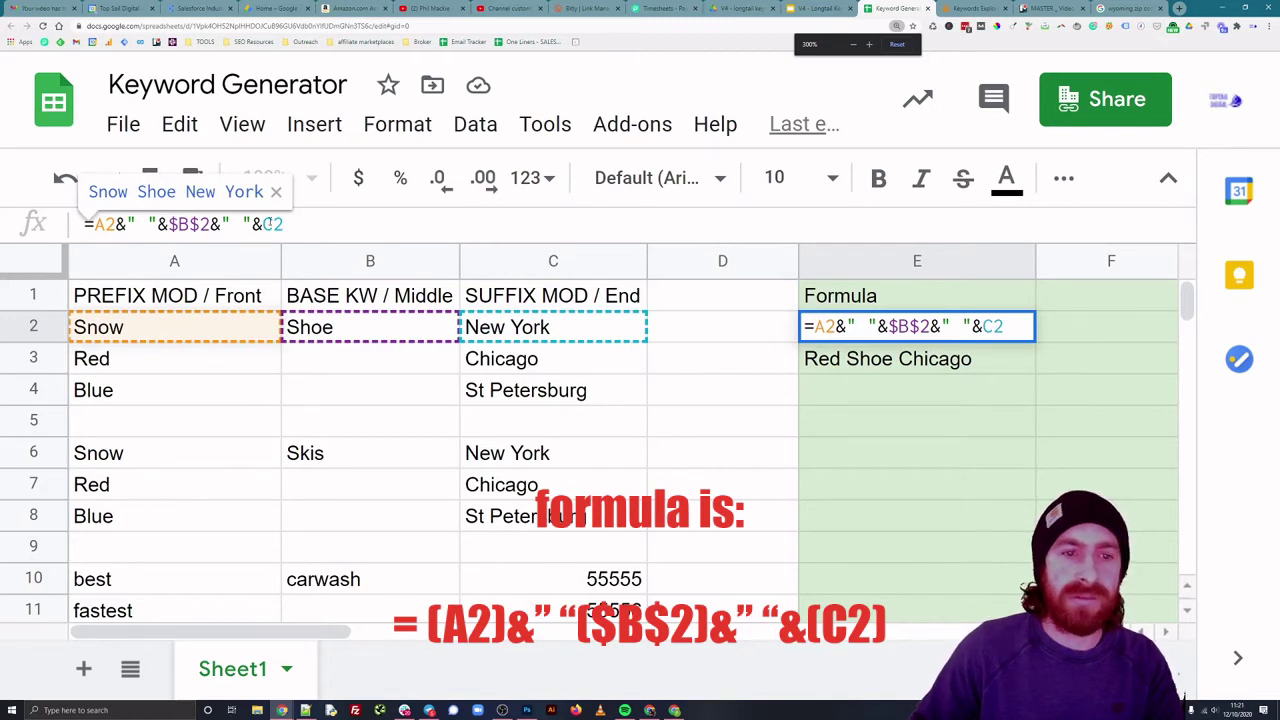
click(915, 362)
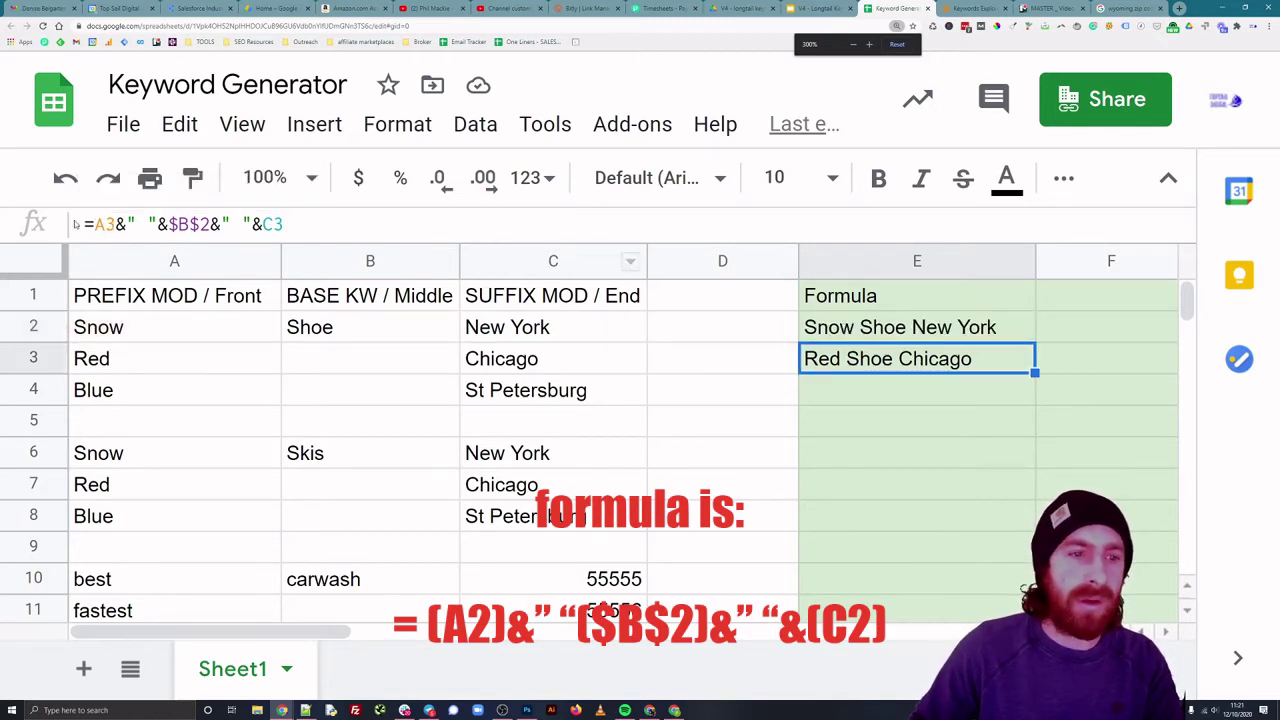
click(127, 224)
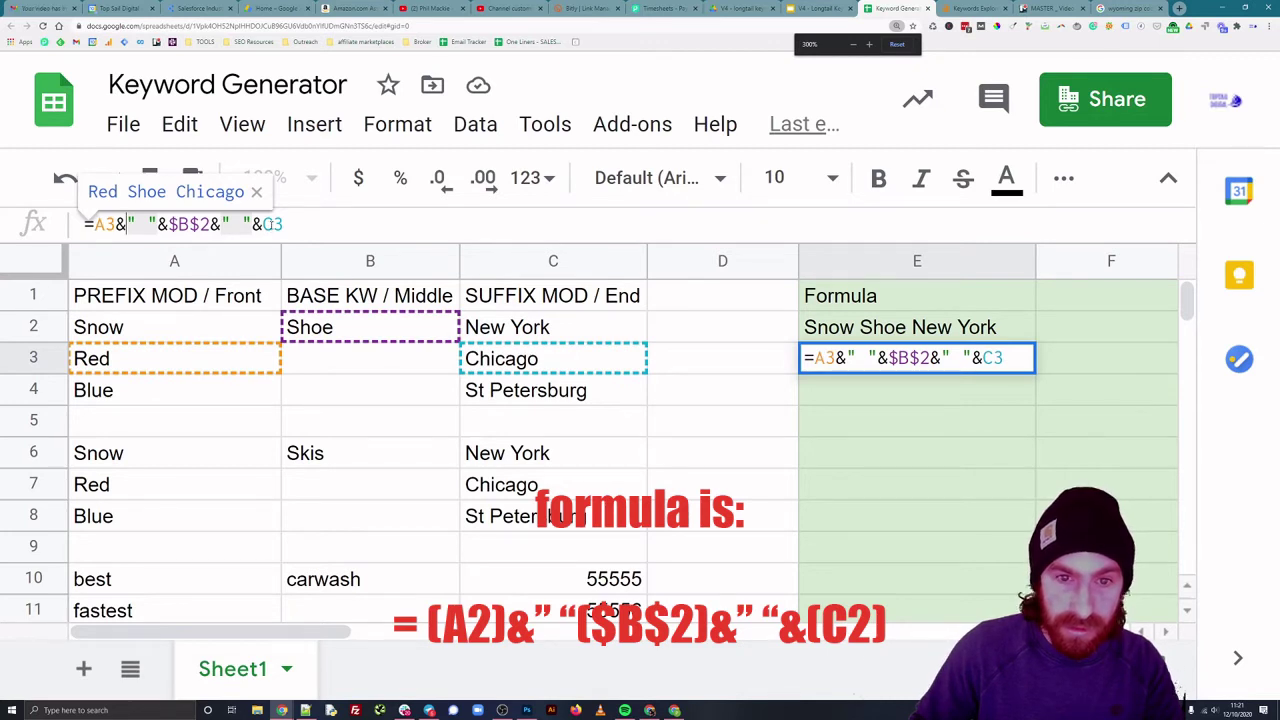
key(Return)
Step: Copy the formula from cell E3 into E4
click(867, 366)
key(ctrl+c)
key(Down)
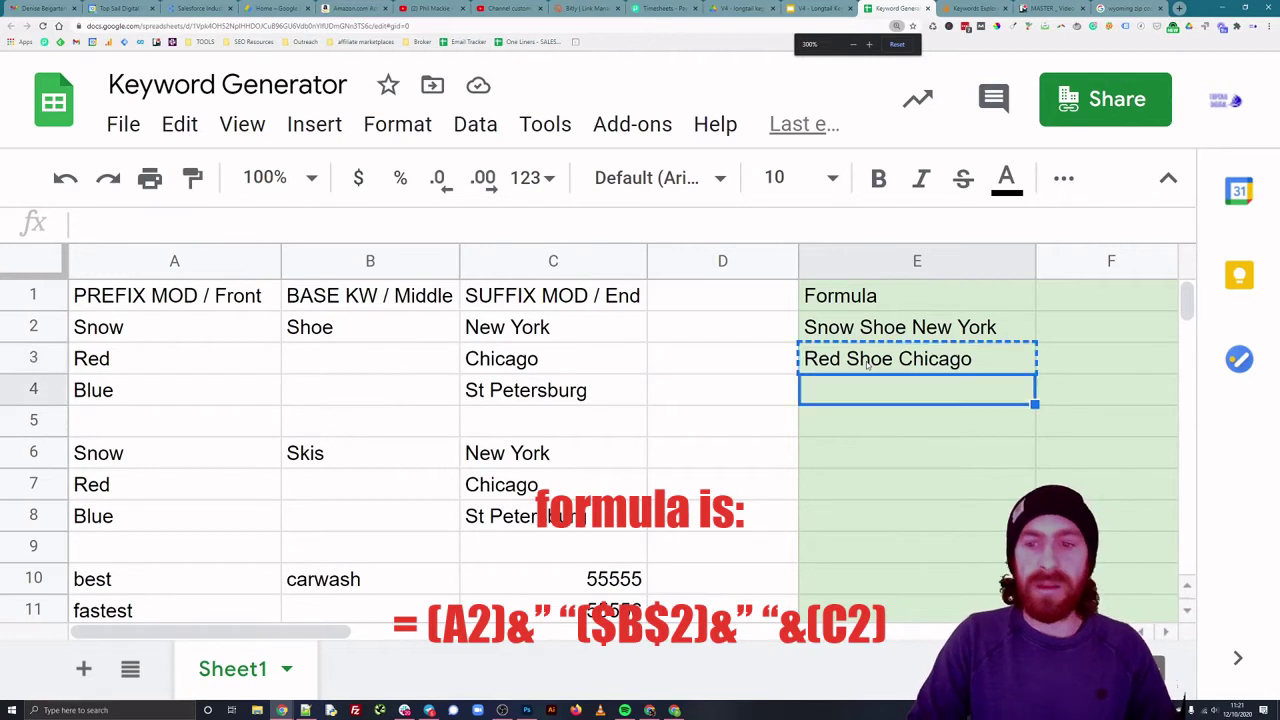
key(ctrl+v)
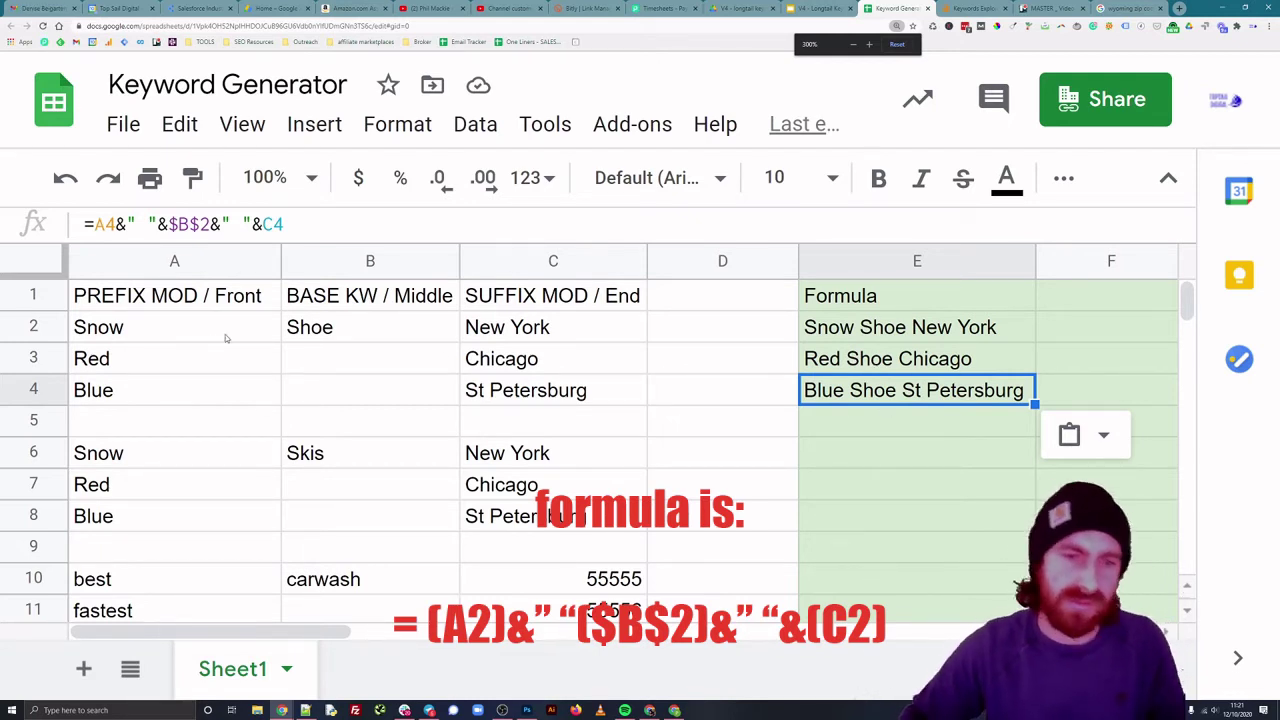
Step: Change the base keyword in cell B2 to Shoes
click(340, 338)
click(143, 226)
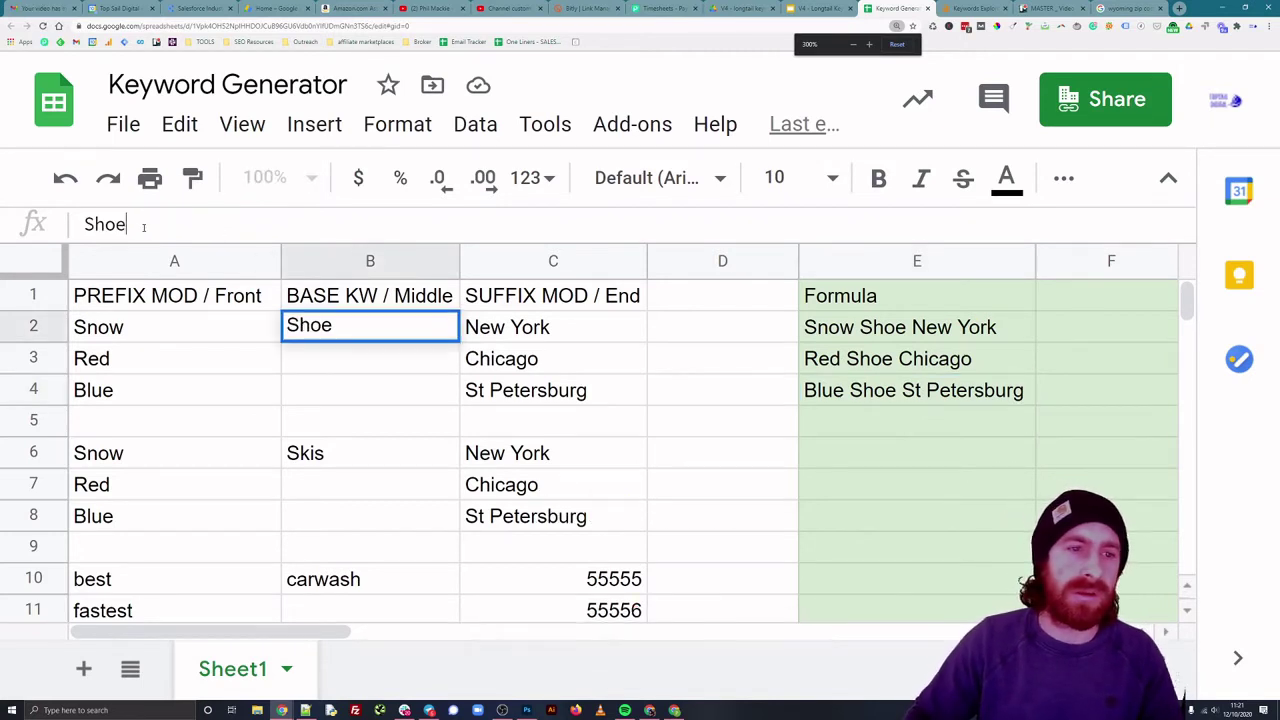
text(s)
key(Return)
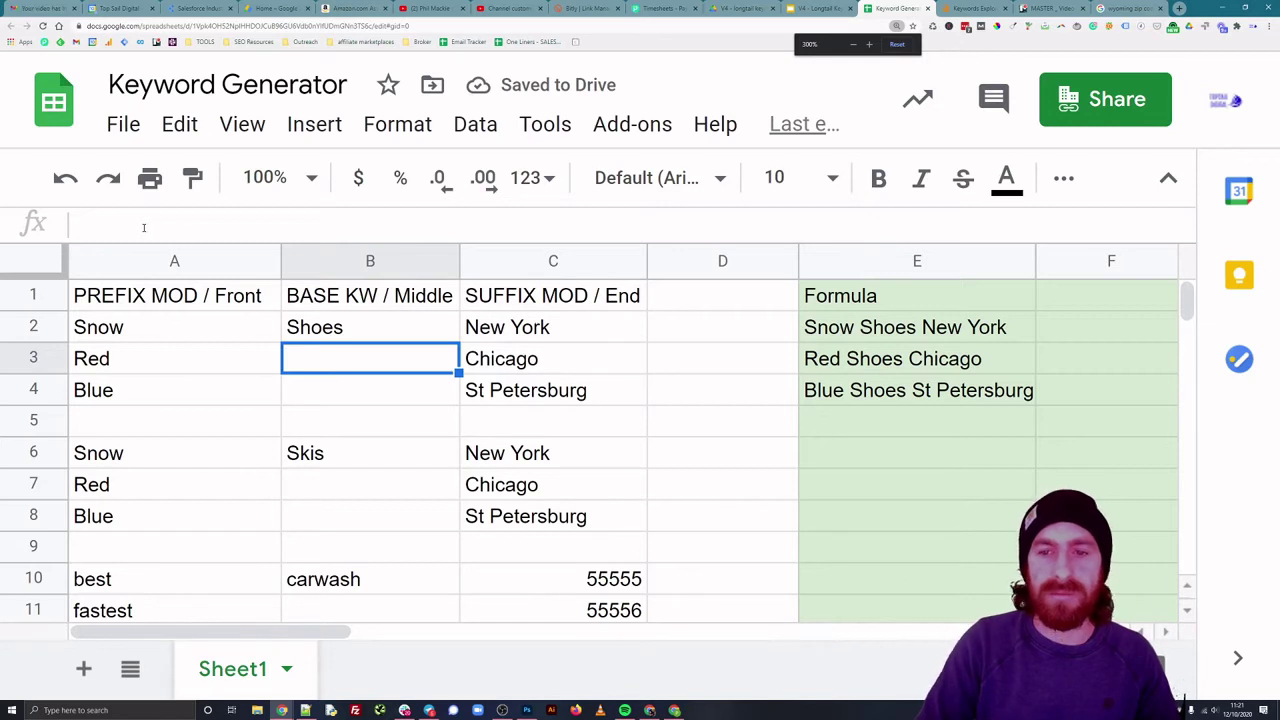
Step: Examine how the phrases in E2 to E4 depend on base keyword cell B2, and review the prefix and suffix cells around row 5
click(327, 333)
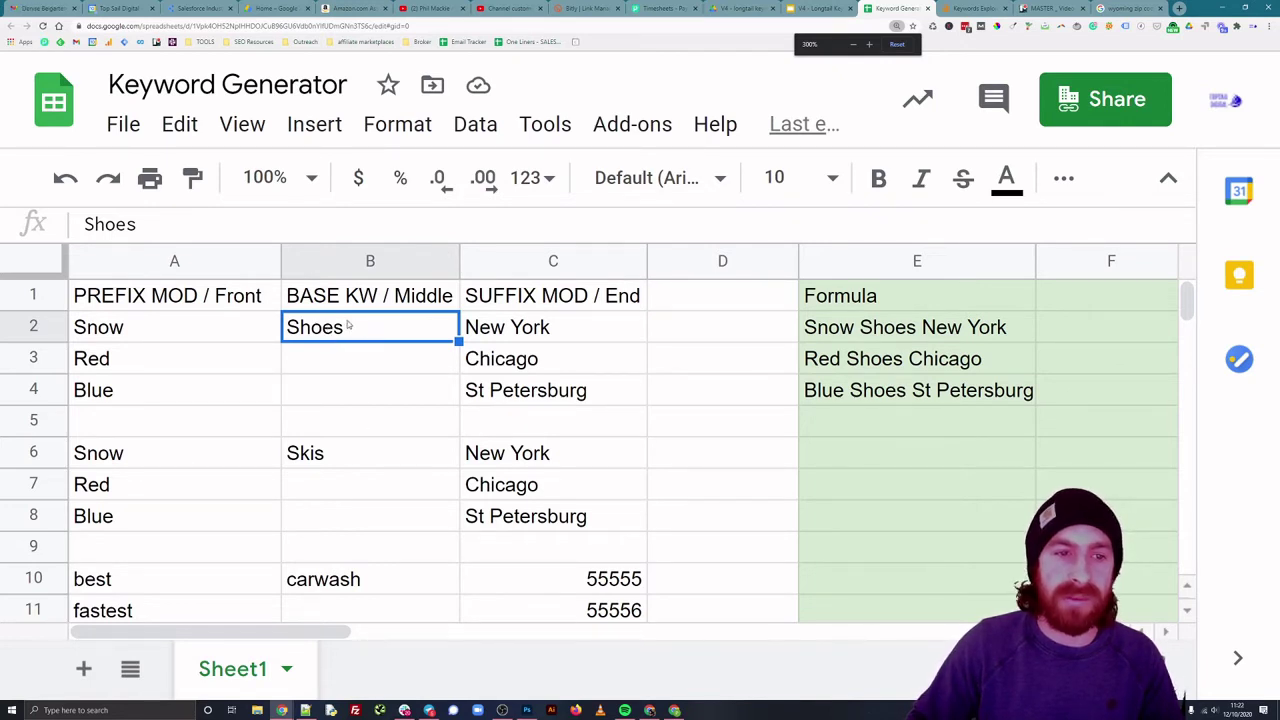
click(864, 328)
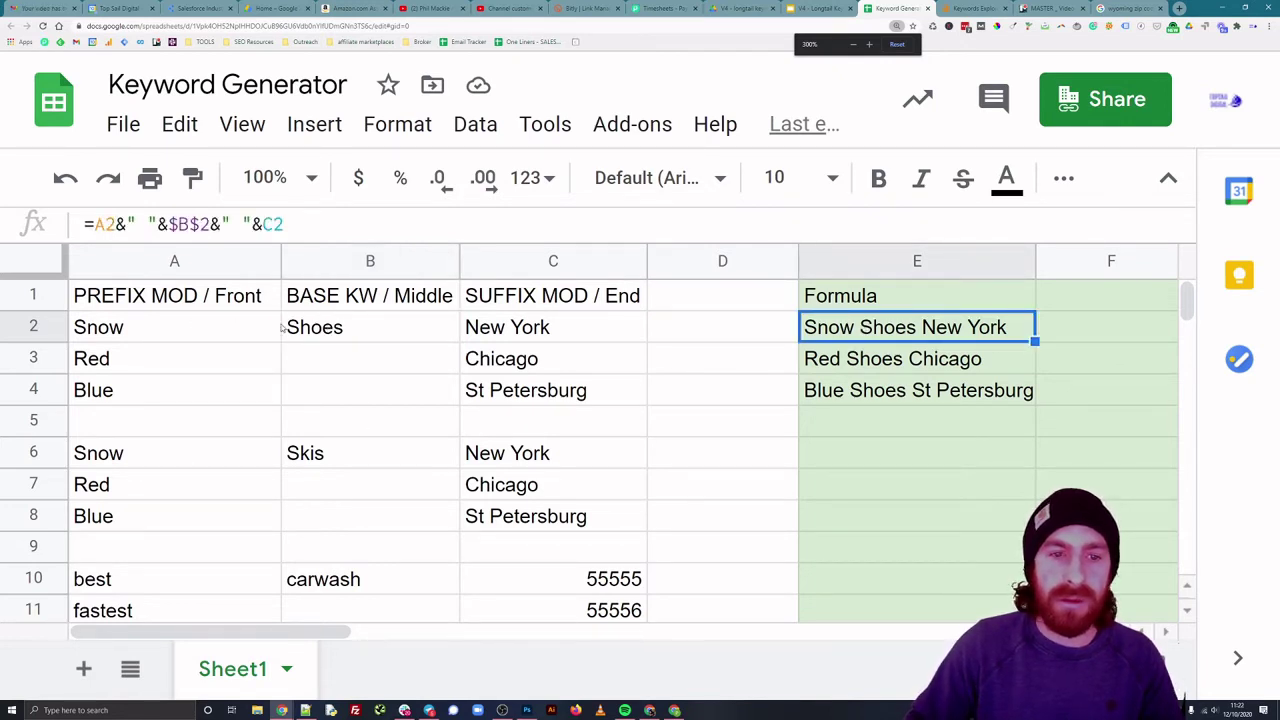
click(325, 330)
click(956, 336)
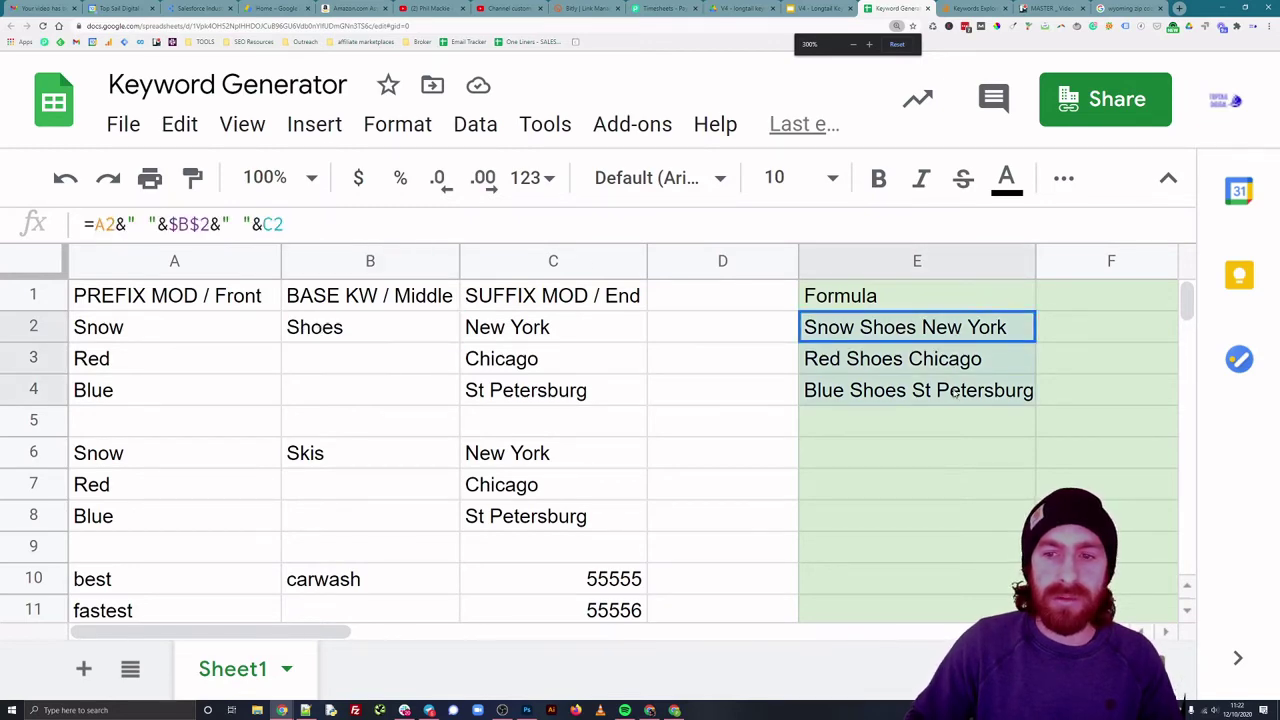
drag(471, 428, 554, 511)
scroll(590, 480, up, 5)
click(586, 424)
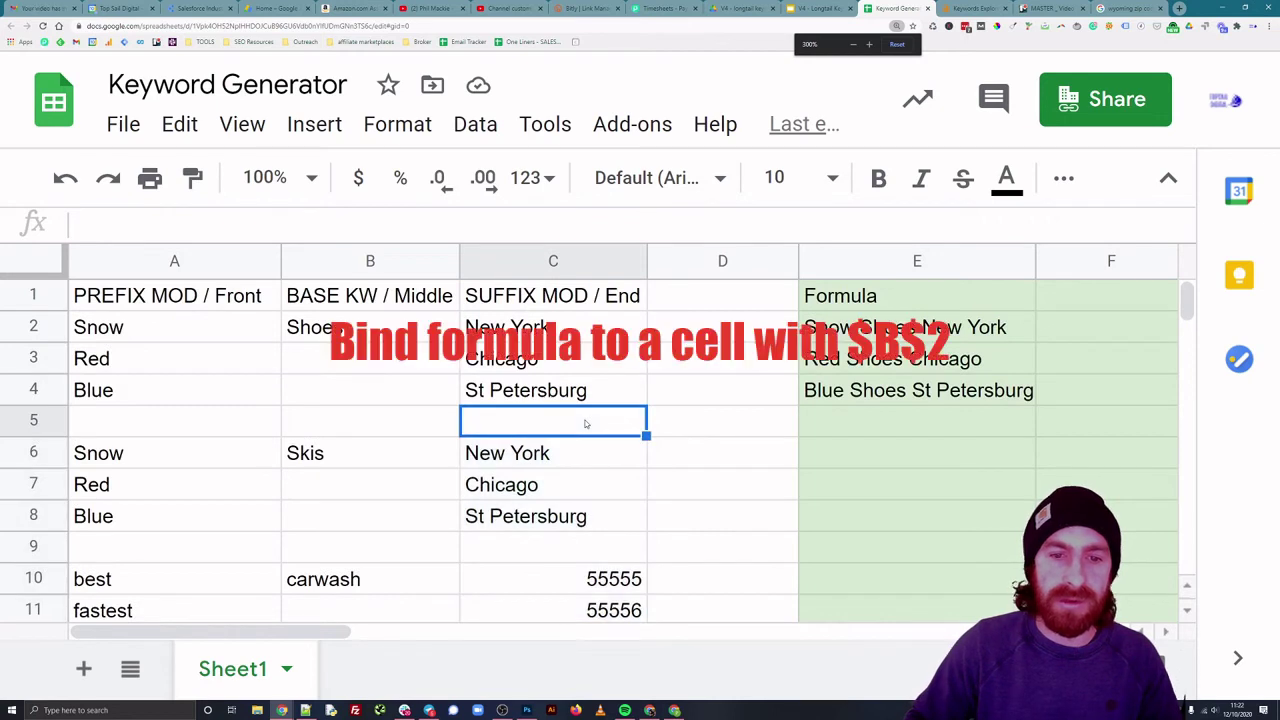
click(76, 420)
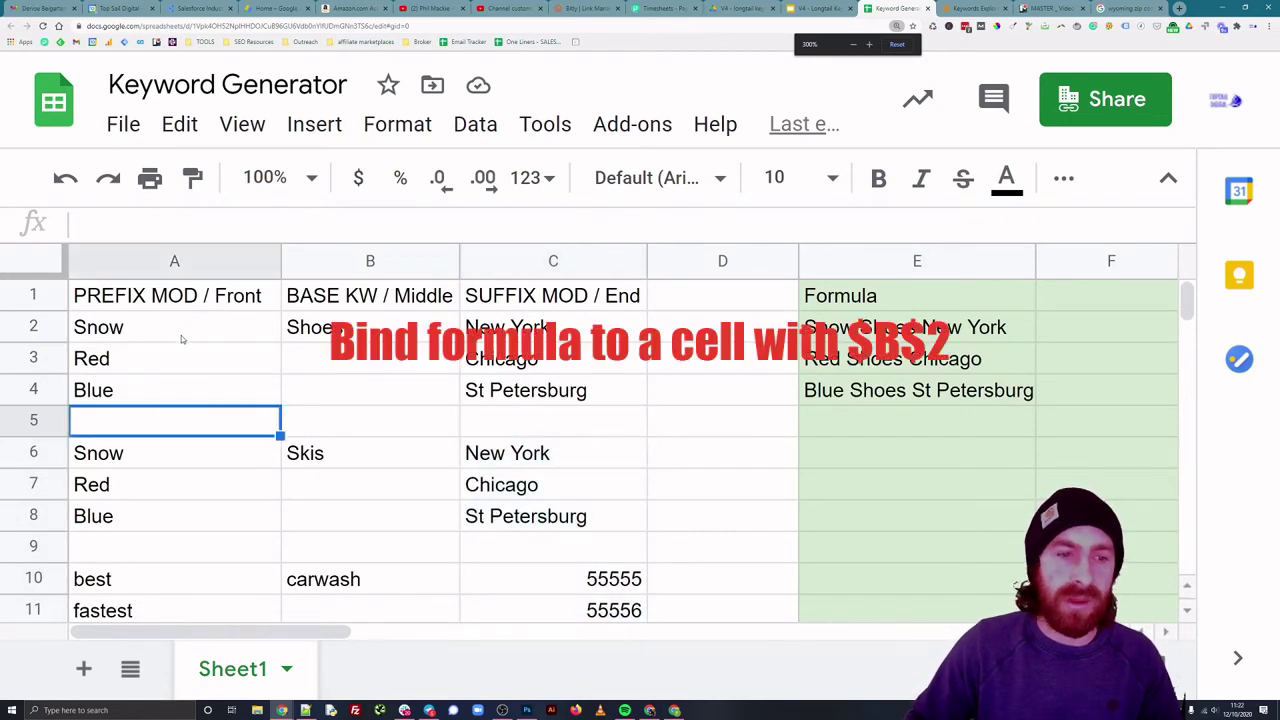
click(868, 327)
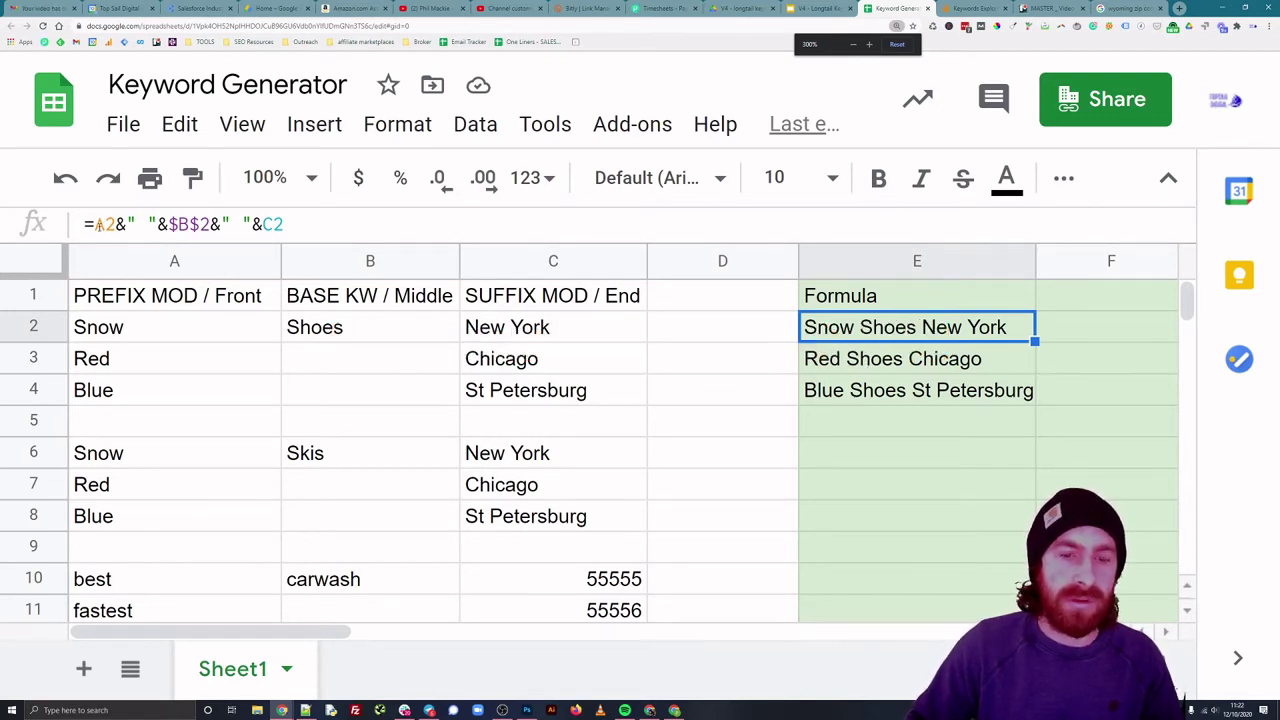
Step: Clear the other example keyword rows in columns A to C, from row 6 downward
drag(128, 453, 534, 517)
scroll(494, 400, up, 5)
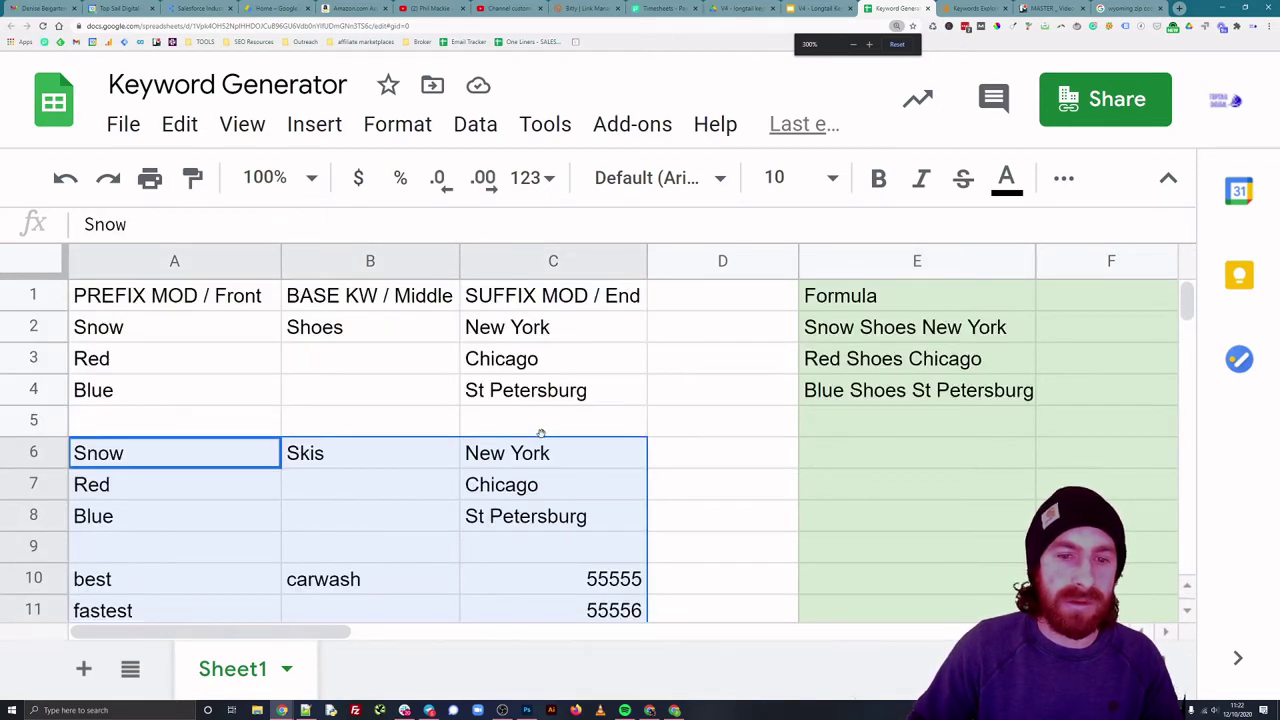
mouse_move(540, 437)
mouse_down()
mouse_move(523, 567)
mouse_move(527, 694)
mouse_move(514, 526)
mouse_move(529, 451)
mouse_up()
scroll(533, 395, up, 9)
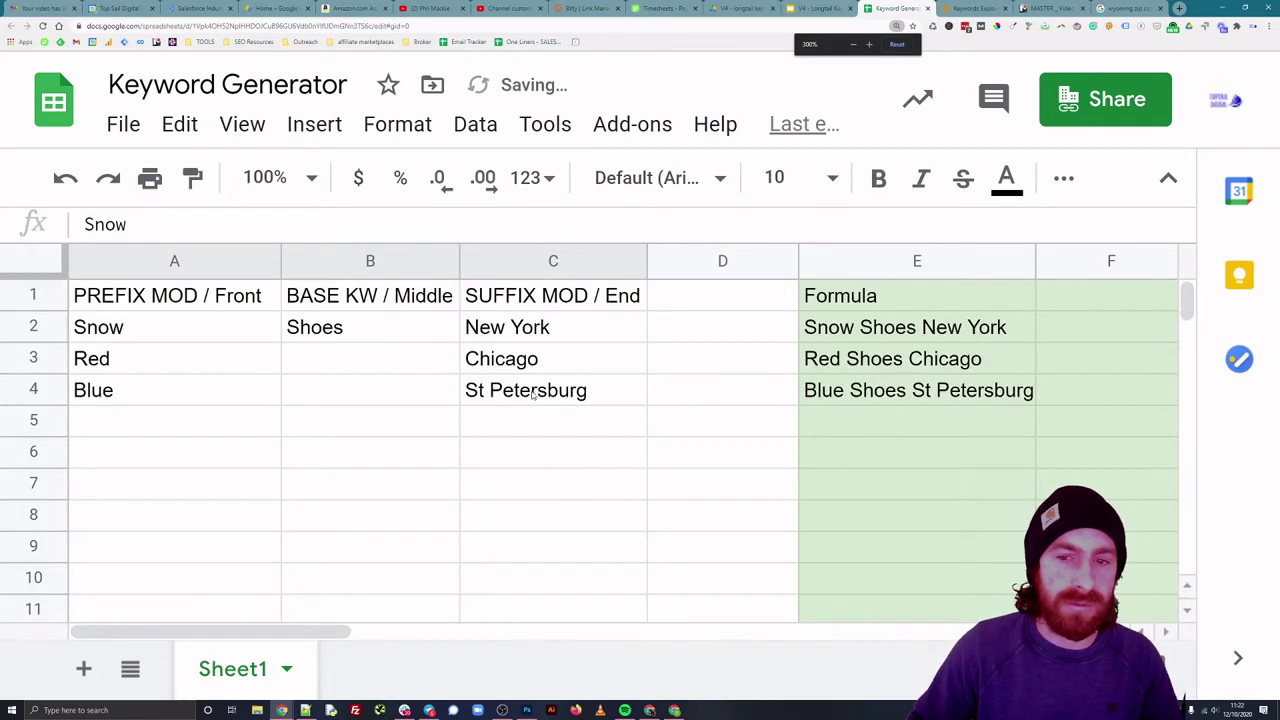
Step: Copy the exact formula text =A4&" "&$B$2&" "&C4 from cell E4 into E5
click(143, 390)
click(893, 390)
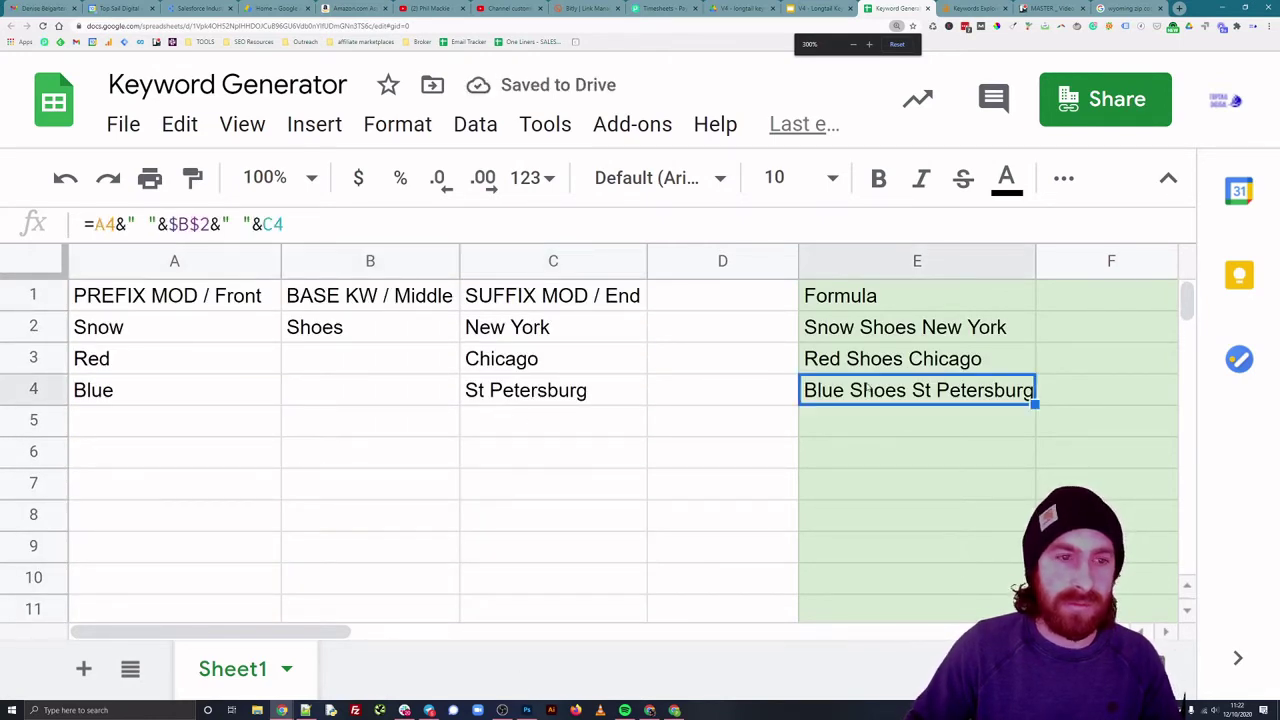
drag(86, 225, 315, 228)
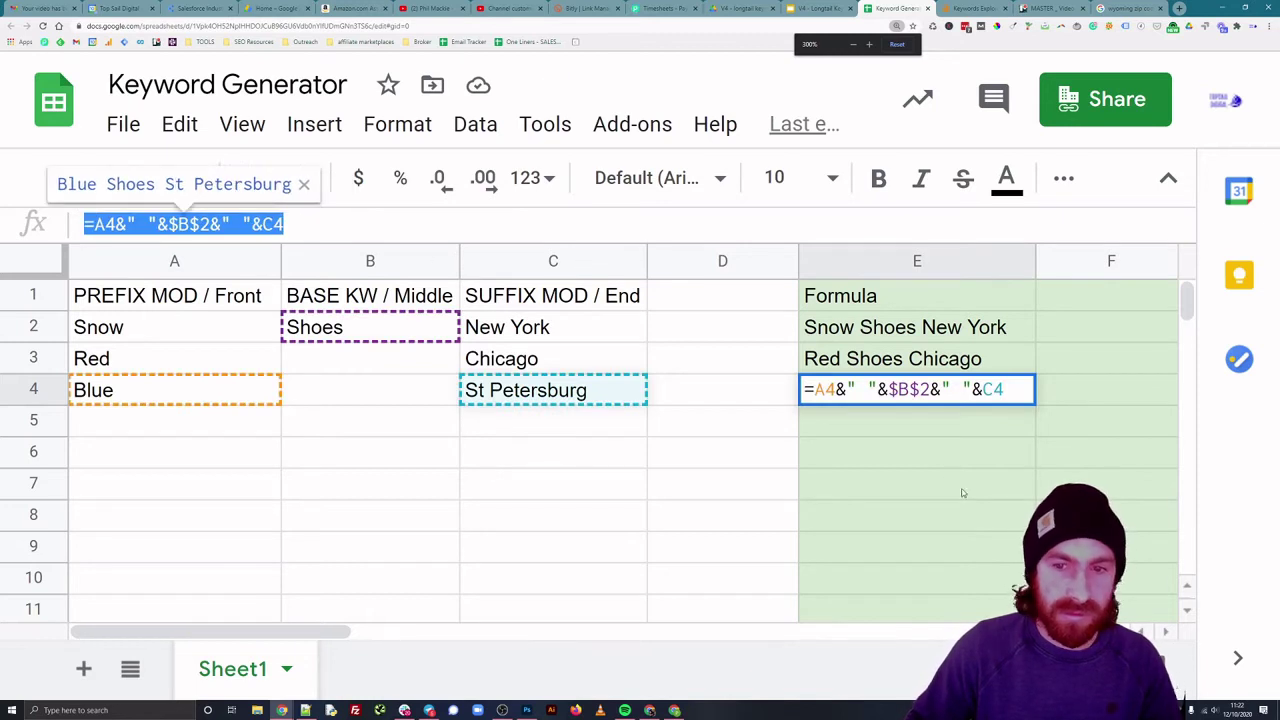
key(ctrl+c)
key(Return)
key(ctrl+v)
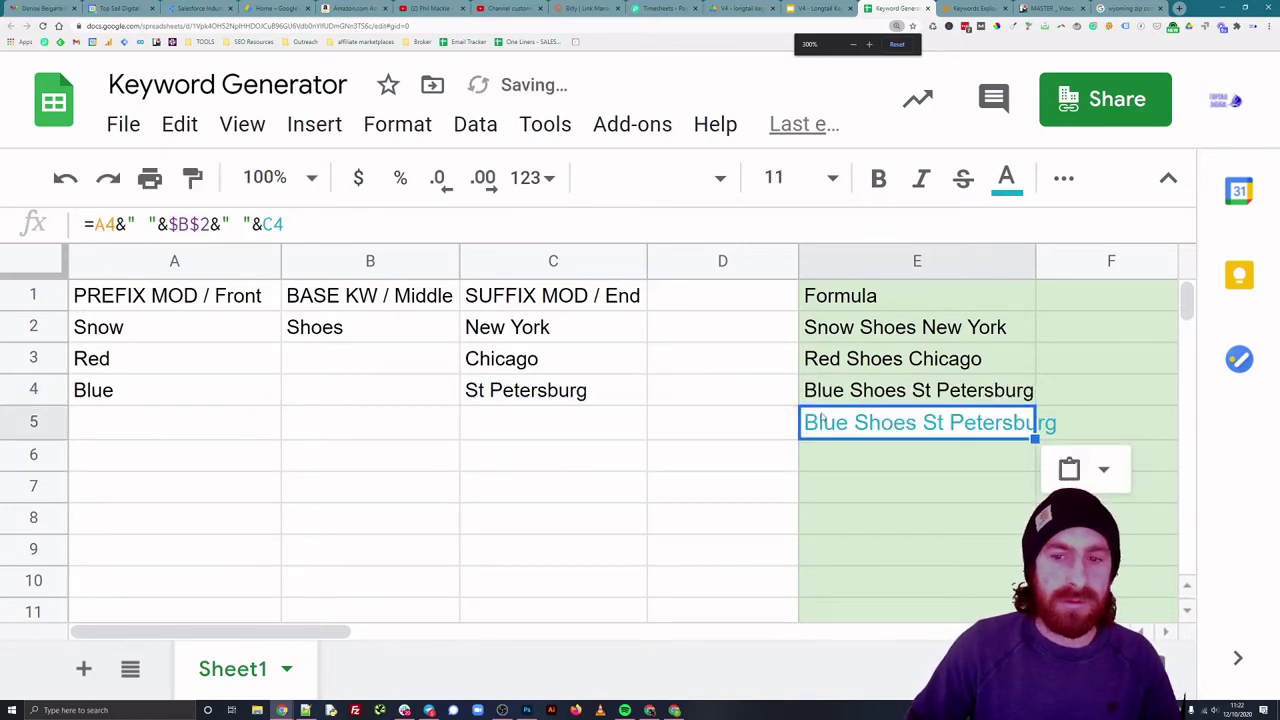
Step: Lock the prefix reference in cell E5's formula so it reads =$A$4&" "&$B$2&" "&C4
double_click(817, 421)
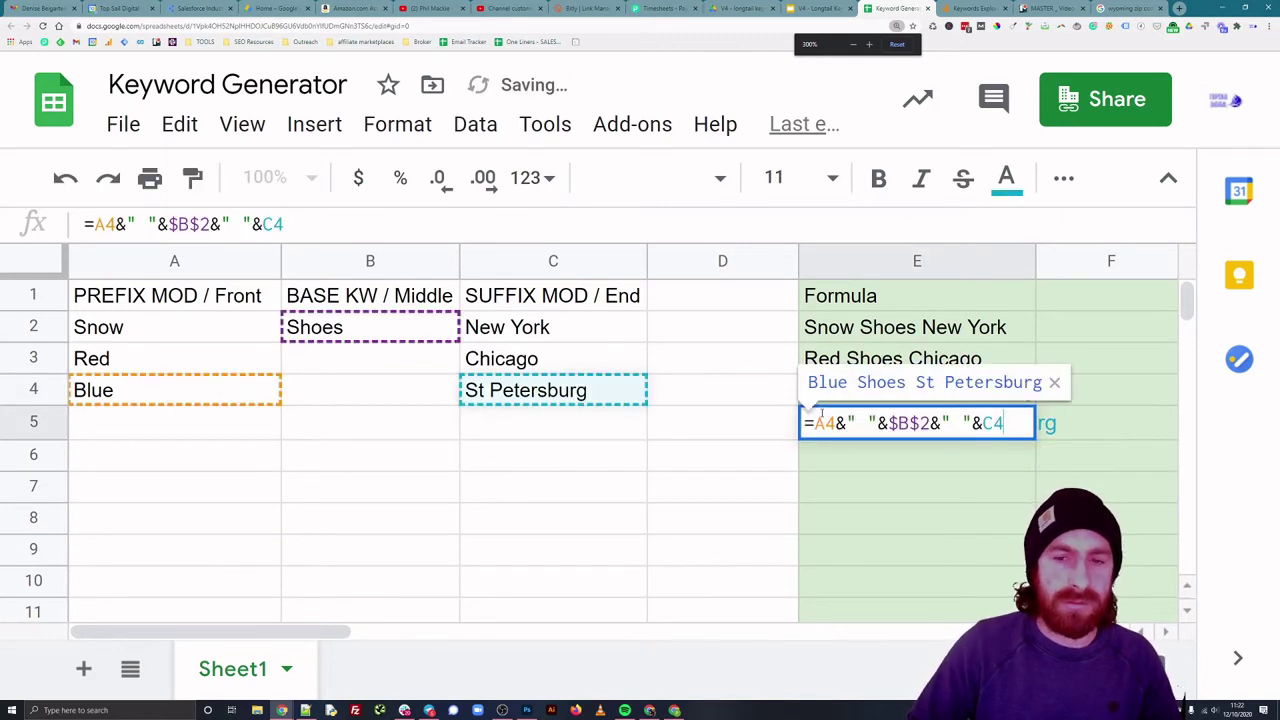
click(92, 224)
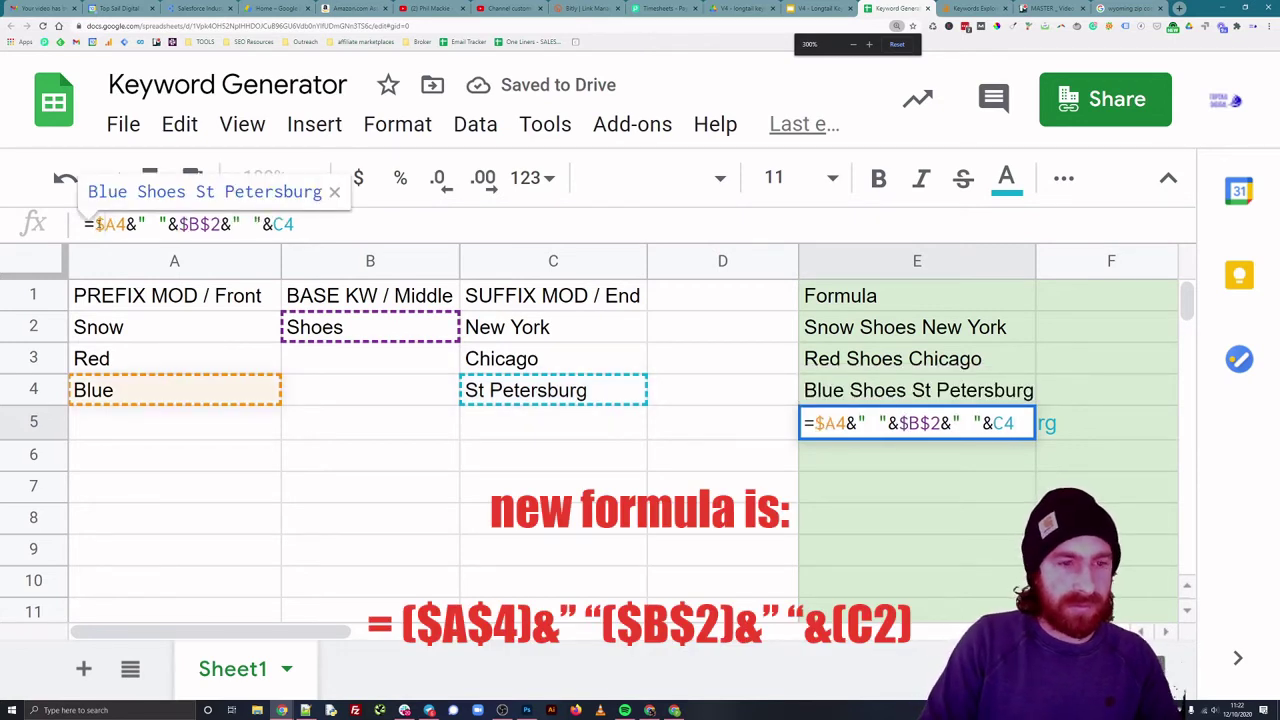
key(F4)
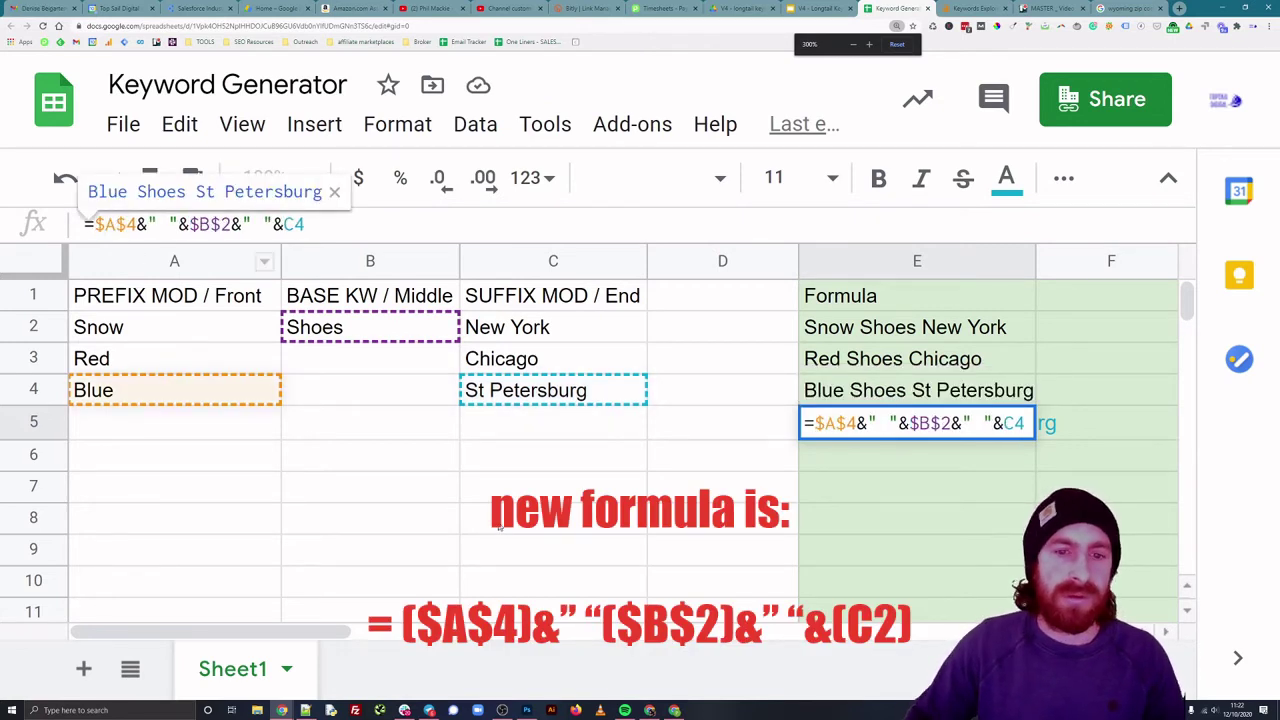
Step: Add the city suffixes Houston, Tampa, Seattle and Phoenix in cells C5 to C8
click(519, 424)
text(Houston)
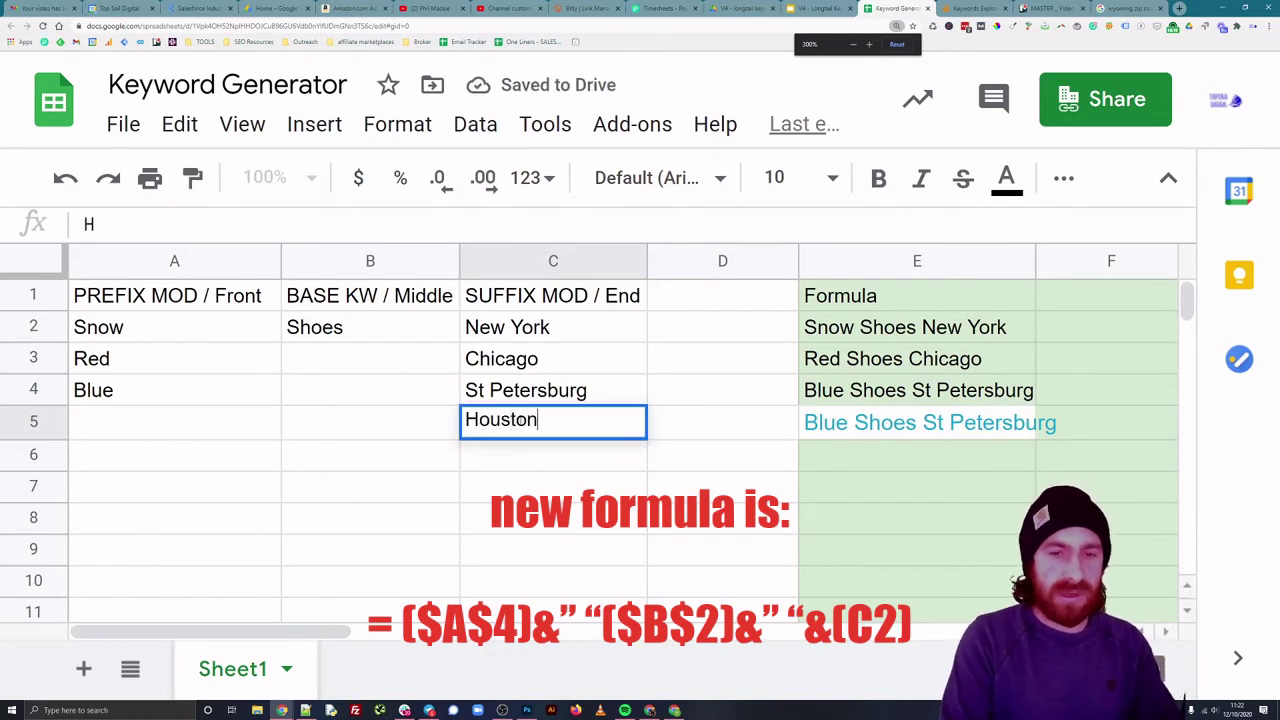
key(Return)
text(Tampa)
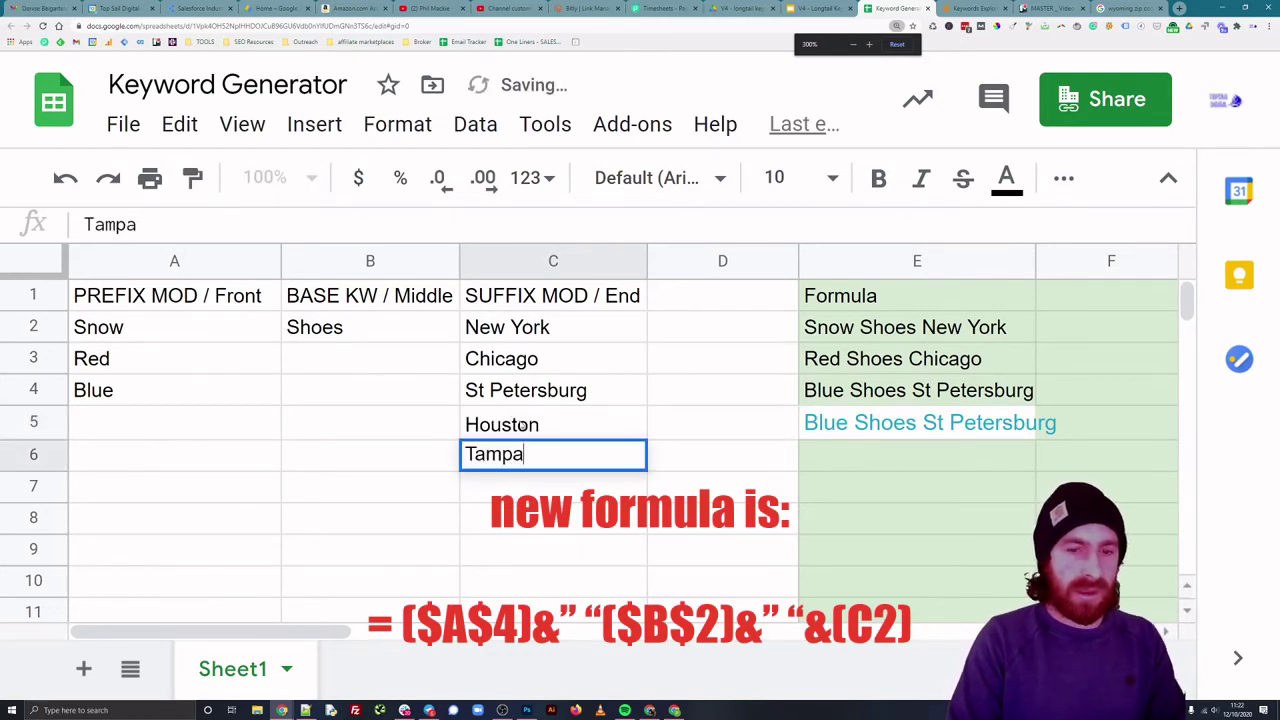
key(Return)
text(Se)
text(attle)
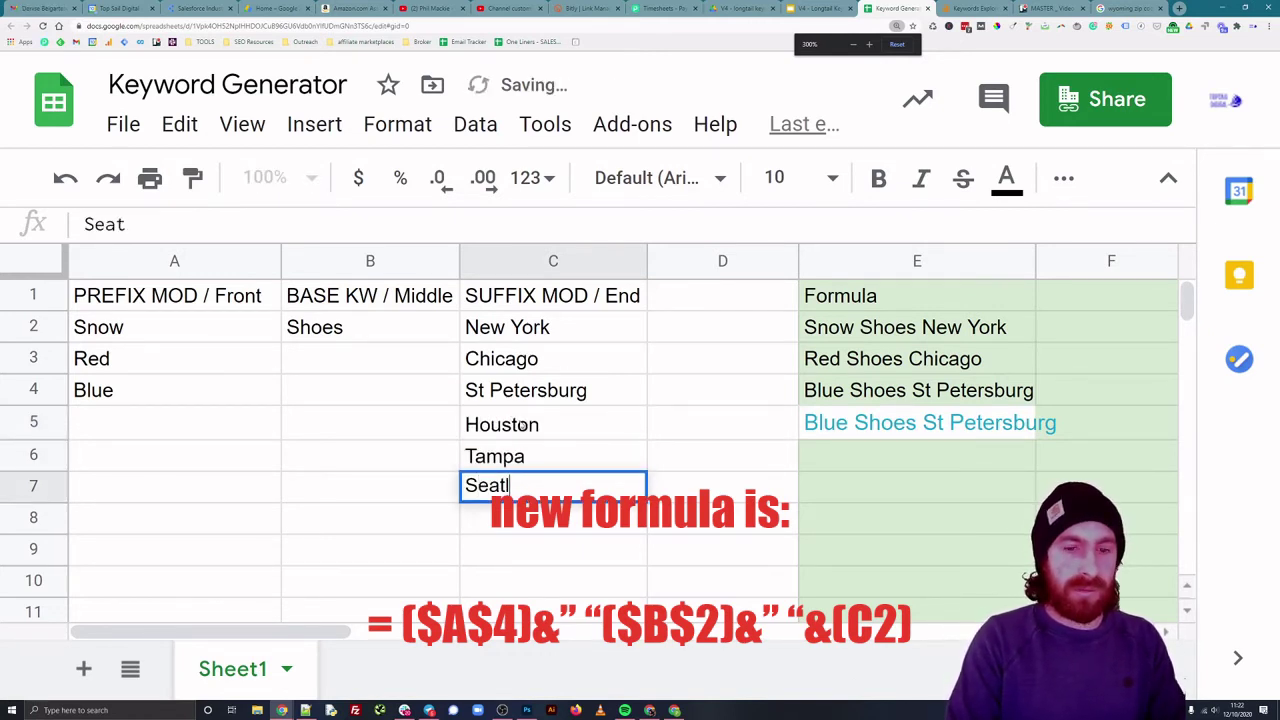
key(Return)
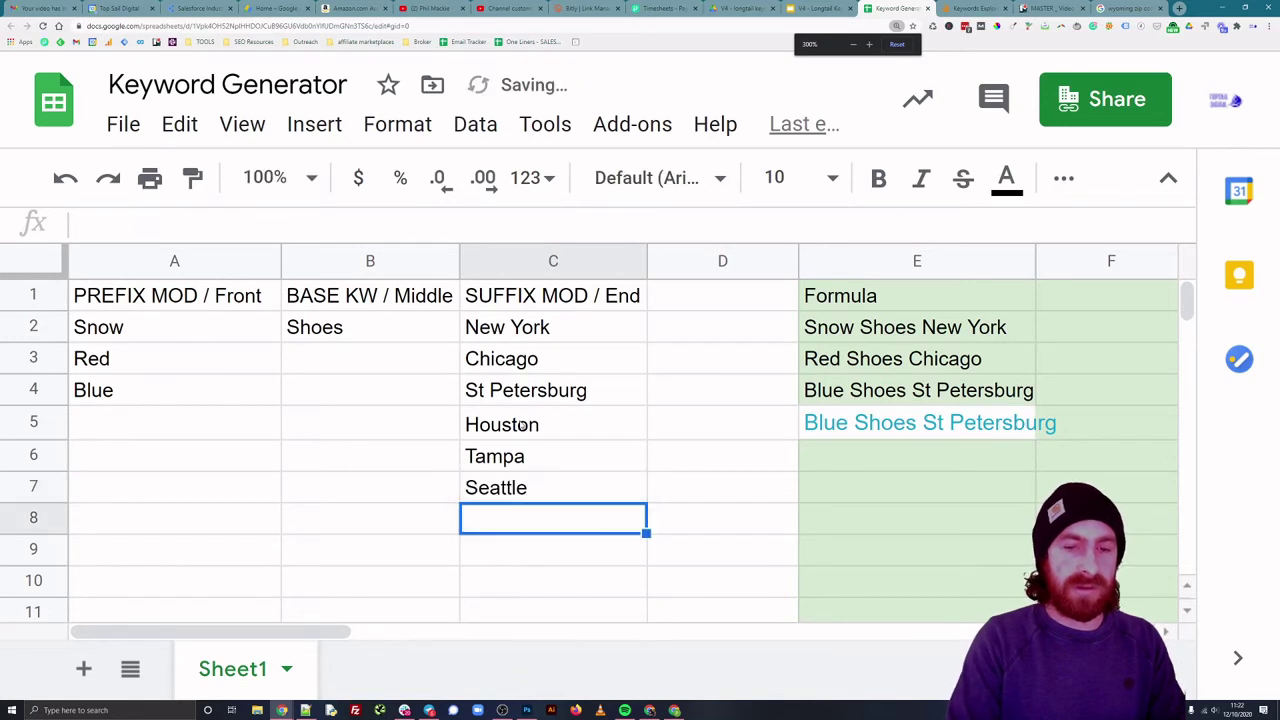
text(Phoe)
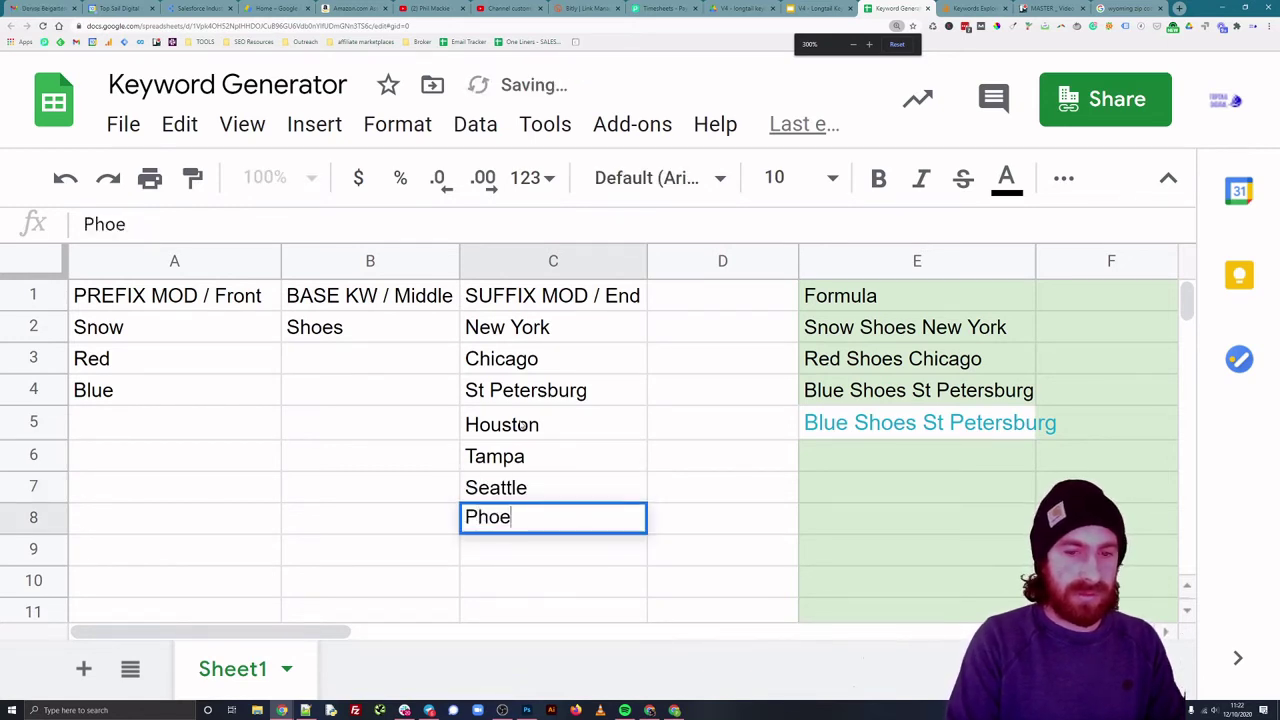
text(nix)
key(Return)
click(717, 393)
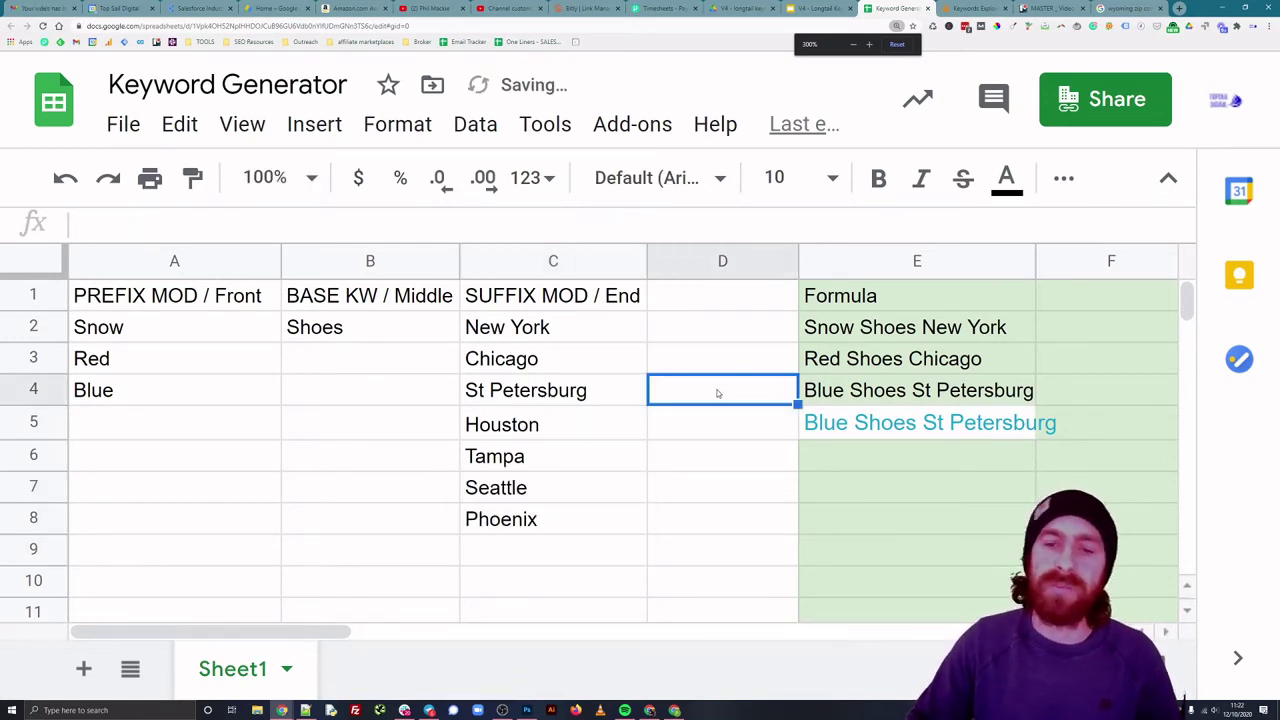
Step: Copy the locked-prefix formula from E5 into cells E6 to E9, one suffix row per cell
click(907, 411)
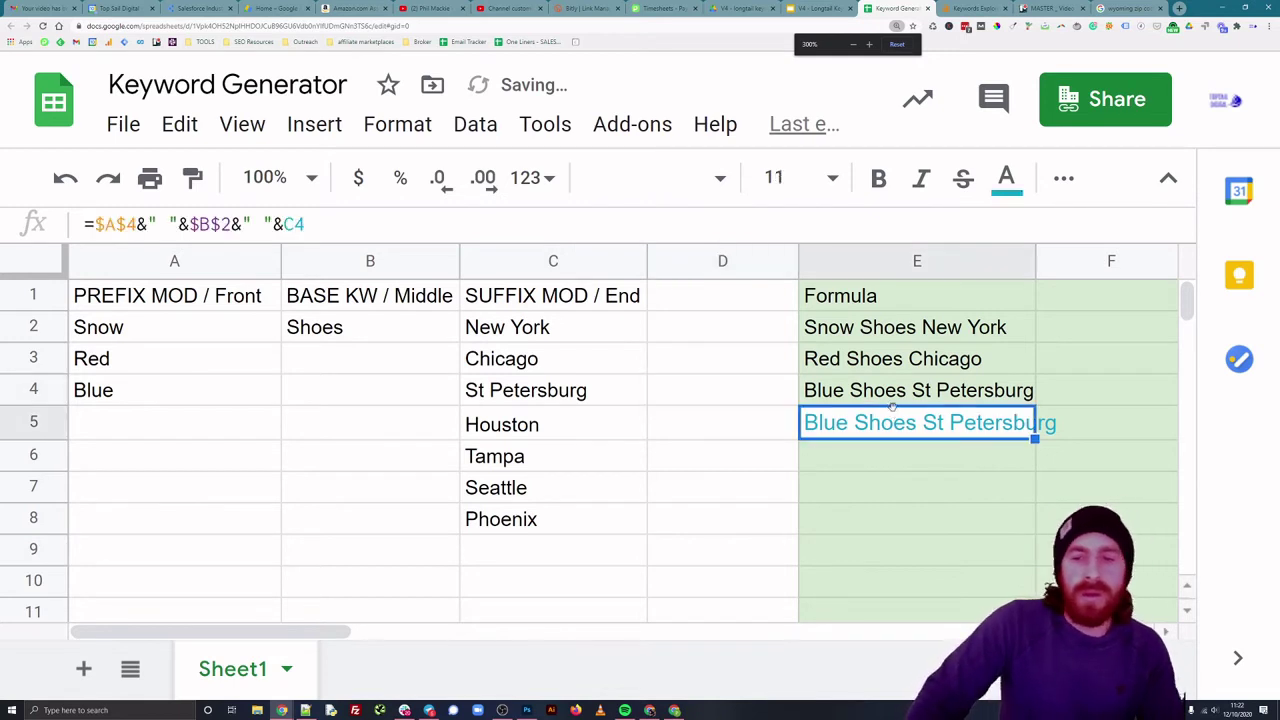
double_click(802, 411)
key(Escape)
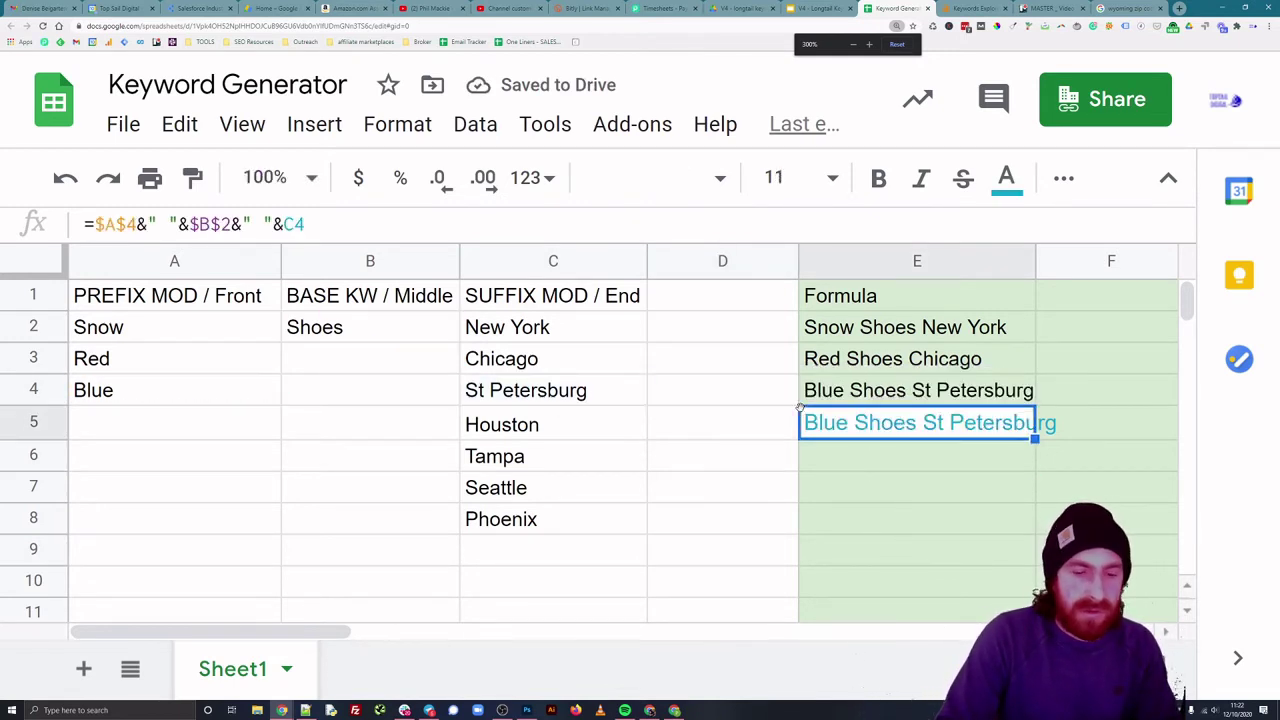
key(Down)
key(ctrl+v)
key(Down)
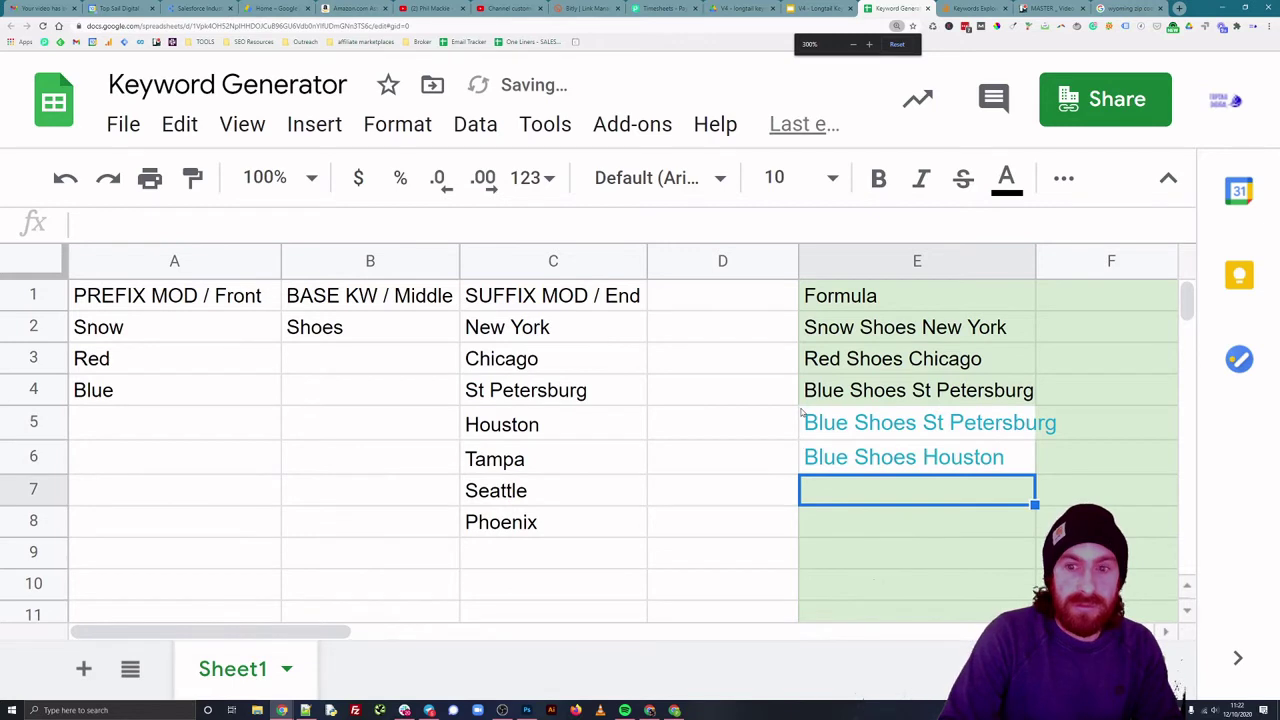
key(ctrl+v)
key(Down)
key(ctrl+v)
key(Down)
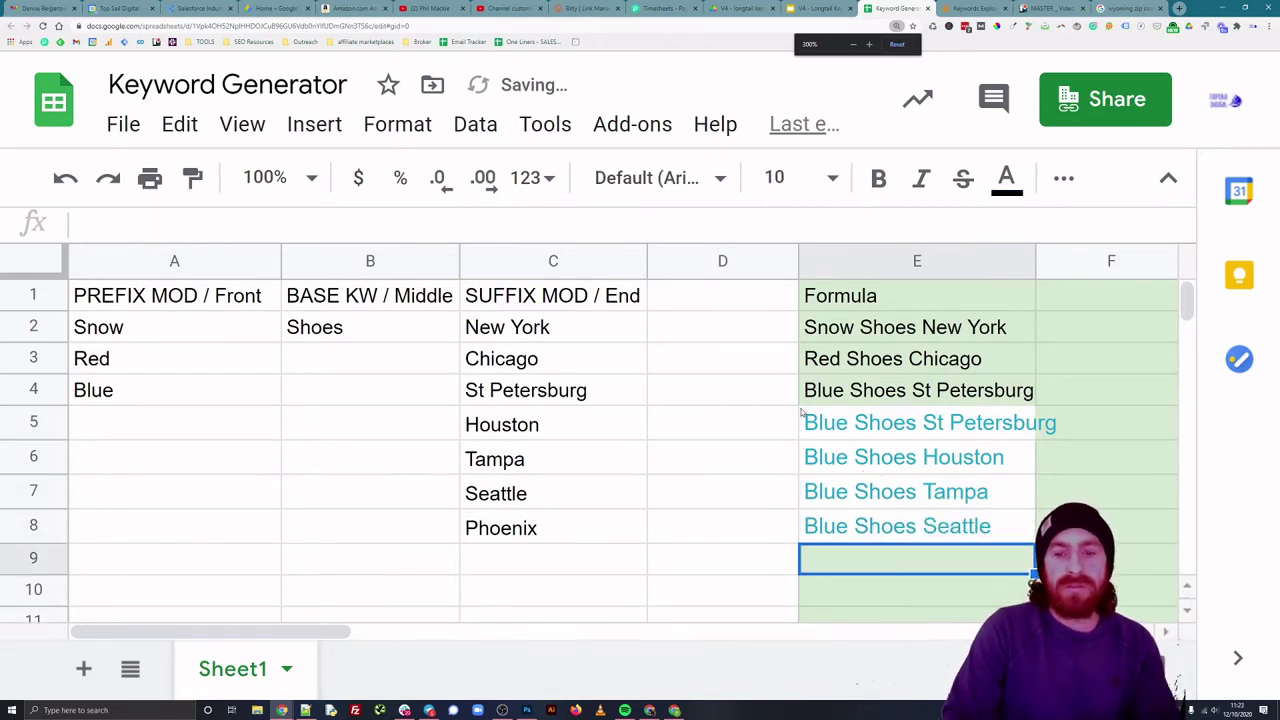
key(ctrl+v)
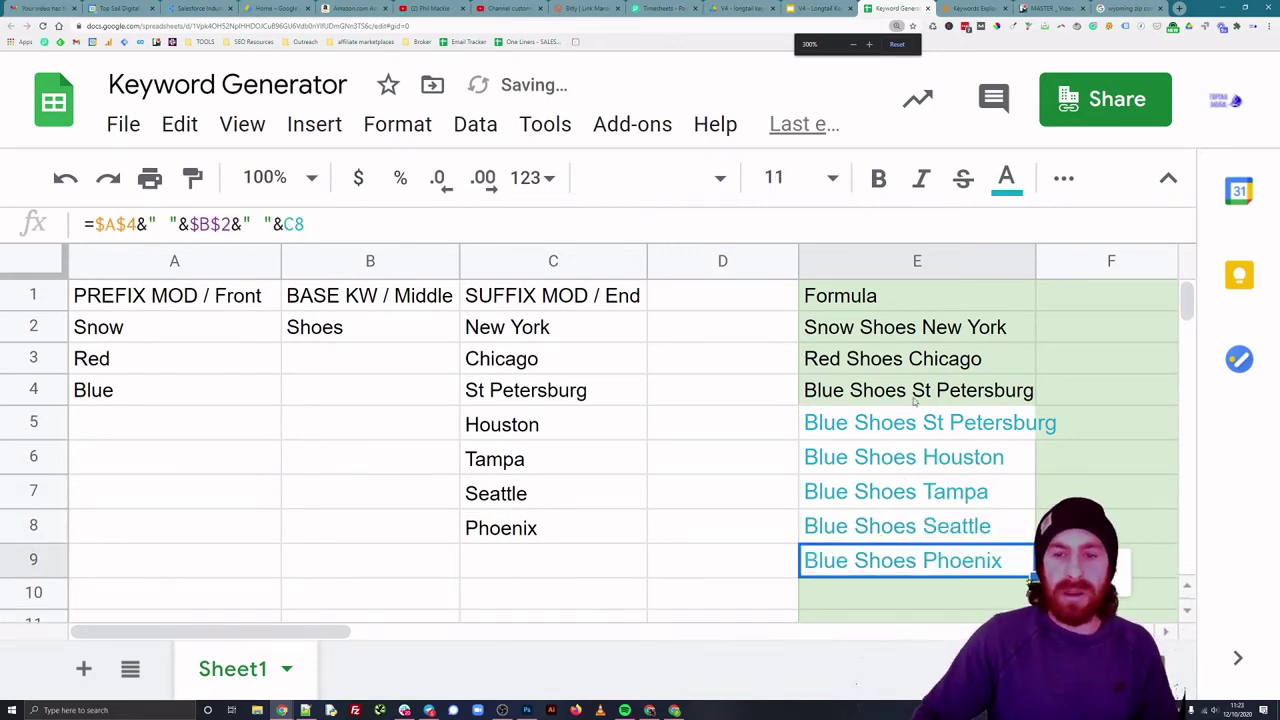
Step: Delete the duplicate Blue Shoes St Petersburg formula from cell E5
click(935, 423)
double_click(935, 423)
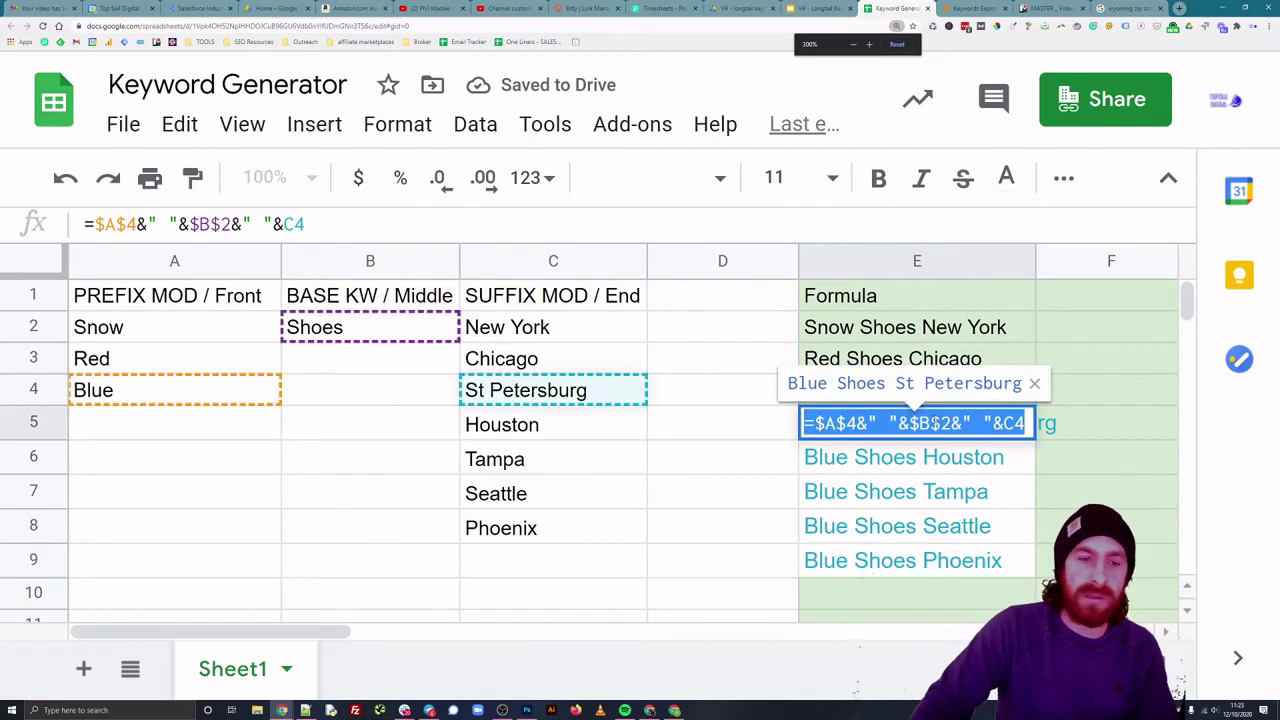
key(BackSpace)
key(Return)
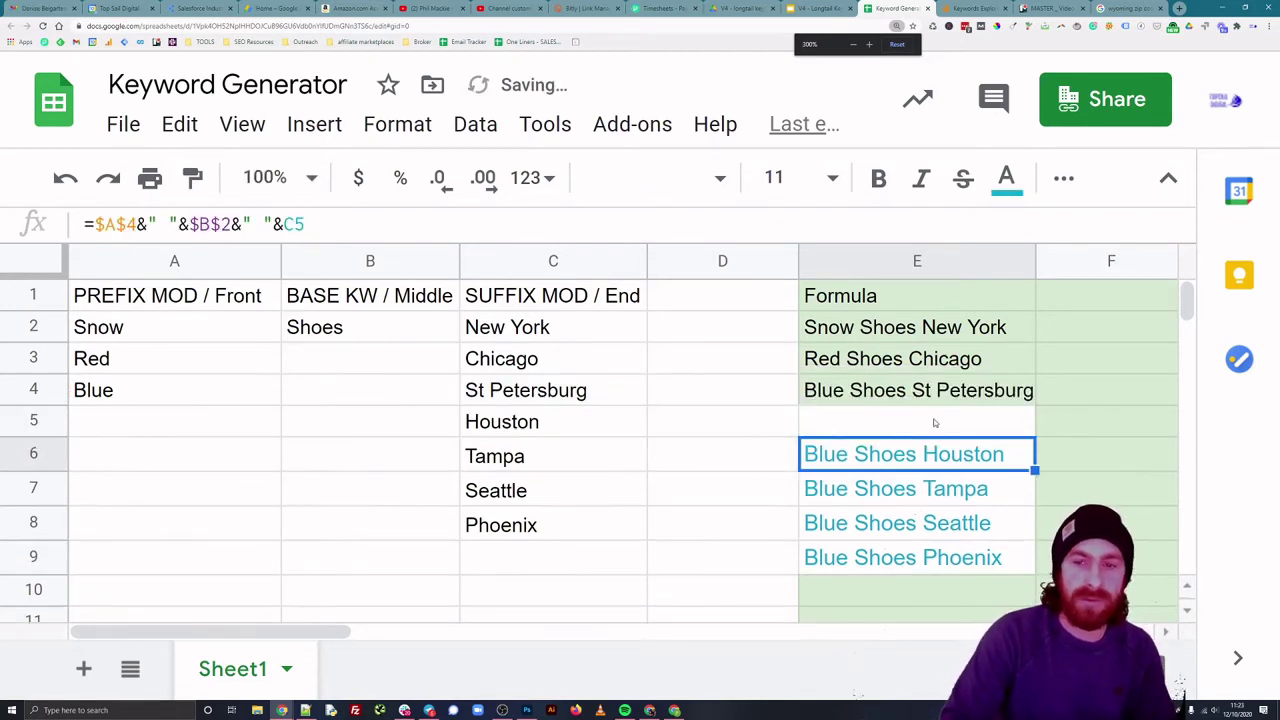
Step: Add the city suffixes Orlando and Portland in cells C9 and C10
drag(900, 332, 884, 548)
click(621, 538)
click(585, 561)
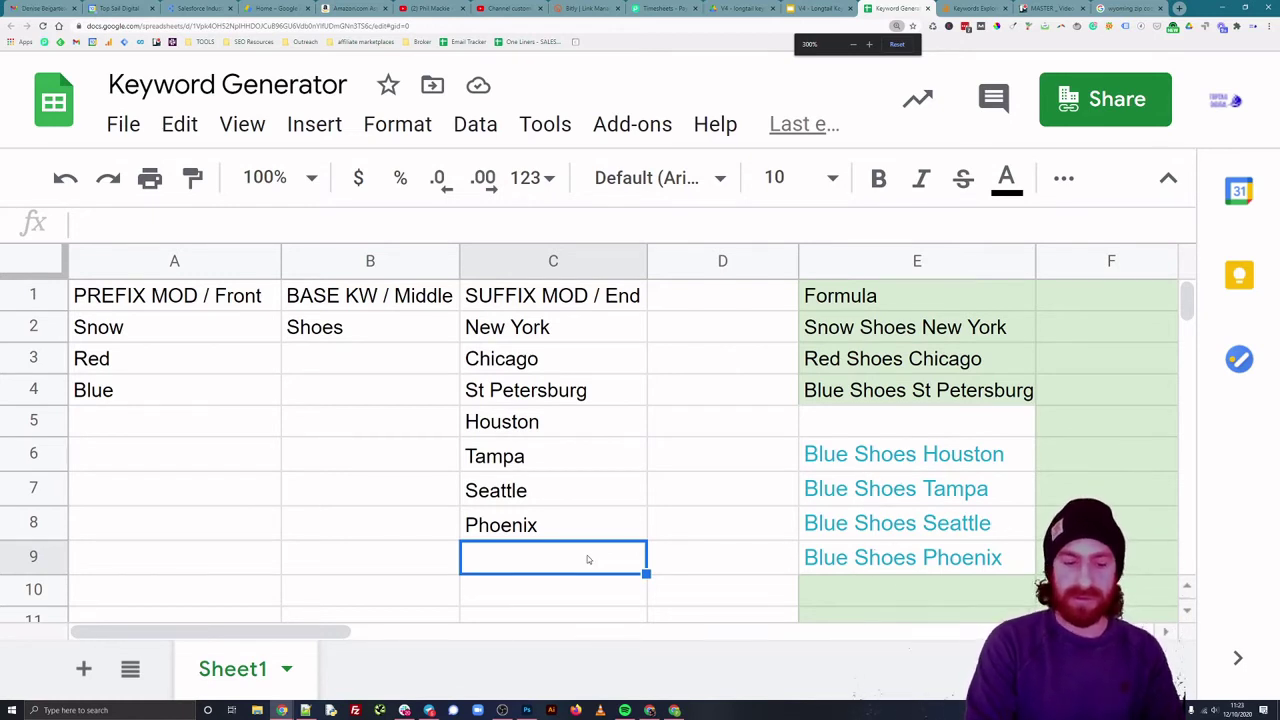
text(Orlando)
key(Return)
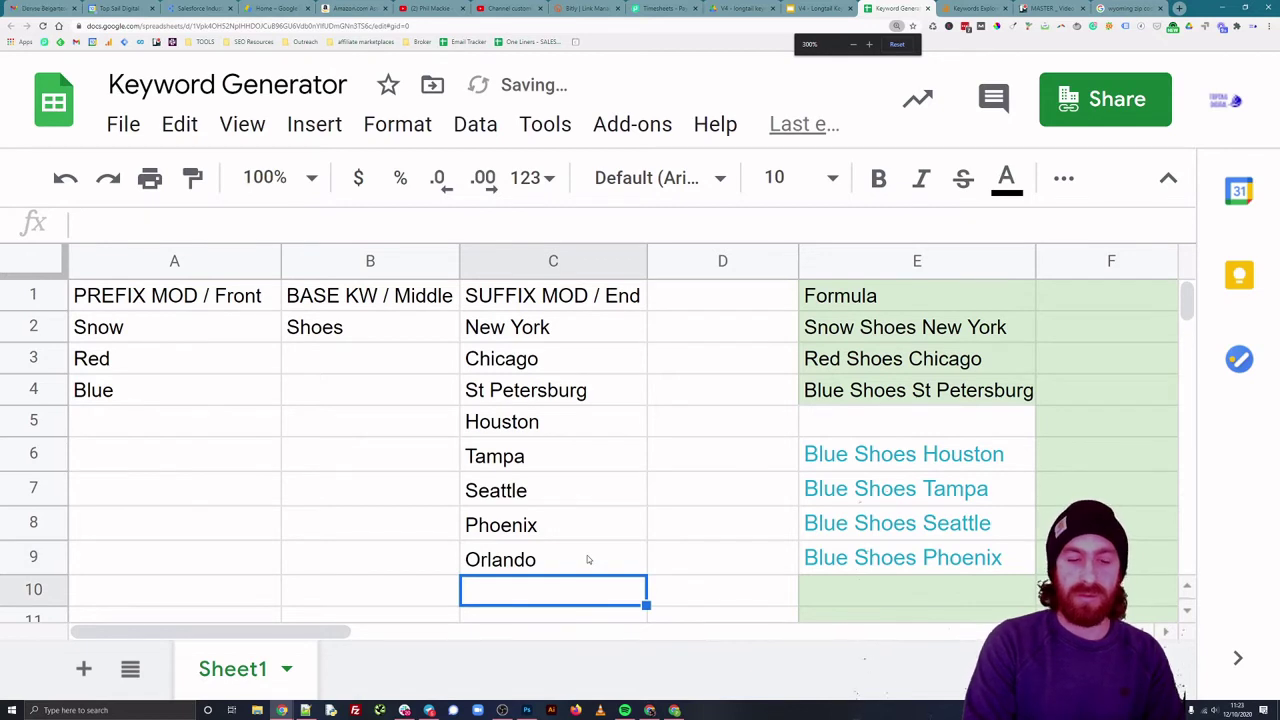
text(Portland)
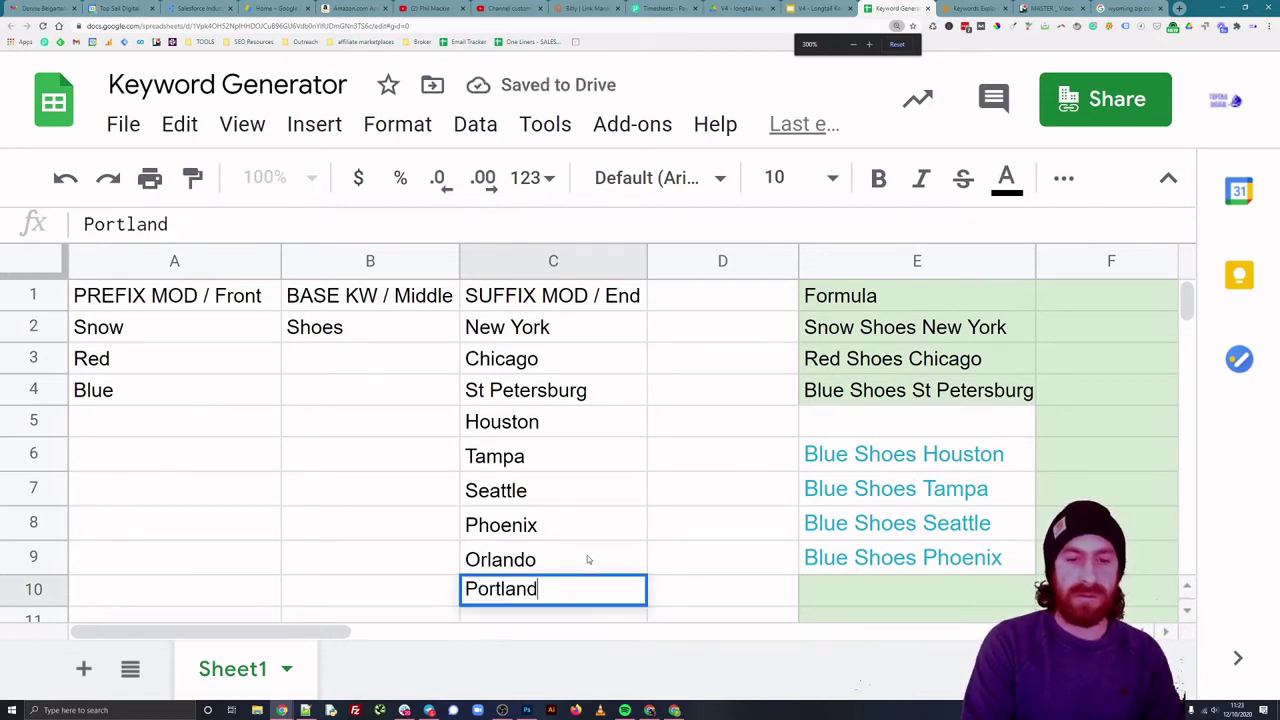
key(Return)
Step: Copy the keyword formula from E9 into cells E10 and E11
click(888, 527)
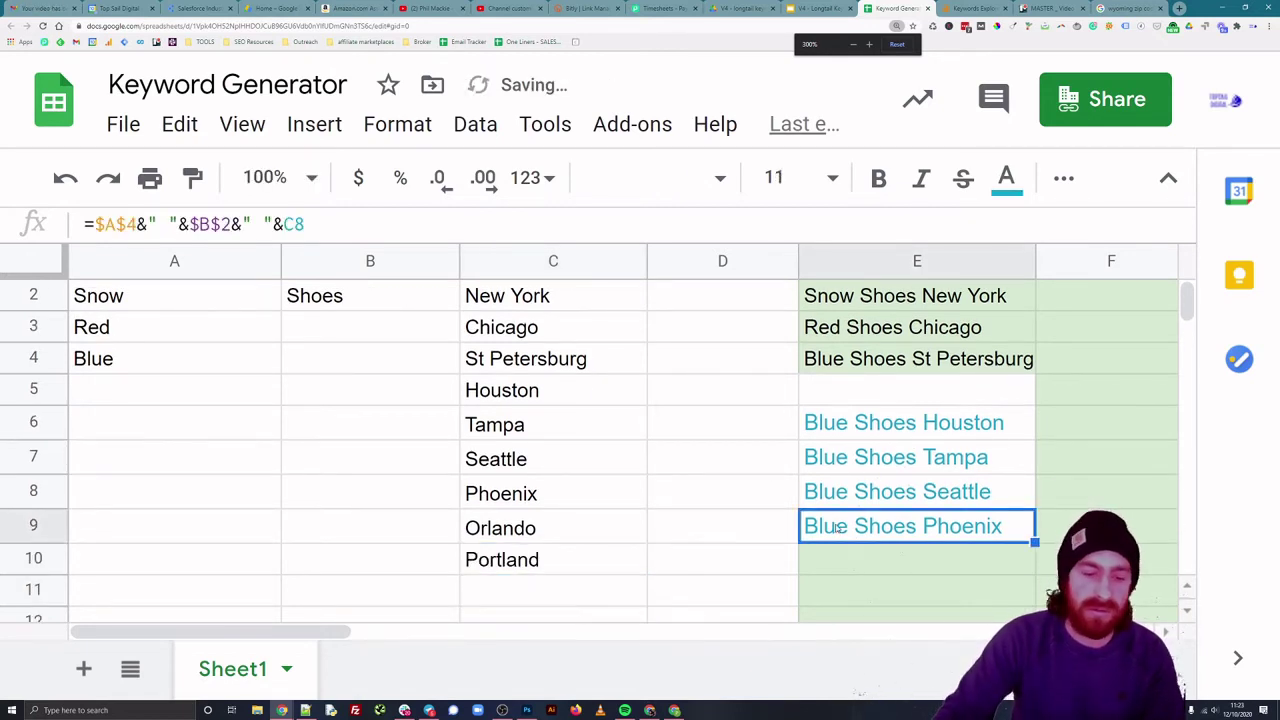
key(ctrl+c)
click(888, 560)
key(ctrl+v)
scroll(914, 466, down, 2)
click(914, 437)
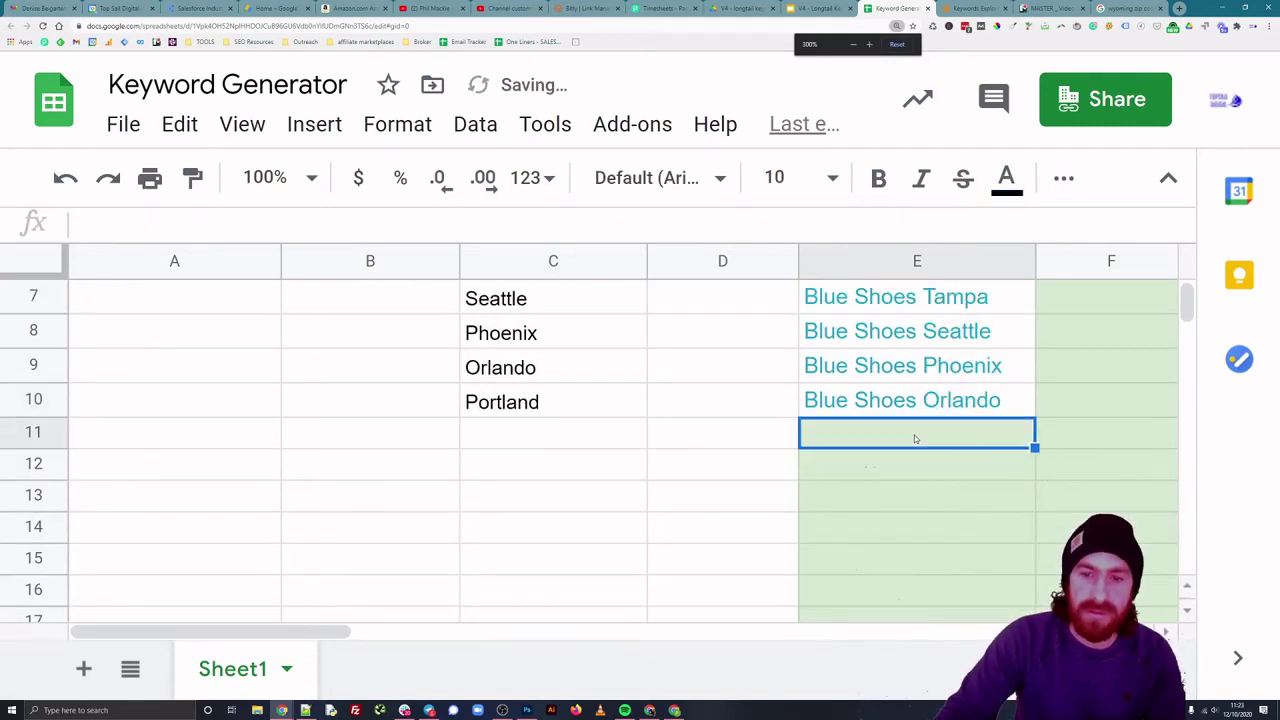
key(ctrl+v)
scroll(917, 502, up, 4)
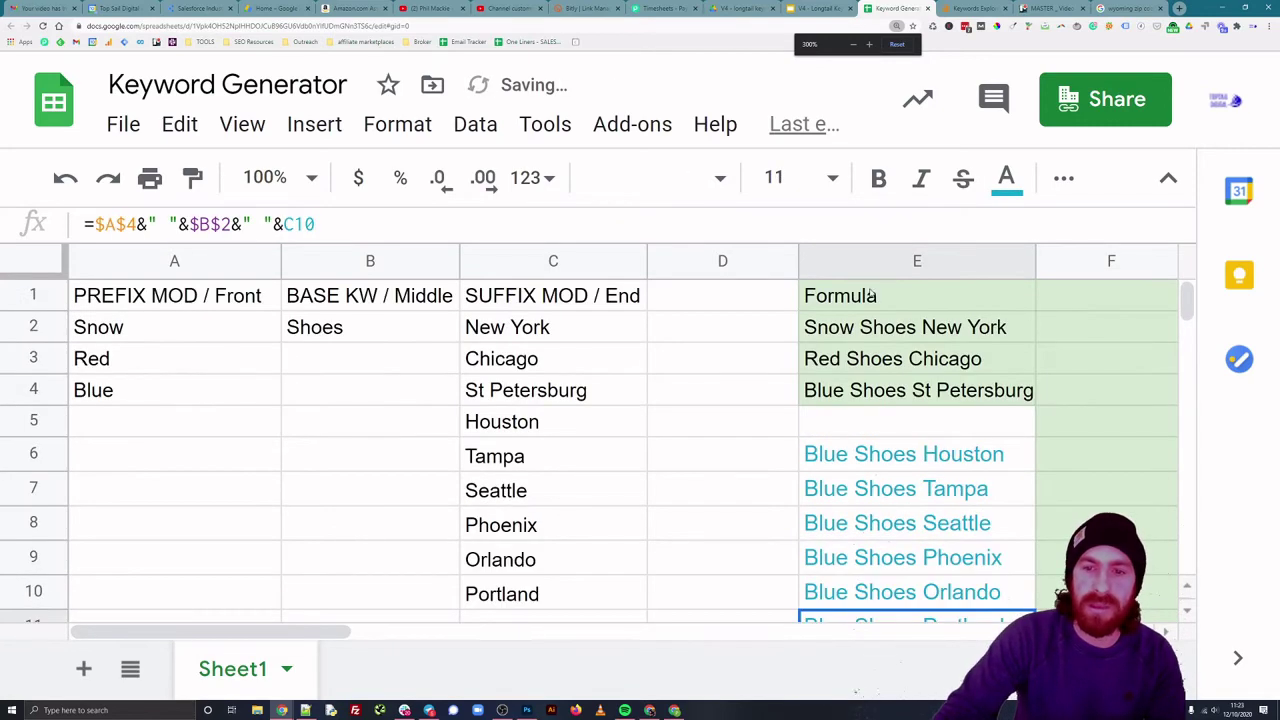
Step: Move the block of Blue Shoes formulas starting at E6 up one row into E5, keeping each formula's references
drag(872, 325, 940, 313)
scroll(928, 339, up, 4)
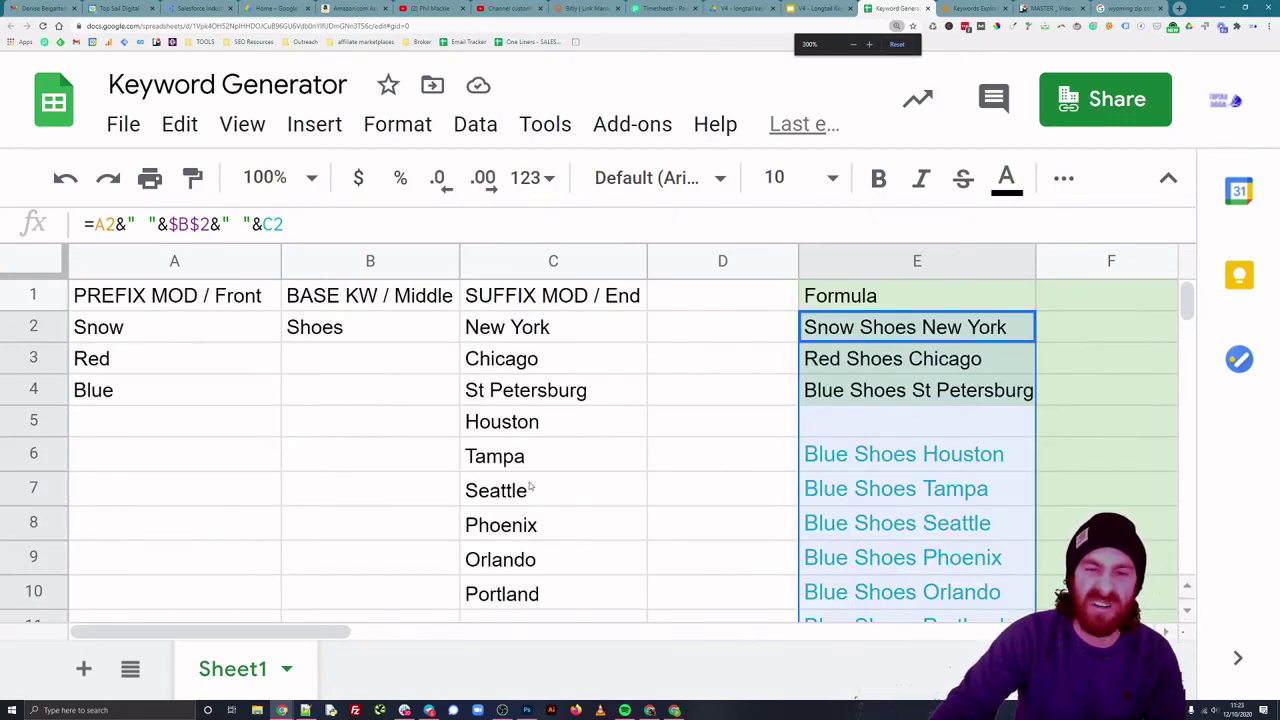
click(917, 430)
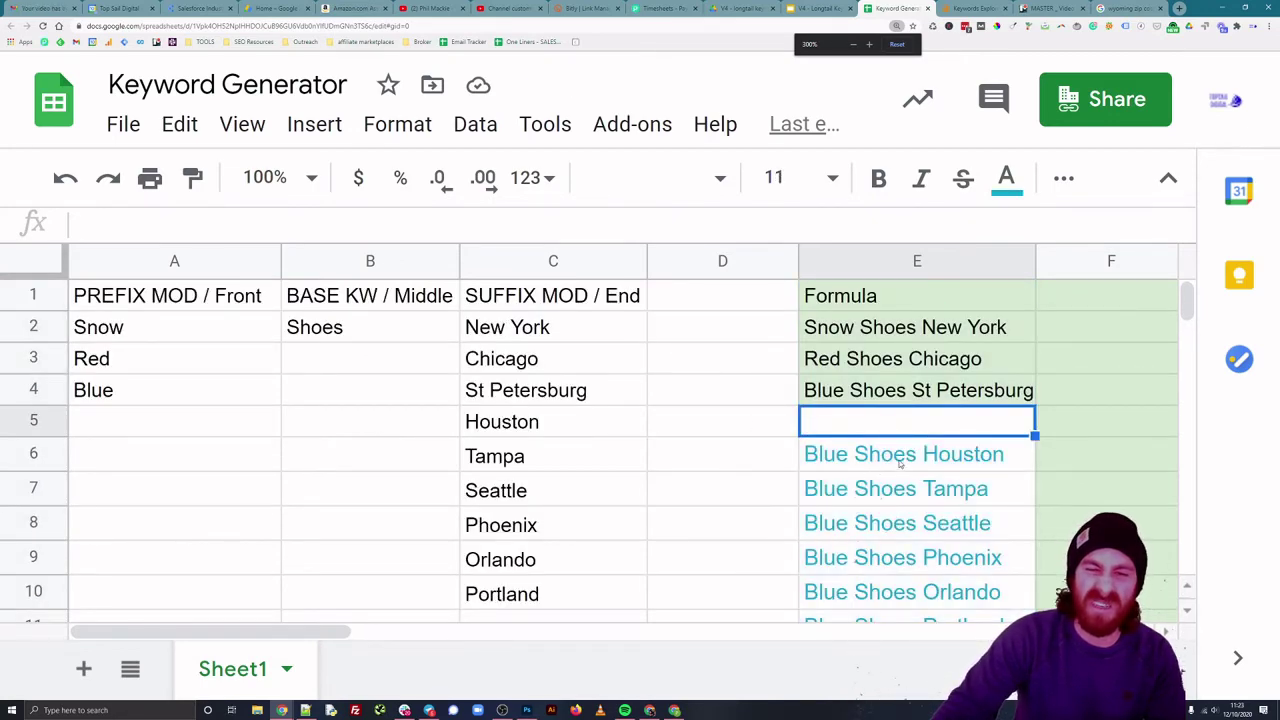
drag(899, 460, 908, 614)
scroll(929, 350, down, 4)
scroll(929, 350, up, 4)
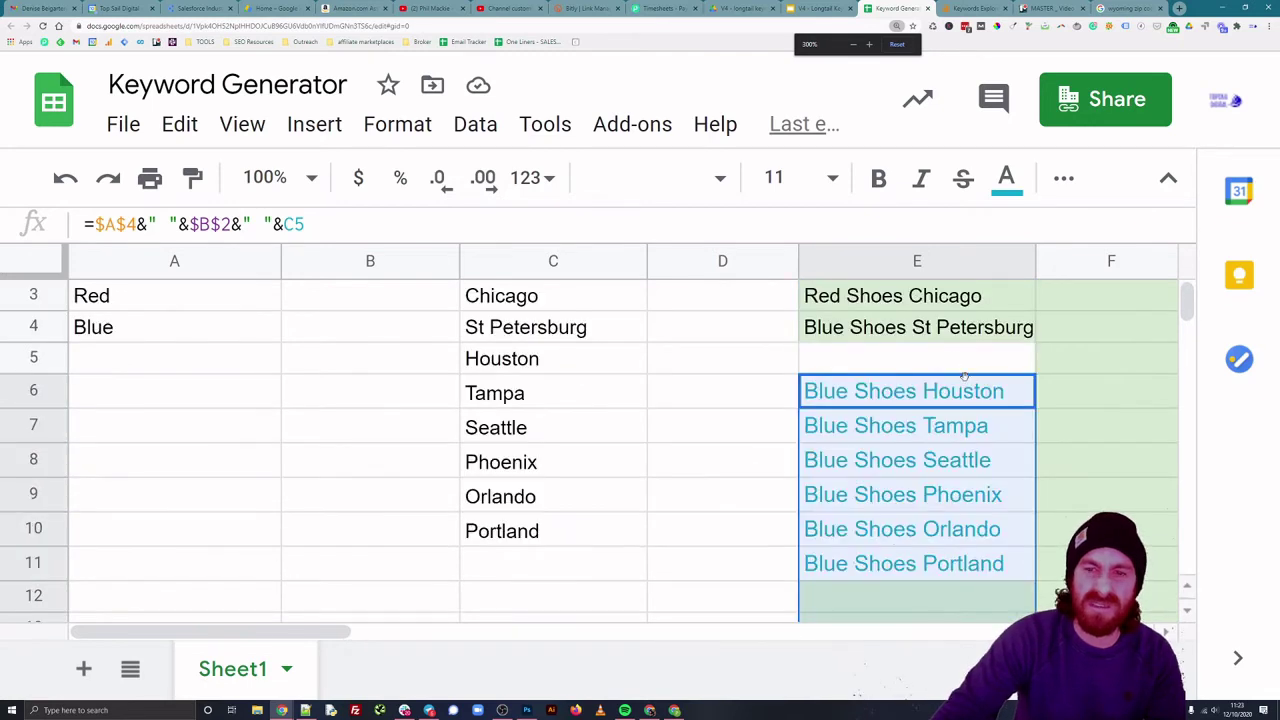
key(ctrl+c)
click(966, 363)
key(ctrl+v)
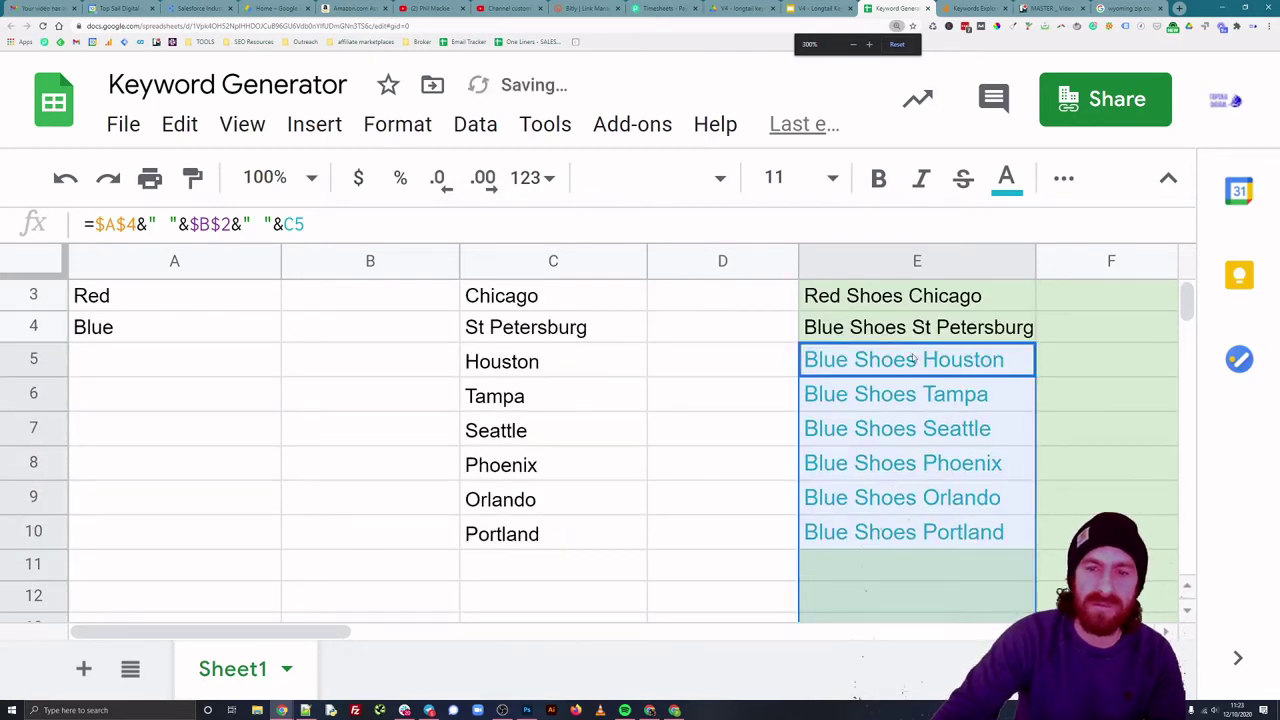
Step: Apply the formatting of cell E4 to the formula cells E5 to E10
click(913, 360)
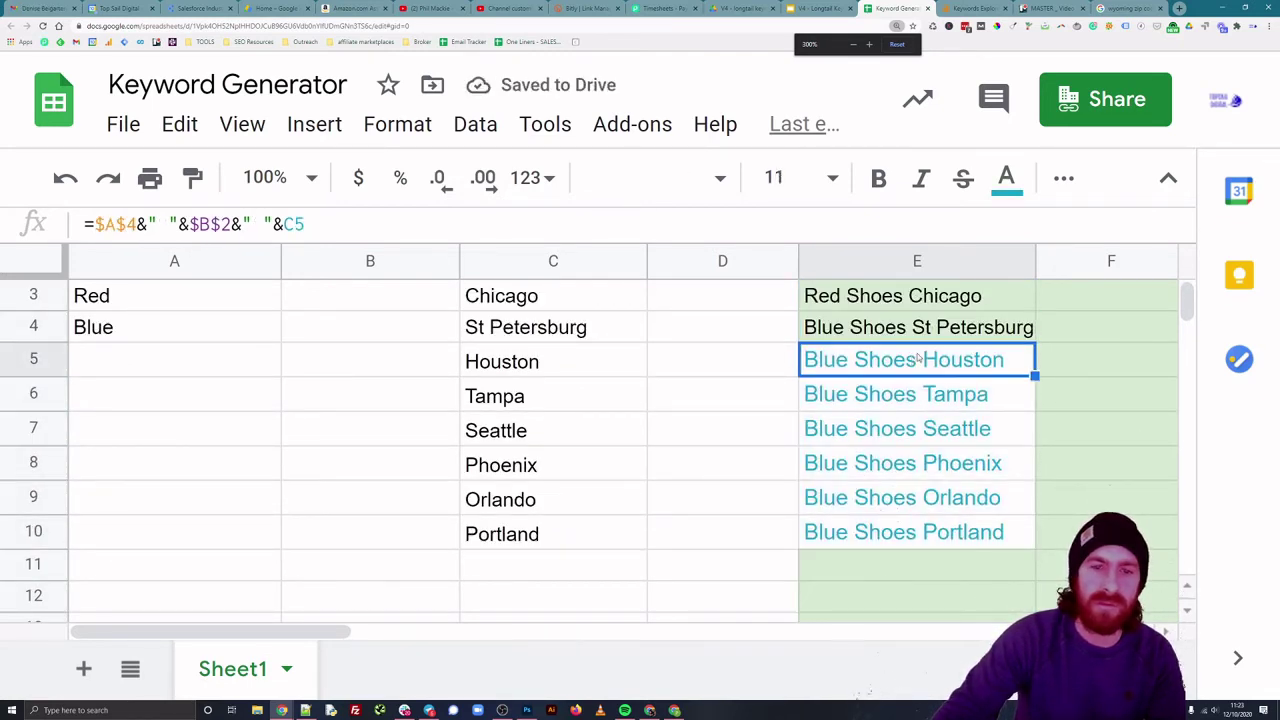
click(463, 333)
key(Down)
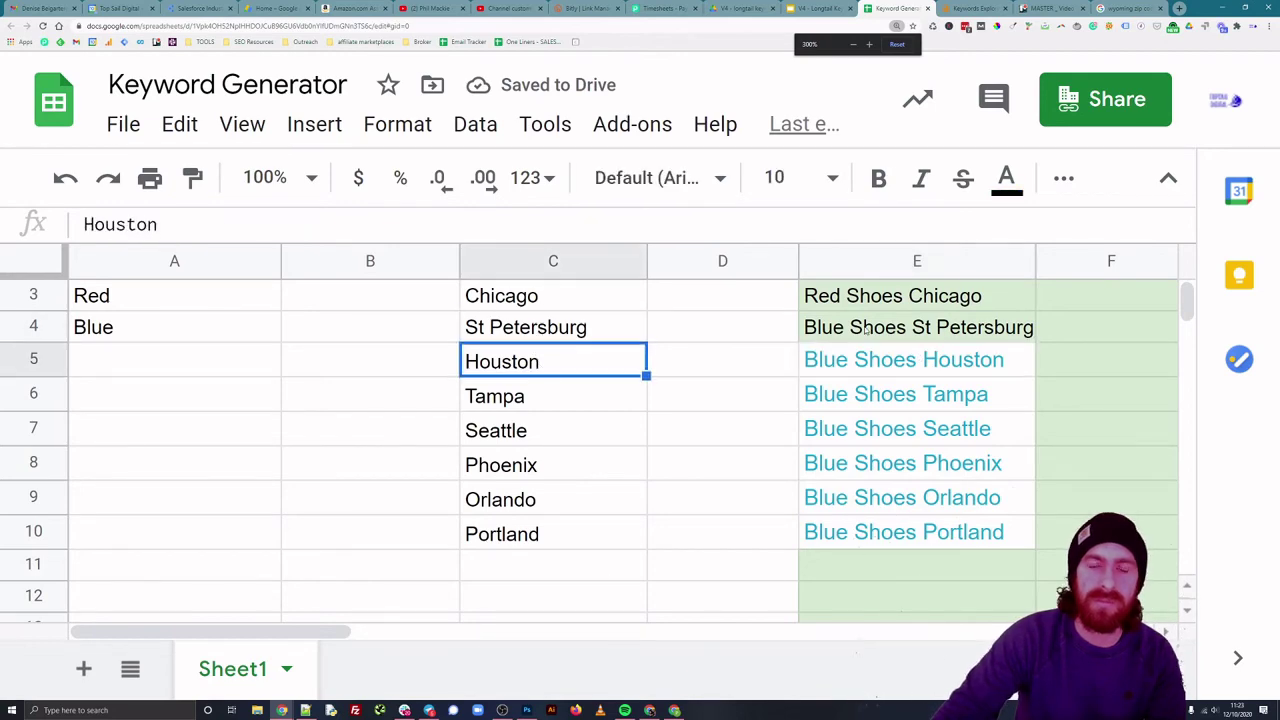
click(866, 329)
click(193, 178)
mouse_move(900, 360)
mouse_down()
mouse_move(872, 453)
mouse_move(868, 532)
mouse_up()
click(913, 395)
scroll(901, 345, up, 1)
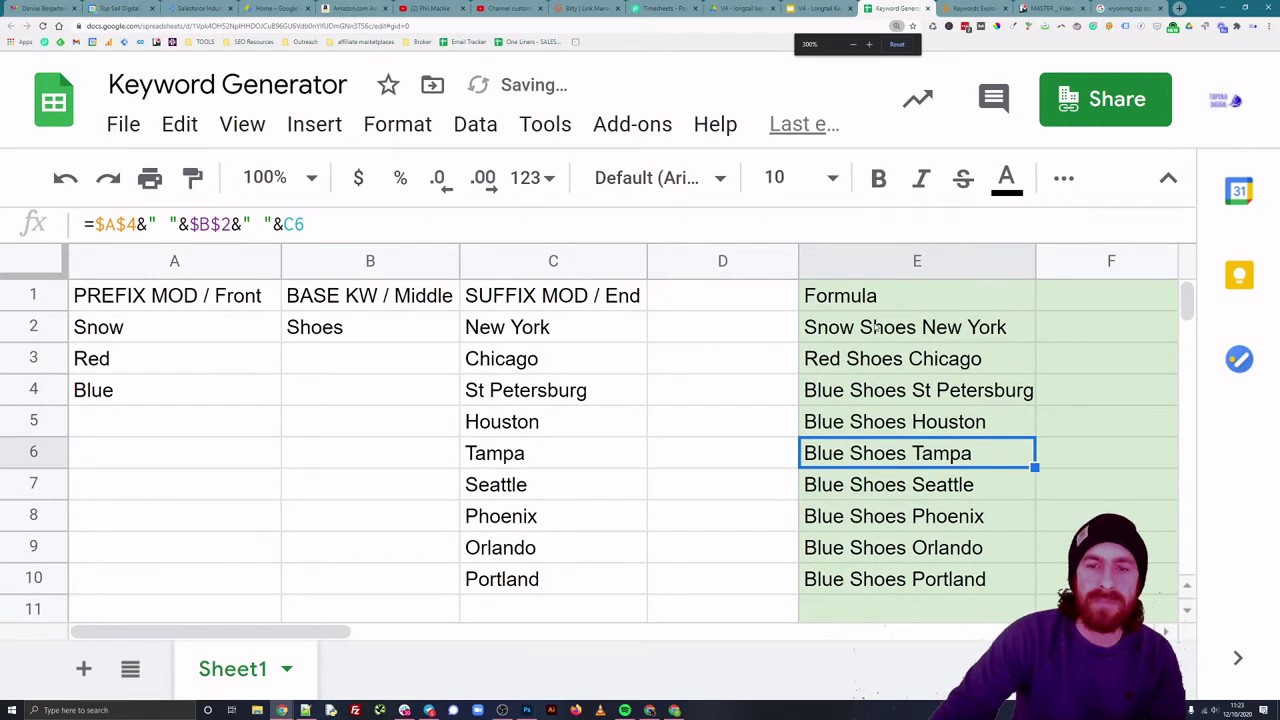
Step: Add the city suffixes Las Vegas and Sacramento in cells C11 and C12
click(874, 327)
scroll(583, 449, down, 2)
click(562, 388)
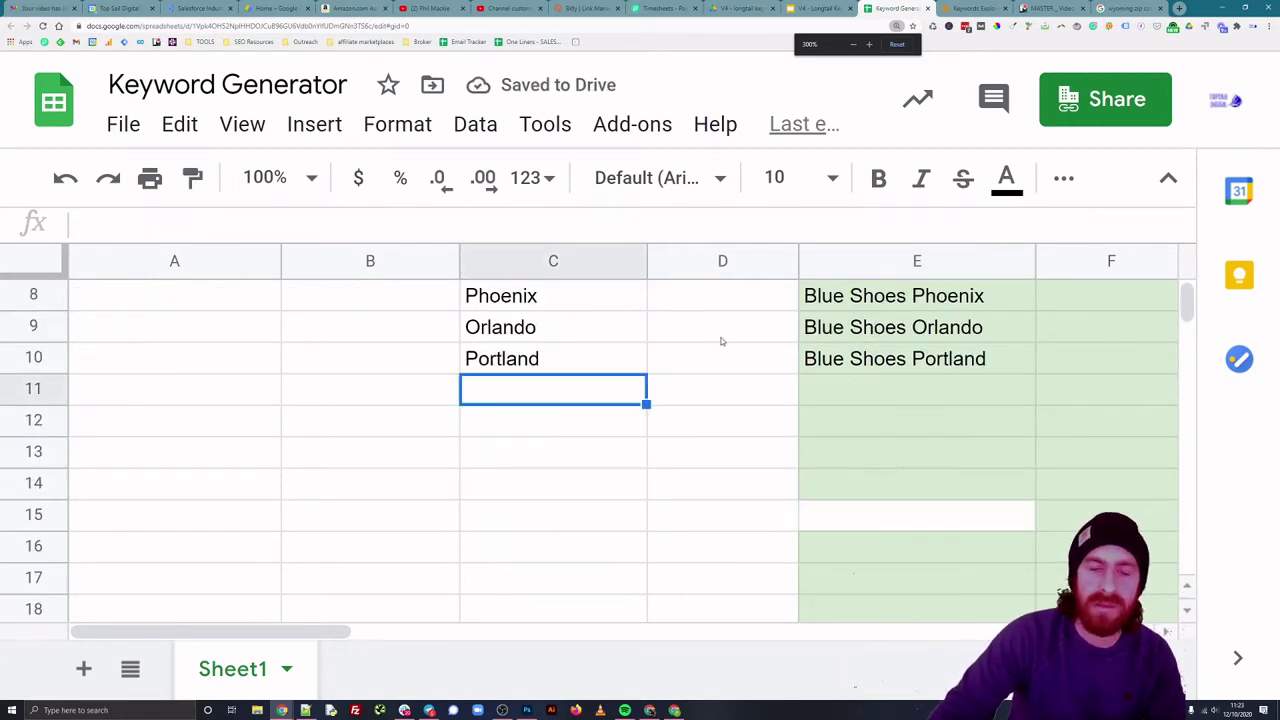
text(L)
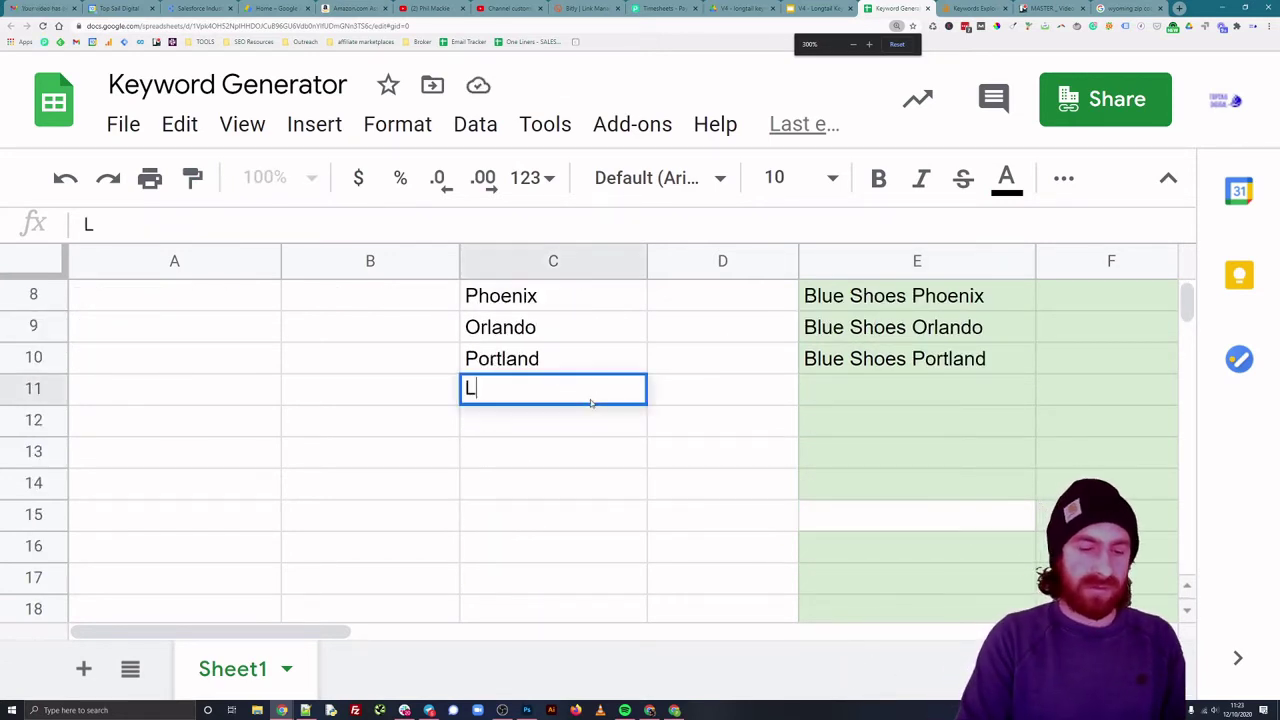
text(as Vega)
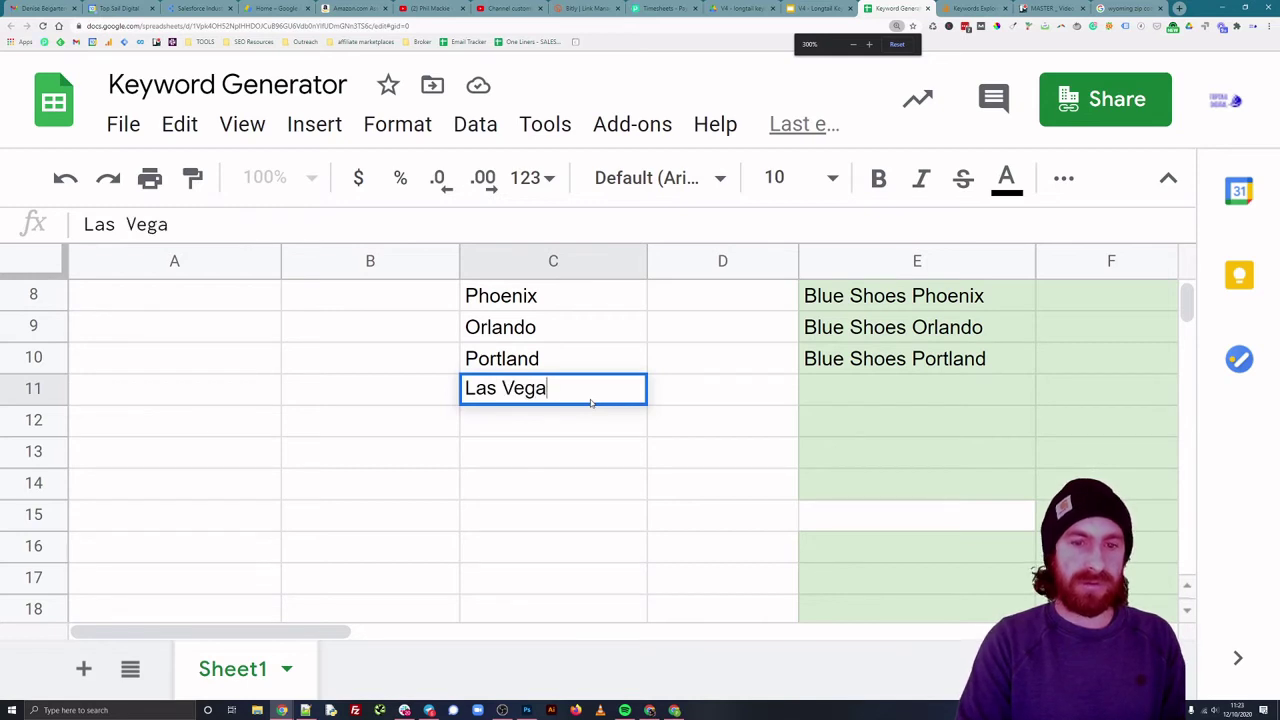
text(s)
key(Return)
text(Sa)
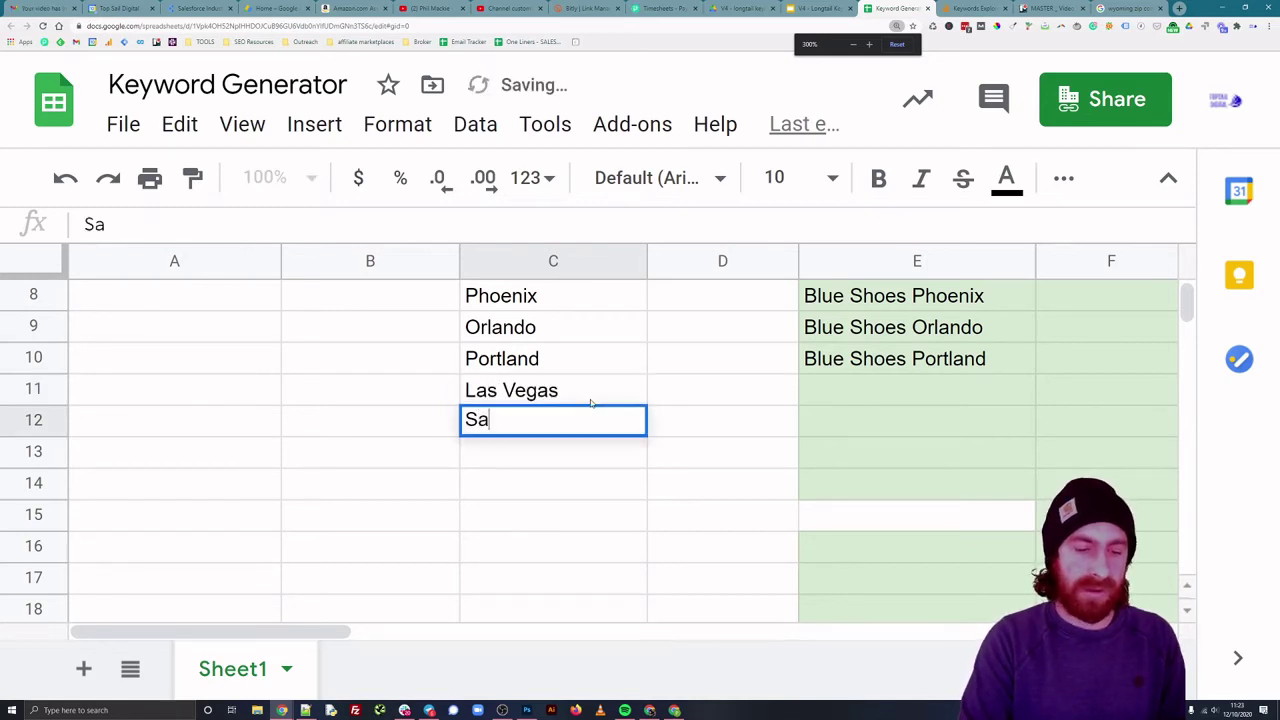
text(cramento)
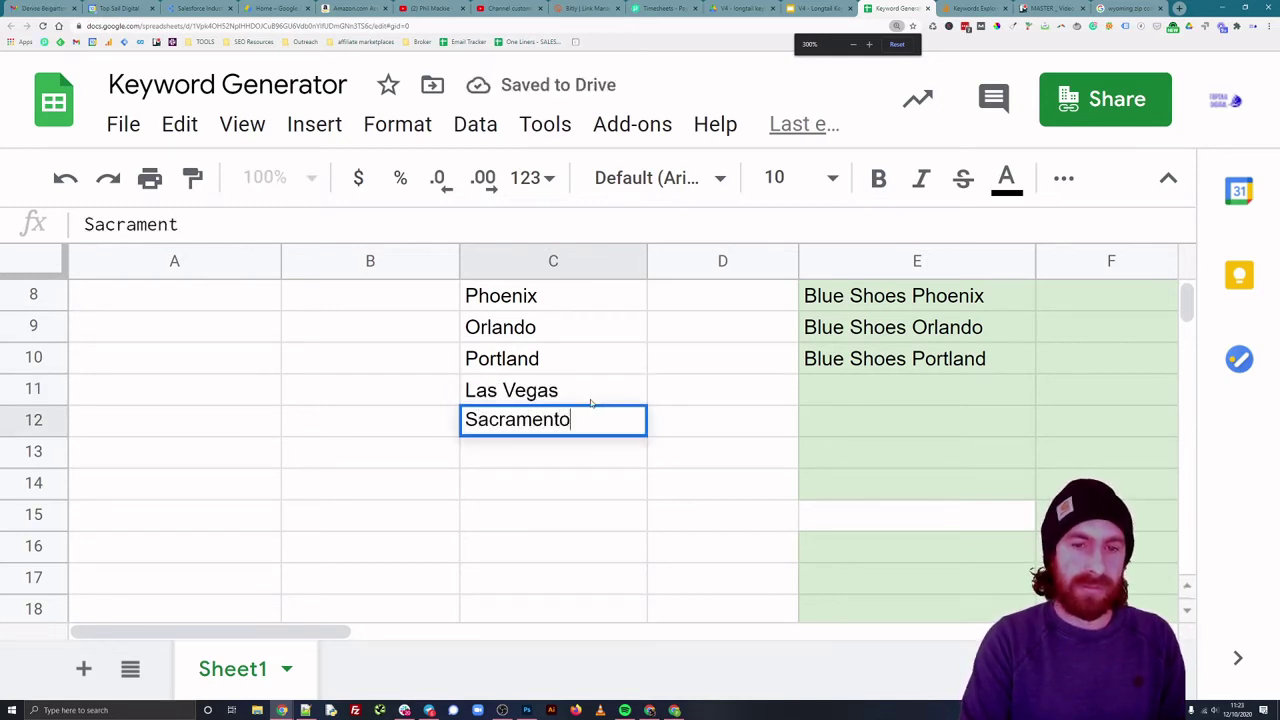
key(Return)
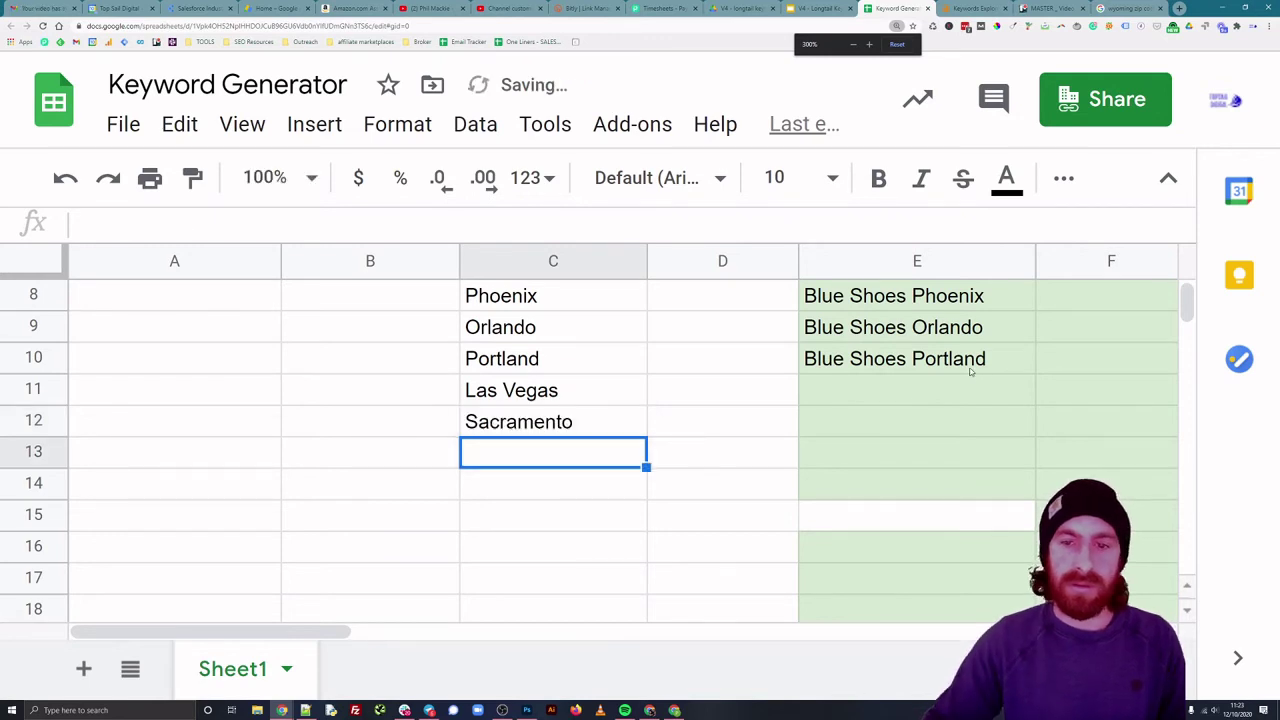
Step: Copy the keyword formula from E10 into cells E11 and E12
click(963, 362)
key(ctrl+c)
click(914, 391)
key(ctrl+v)
click(921, 416)
key(ctrl+v)
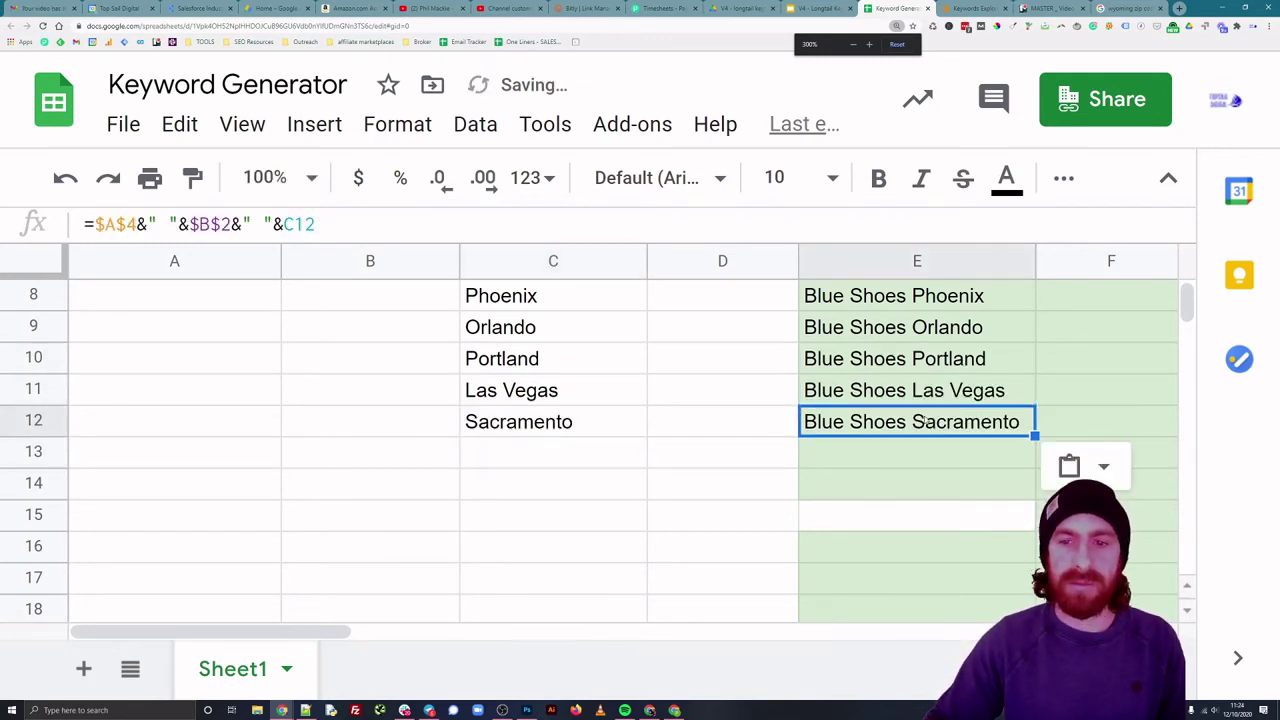
Step: Copy the generated keywords from E2 downward and paste them as values only into the Values column, starting at I2
scroll(921, 416, up, 3)
drag(921, 327, 988, 414)
key(ctrl+c)
scroll(988, 414, up, 3)
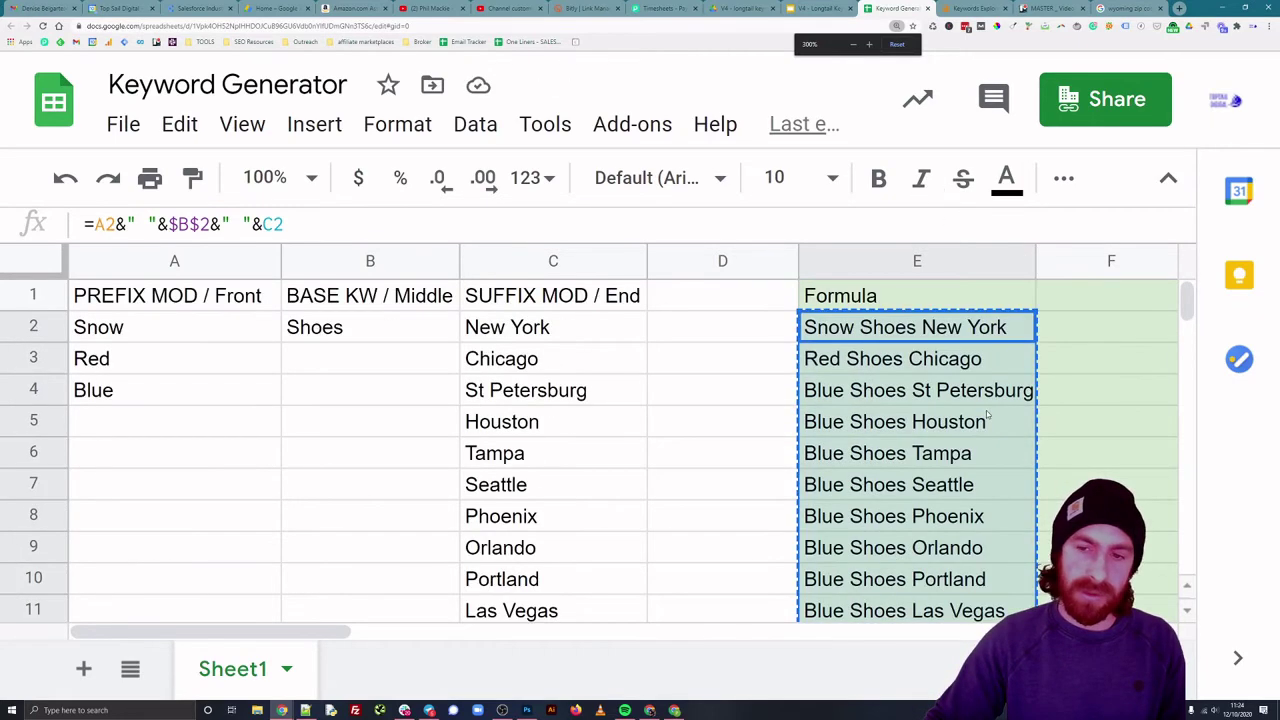
drag(313, 633, 425, 633)
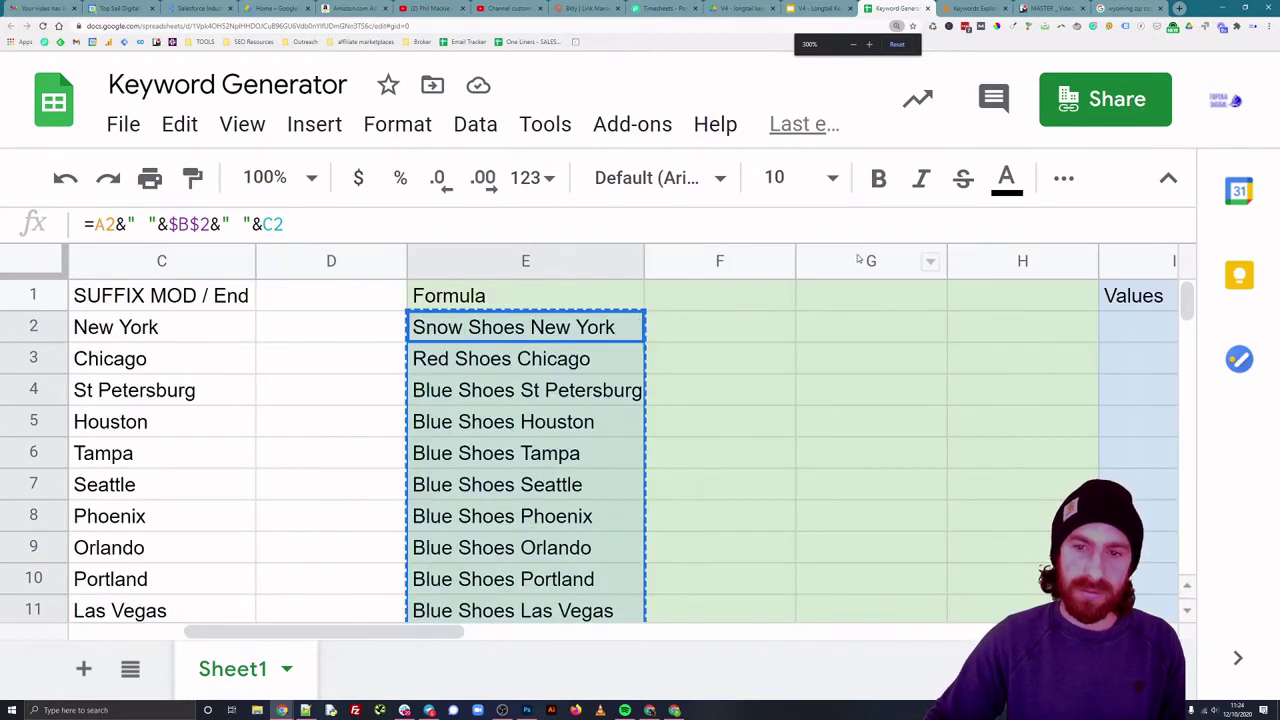
click(1135, 327)
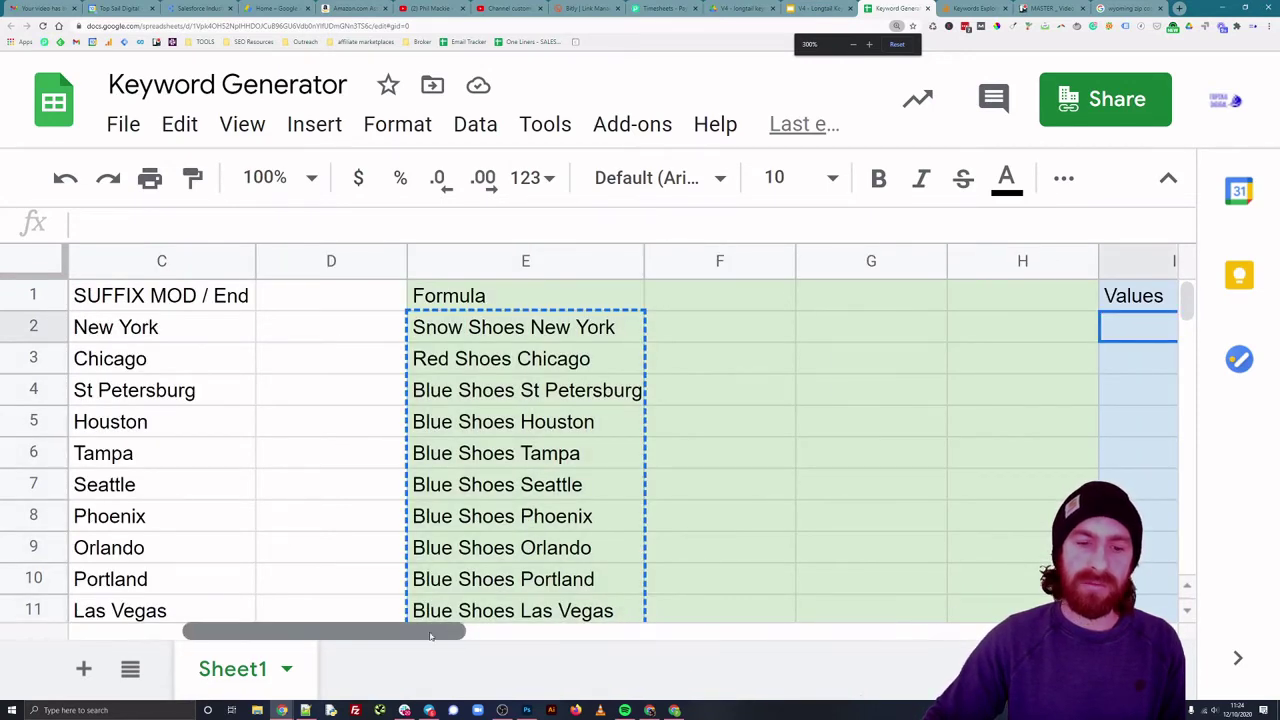
drag(430, 632, 489, 628)
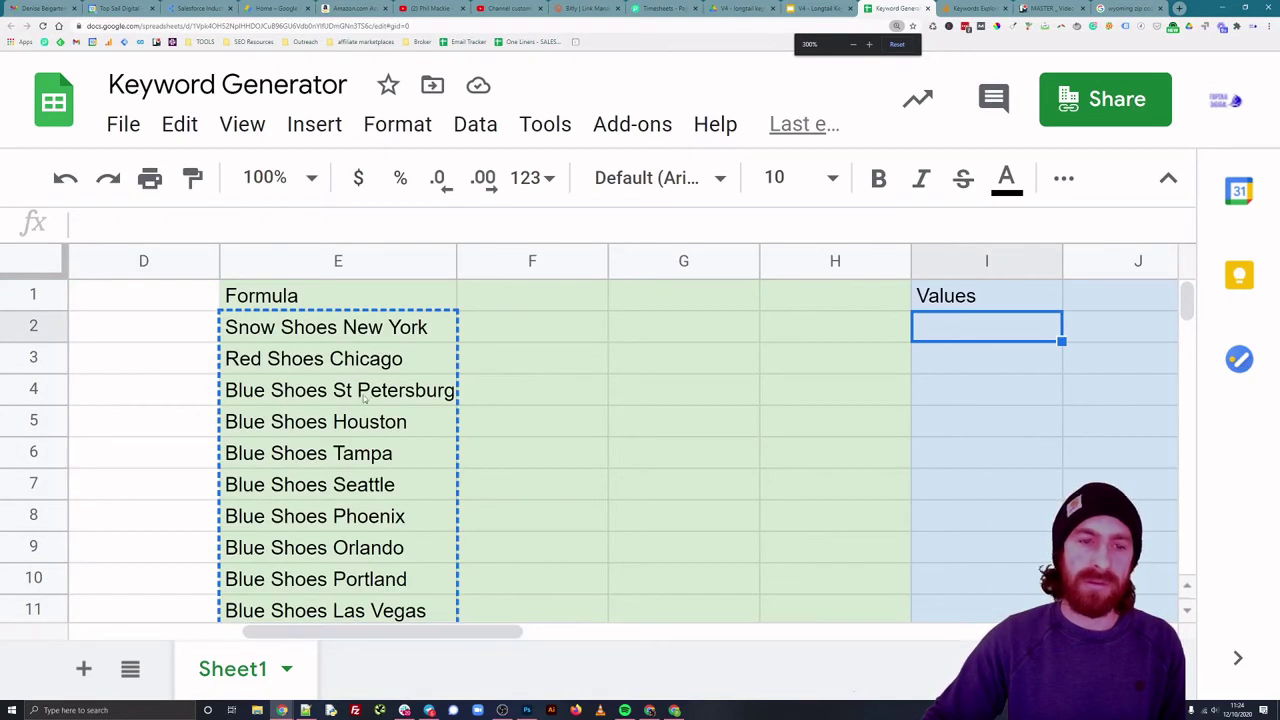
drag(400, 632, 520, 632)
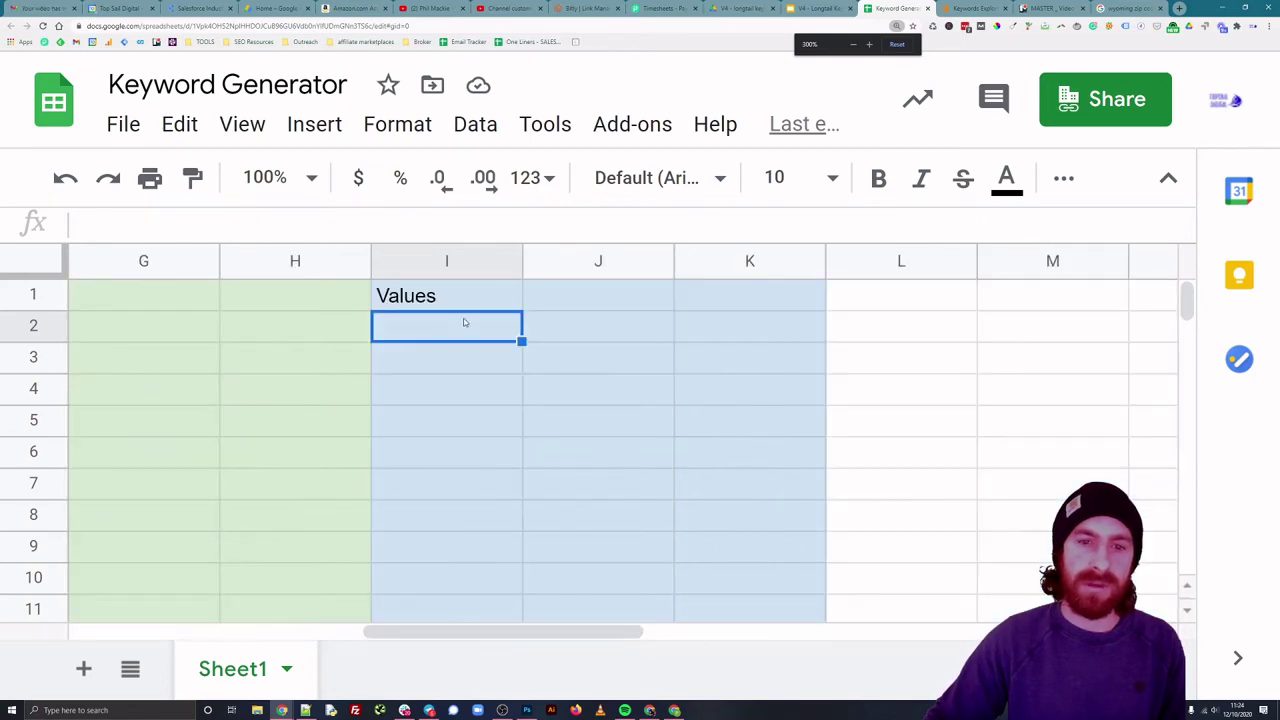
right_click(447, 323)
mouse_move(690, 318)
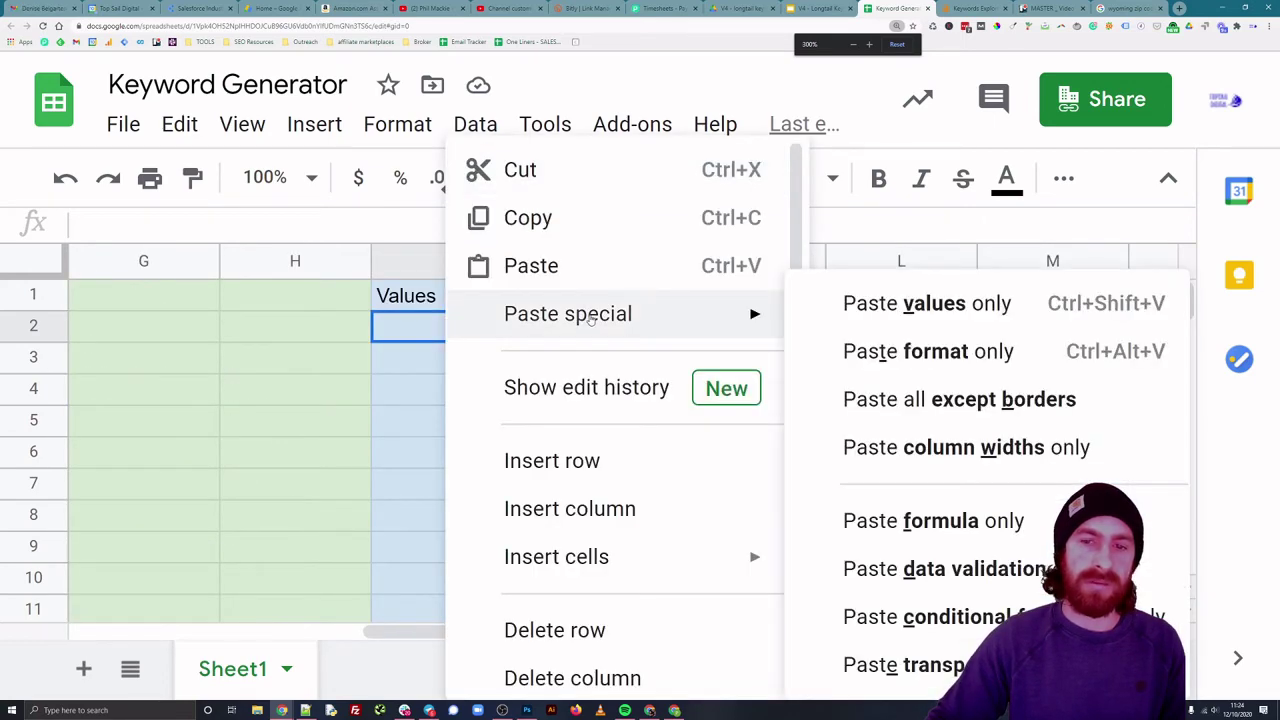
click(940, 304)
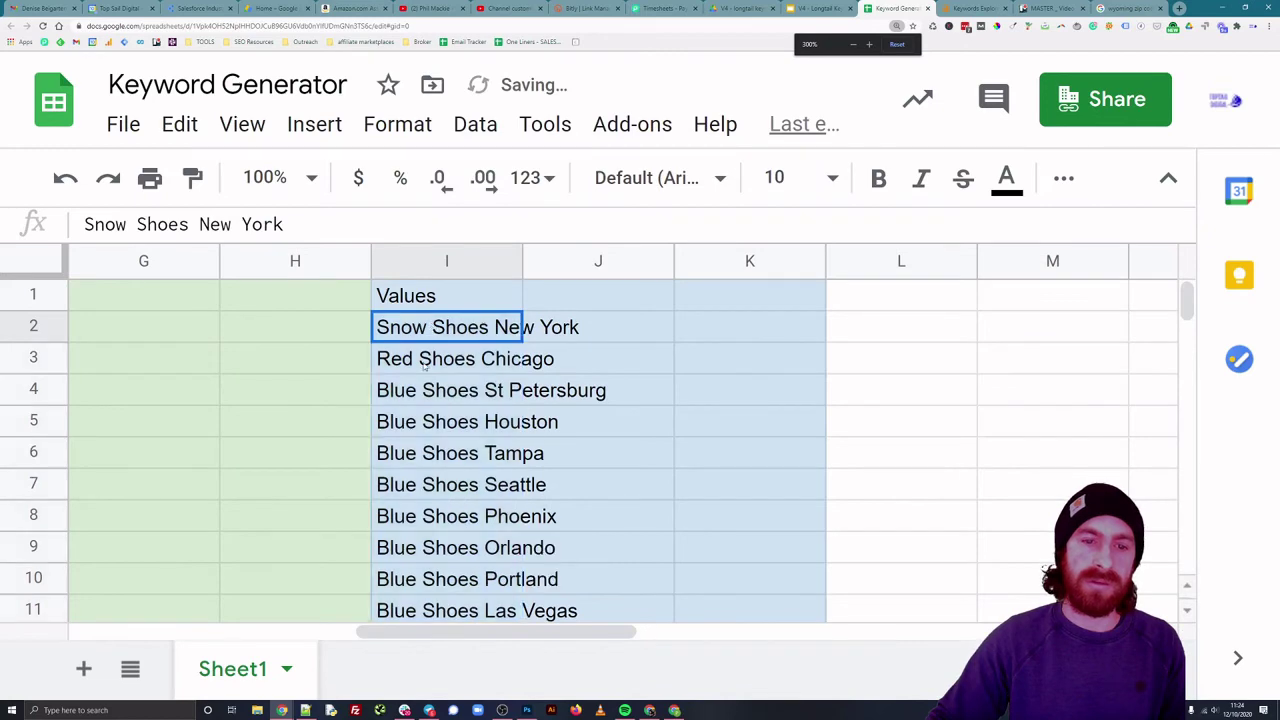
scroll(447, 420, down, 3)
scroll(481, 445, up, 2)
scroll(481, 446, up, 2)
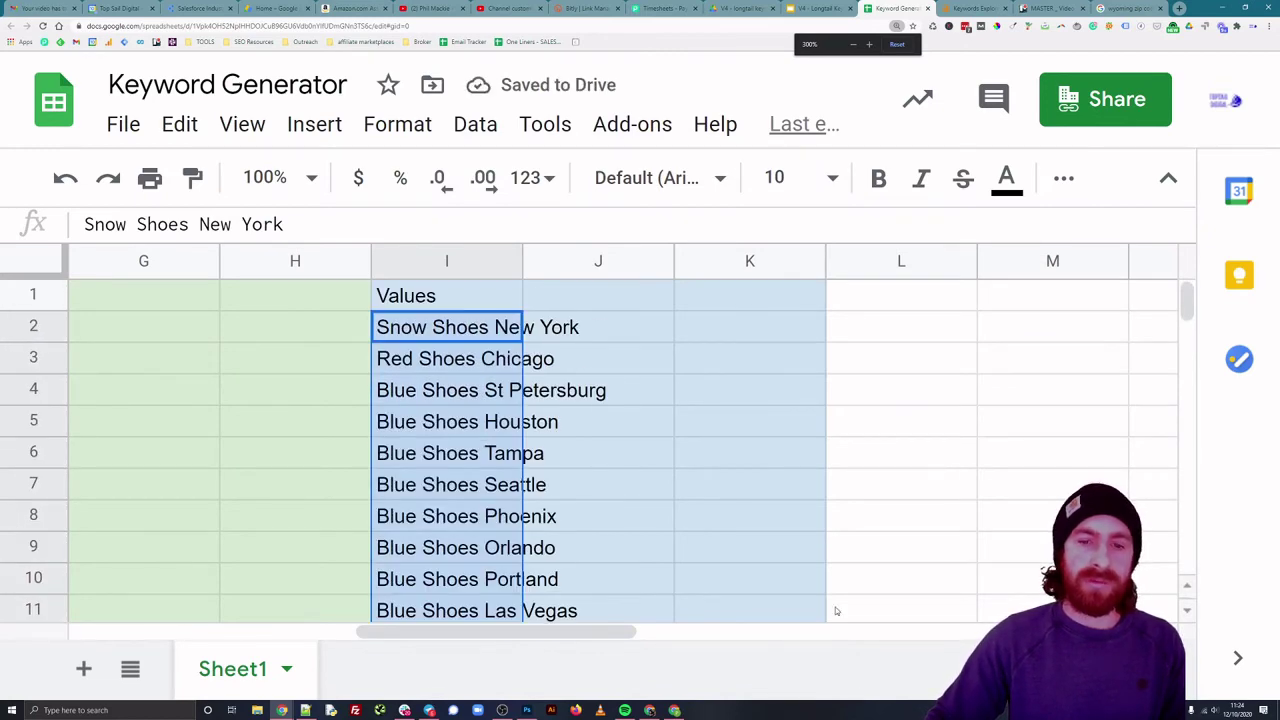
Step: Copy the prefix Red from cell A3 into cells A2 and A4, replacing Snow and Blue
drag(575, 632, 288, 626)
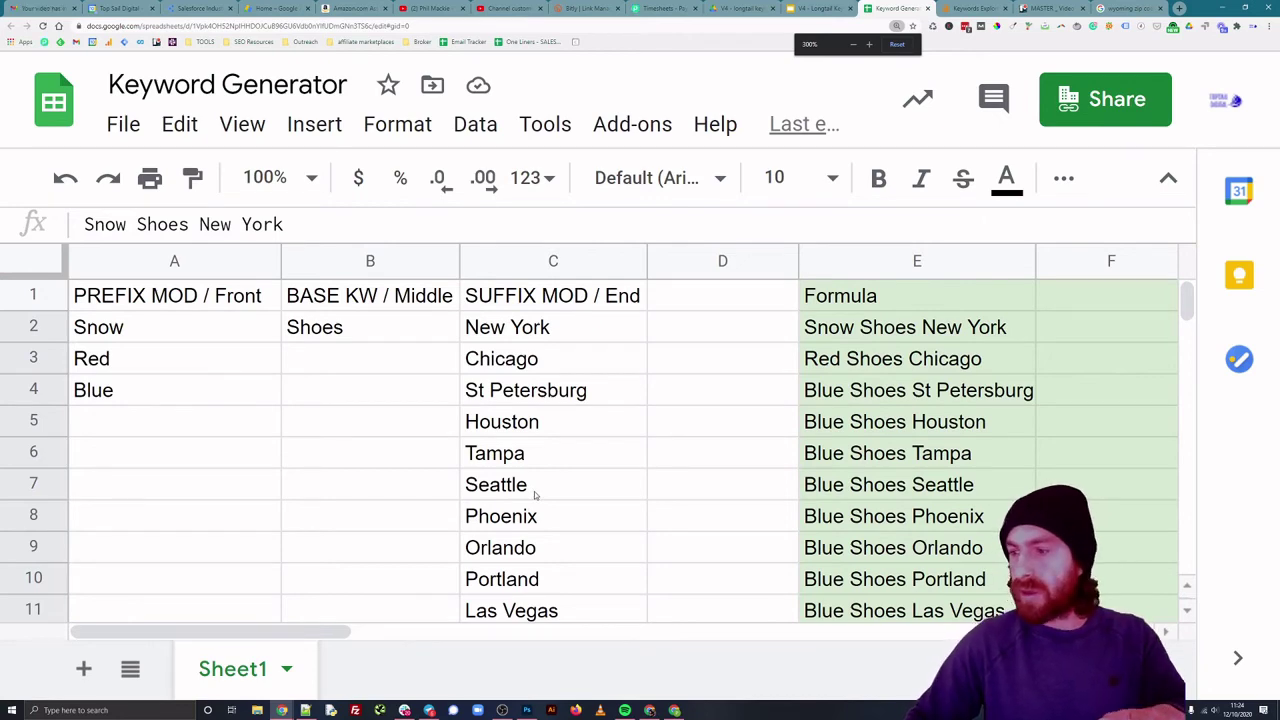
scroll(544, 457, down, 2)
scroll(544, 457, up, 2)
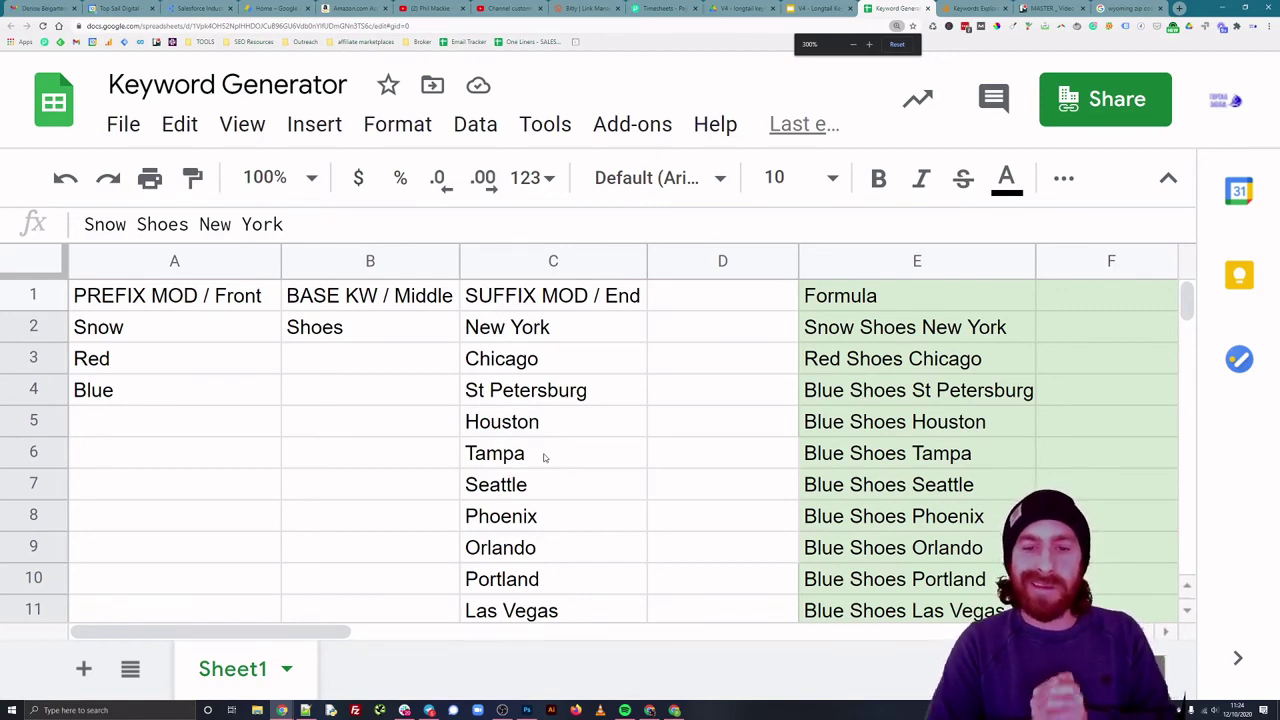
drag(342, 635, 250, 635)
click(153, 363)
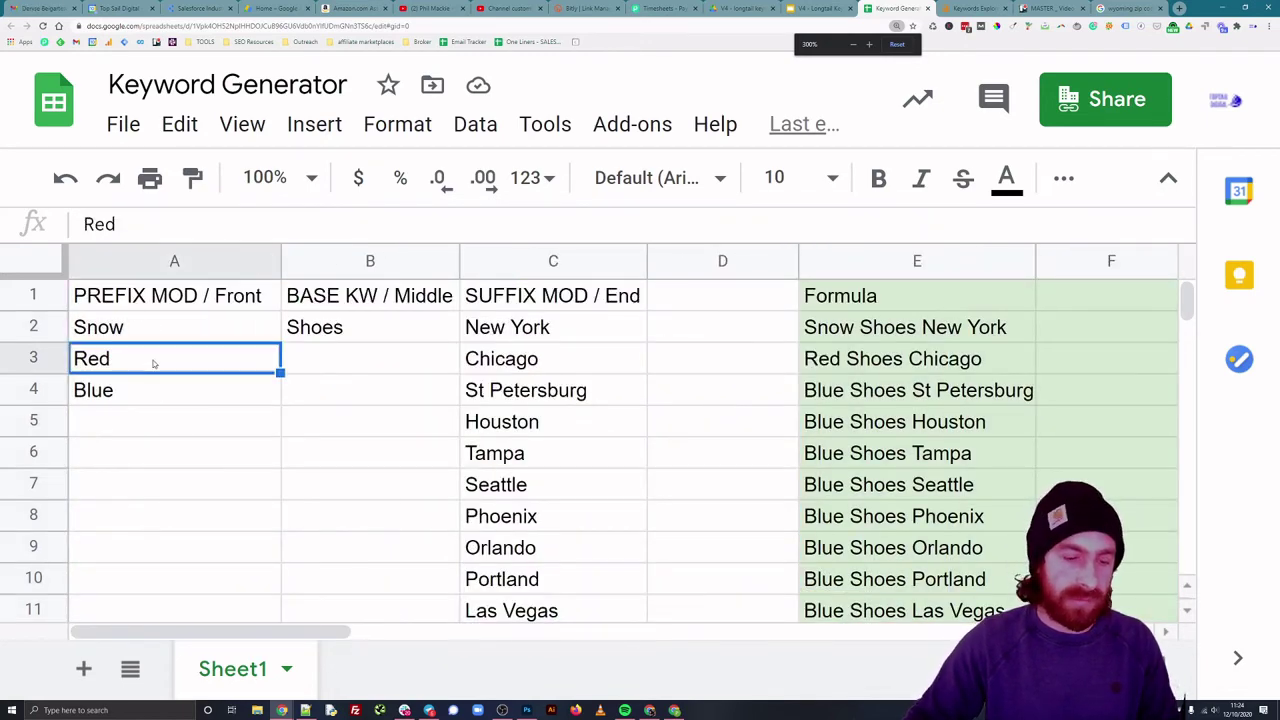
key(ctrl+c)
click(187, 330)
key(ctrl+v)
click(161, 390)
key(ctrl+v)
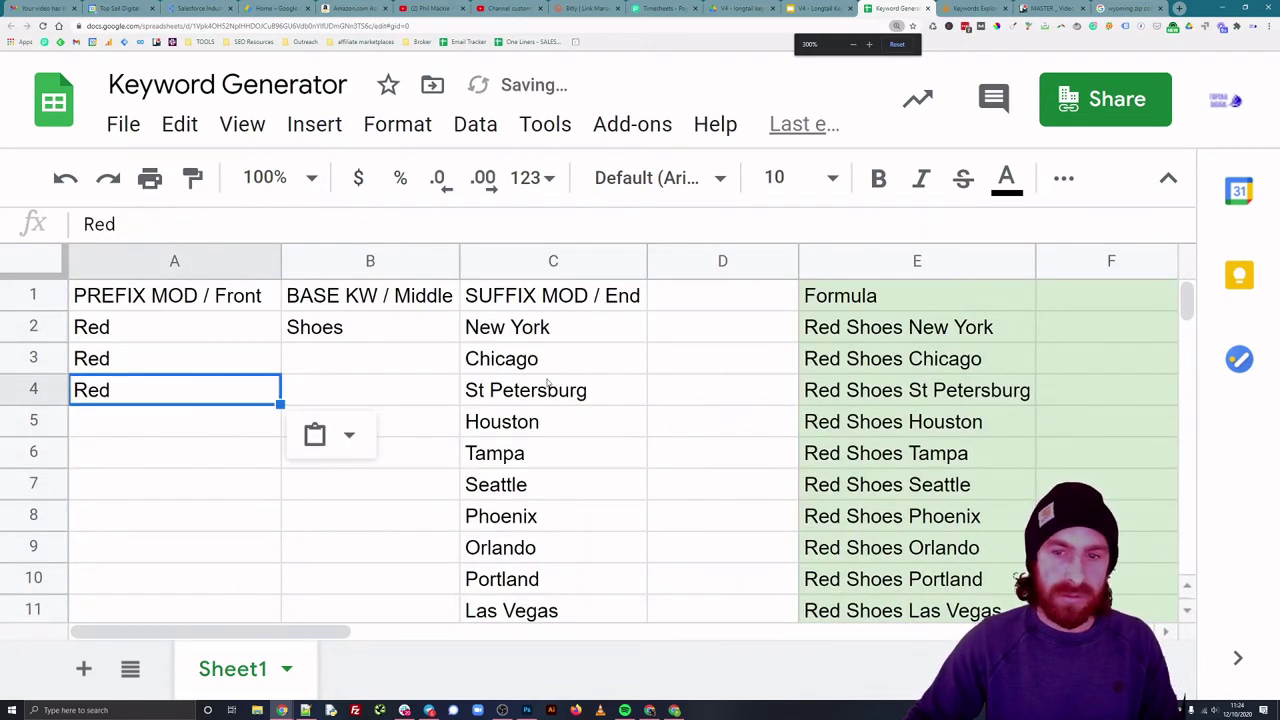
Step: Copy the generated keywords E2 to E12 and paste them as values only into the Values column, starting at I2
scroll(914, 408, down, 3)
scroll(915, 372, up, 3)
drag(915, 327, 910, 453)
key(ctrl+c)
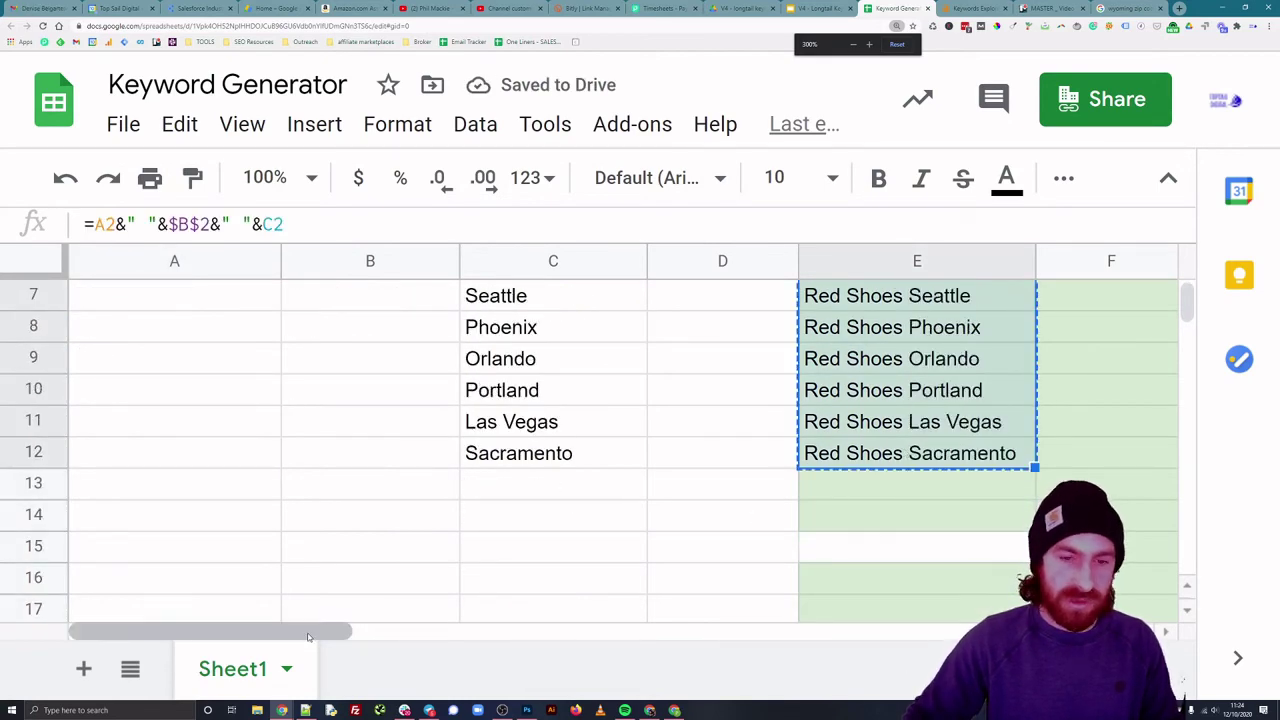
drag(282, 642, 490, 643)
scroll(551, 532, up, 3)
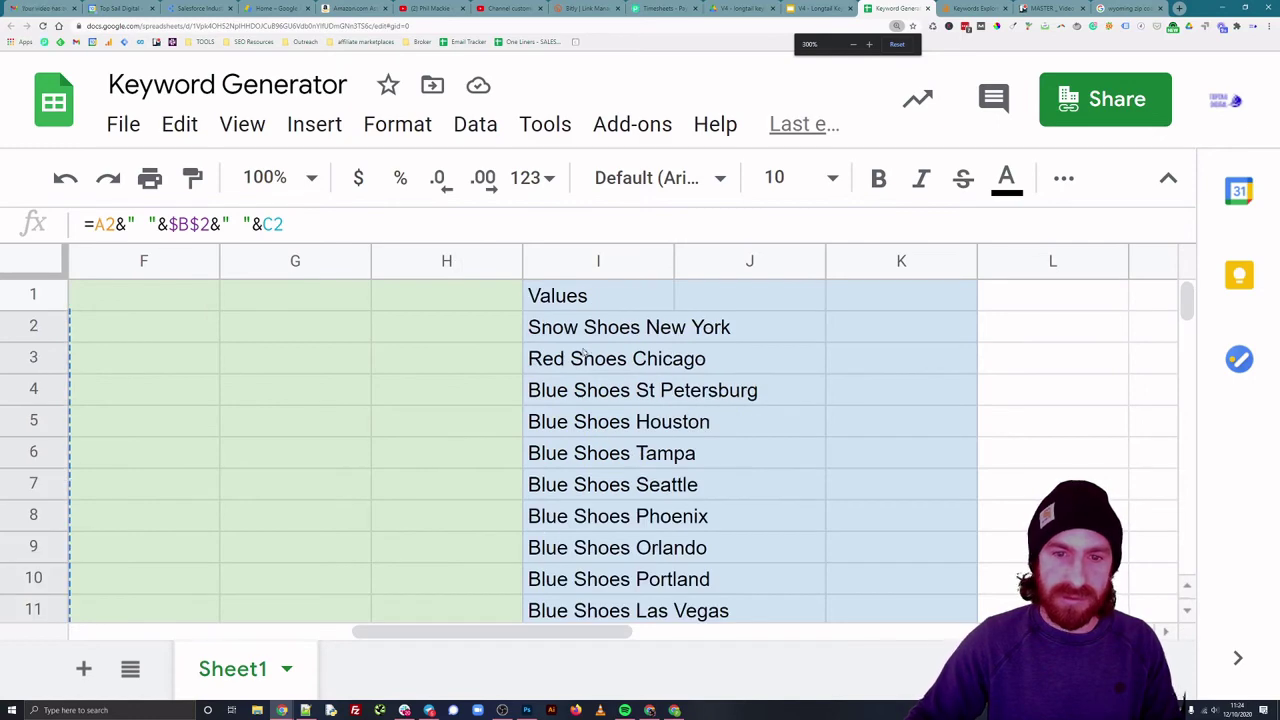
right_click(572, 334)
mouse_move(718, 323)
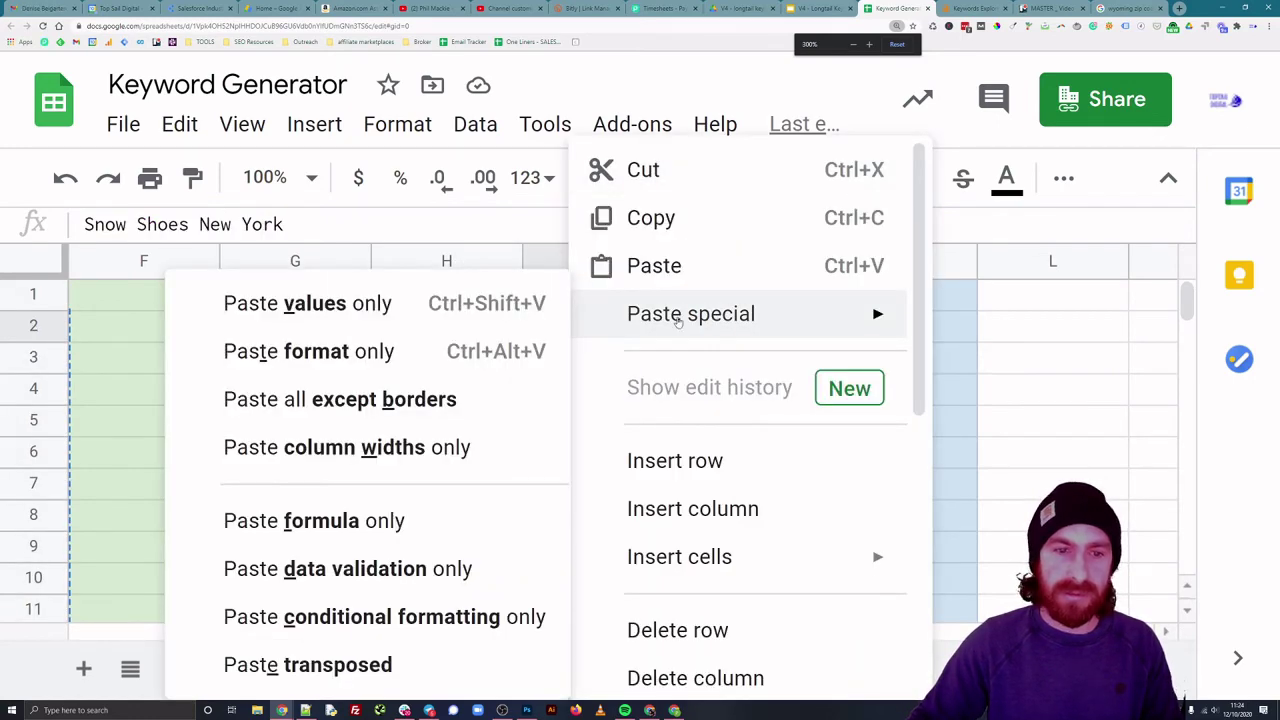
click(382, 308)
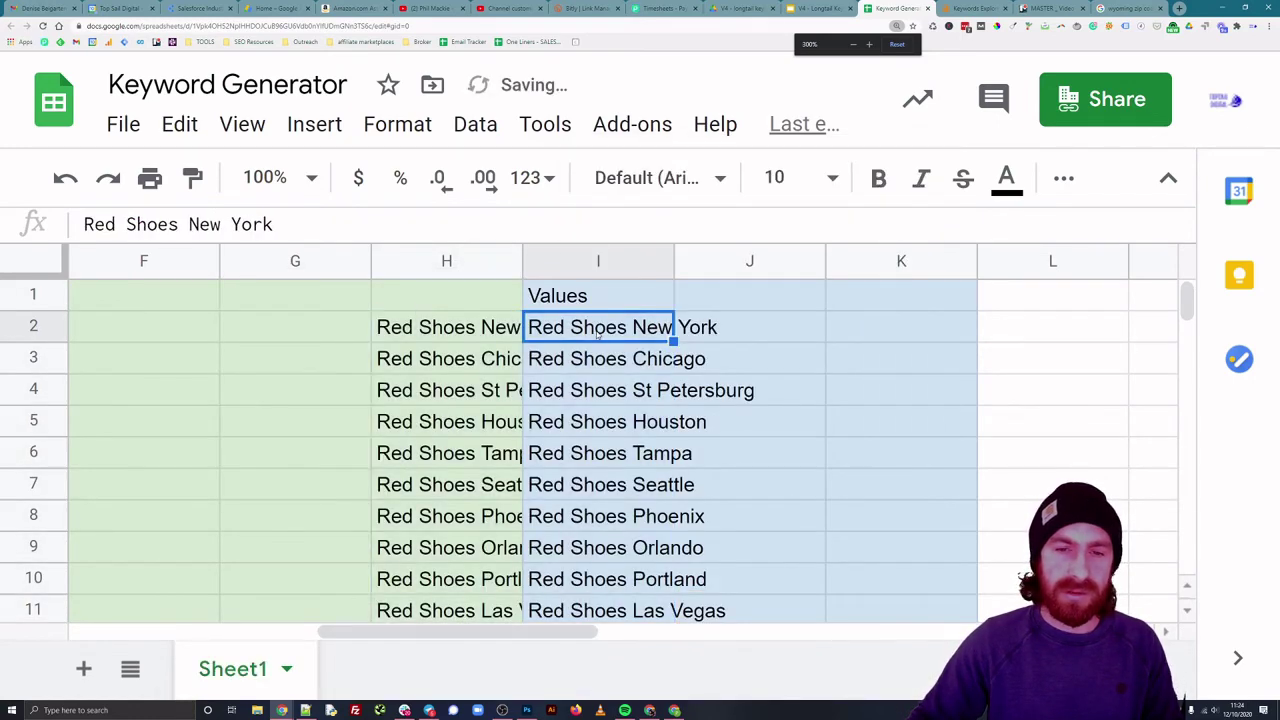
Step: Copy the pasted keyword values, switch to Ahrefs Keywords Explorer and run a new United States Google search on the copied list
scroll(597, 400, down, 5)
scroll(628, 421, up, 2)
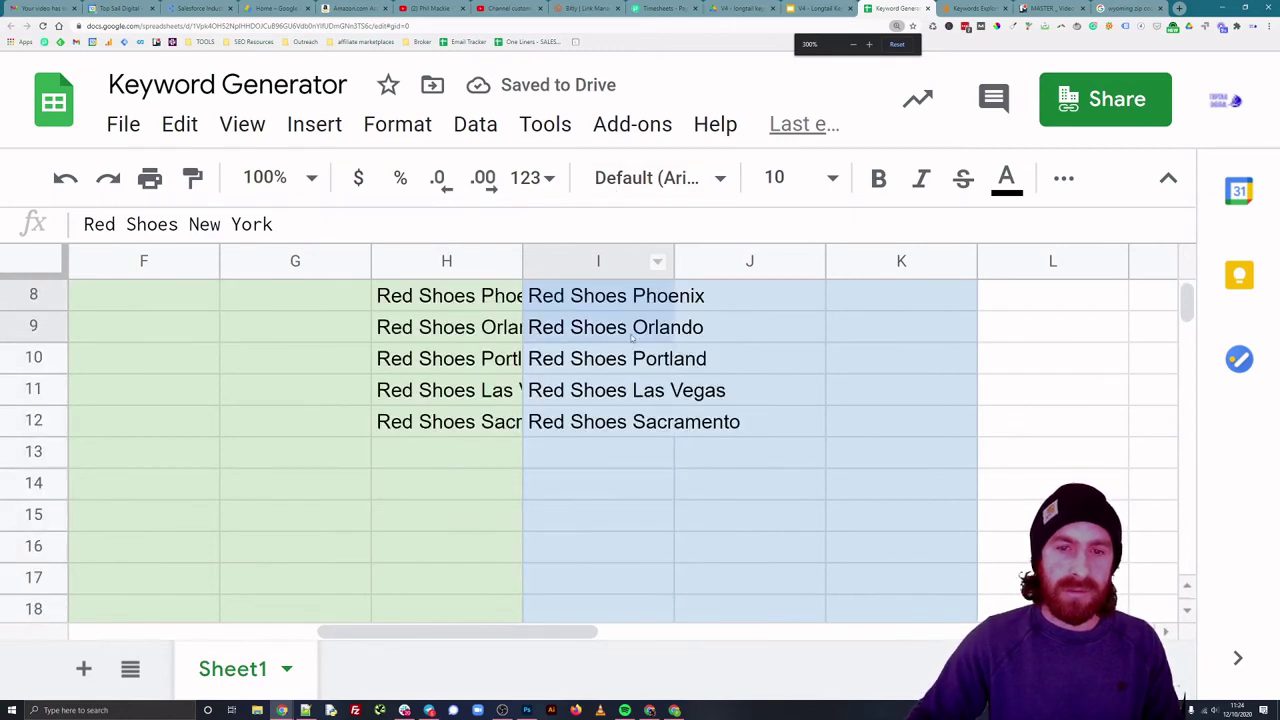
key(ctrl+c)
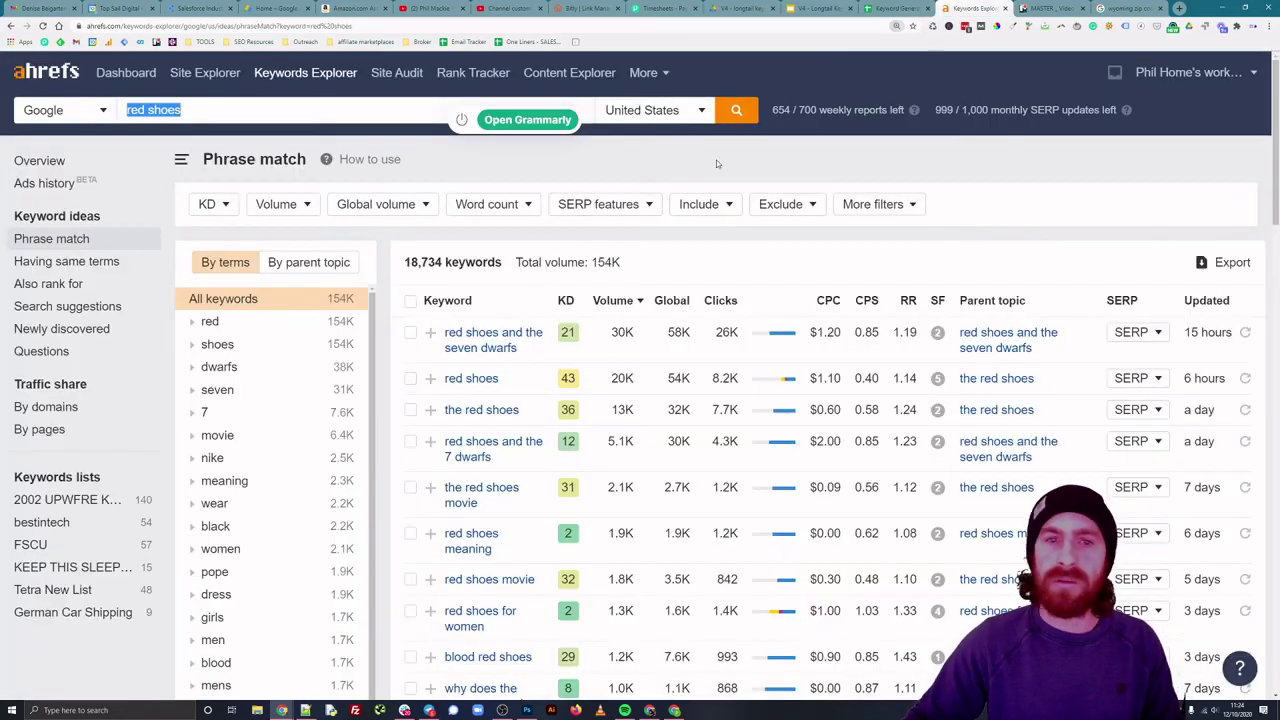
click(970, 8)
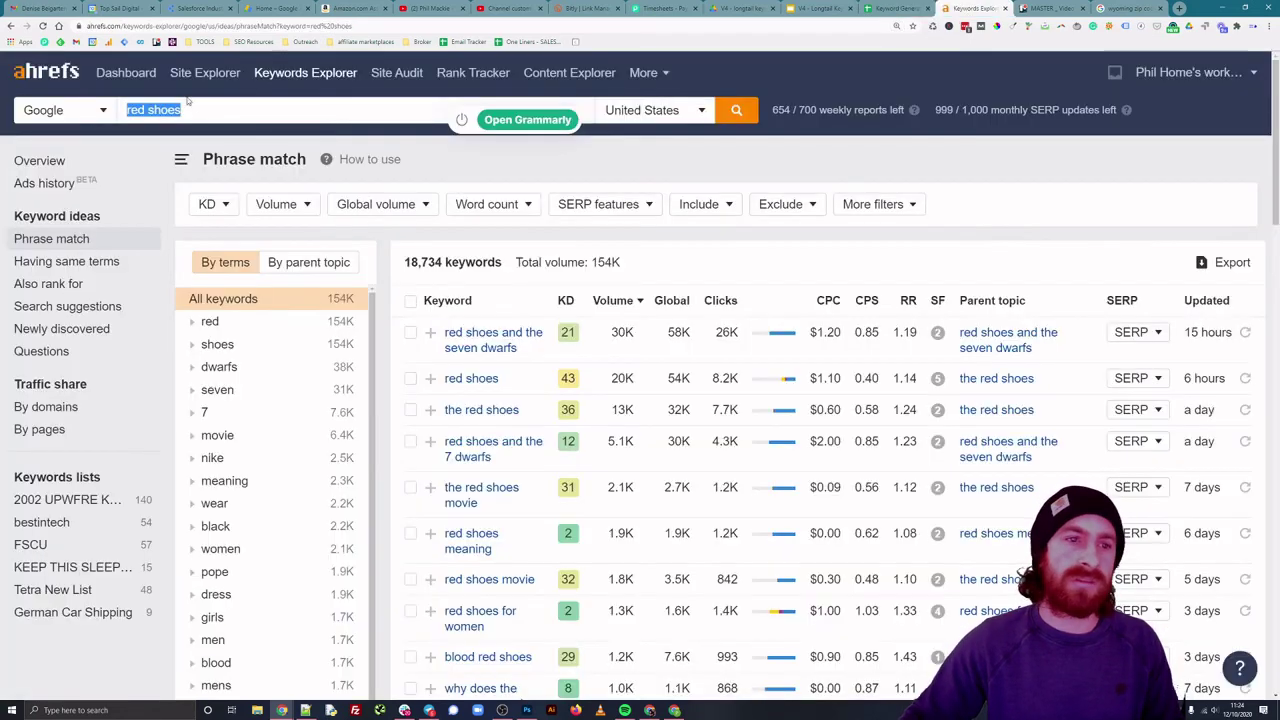
click(298, 76)
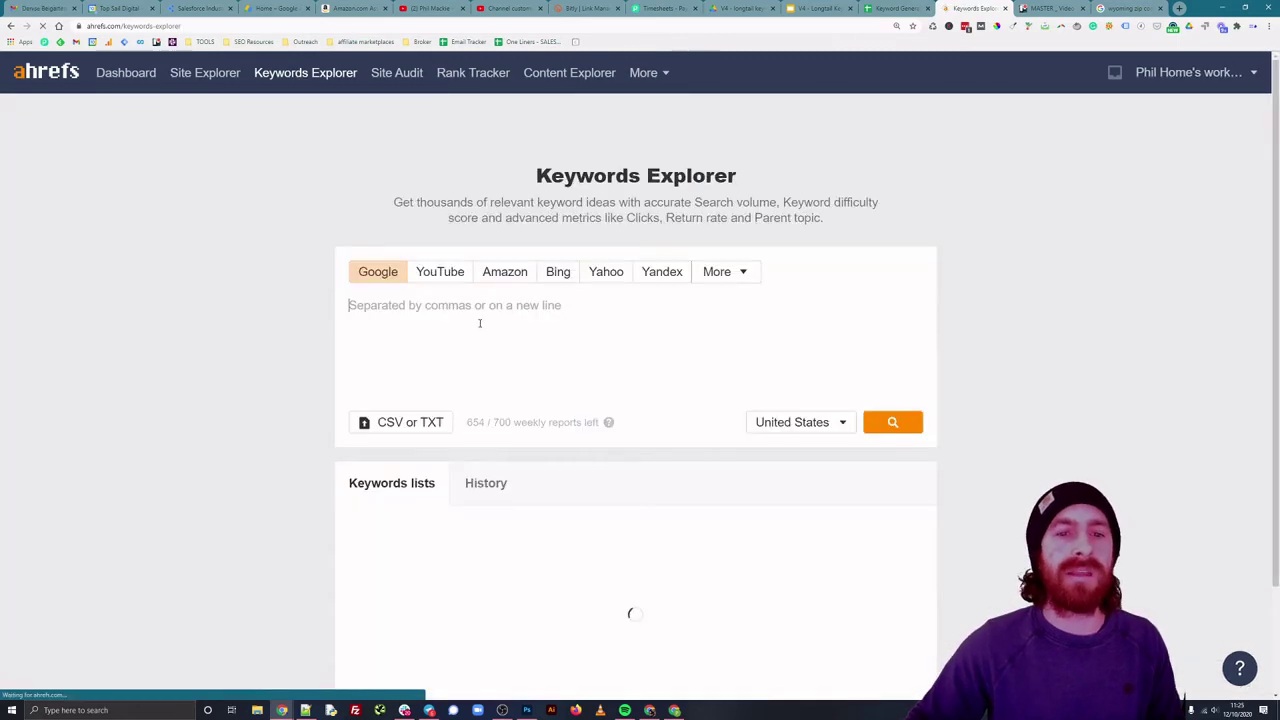
key(ctrl+v)
click(870, 500)
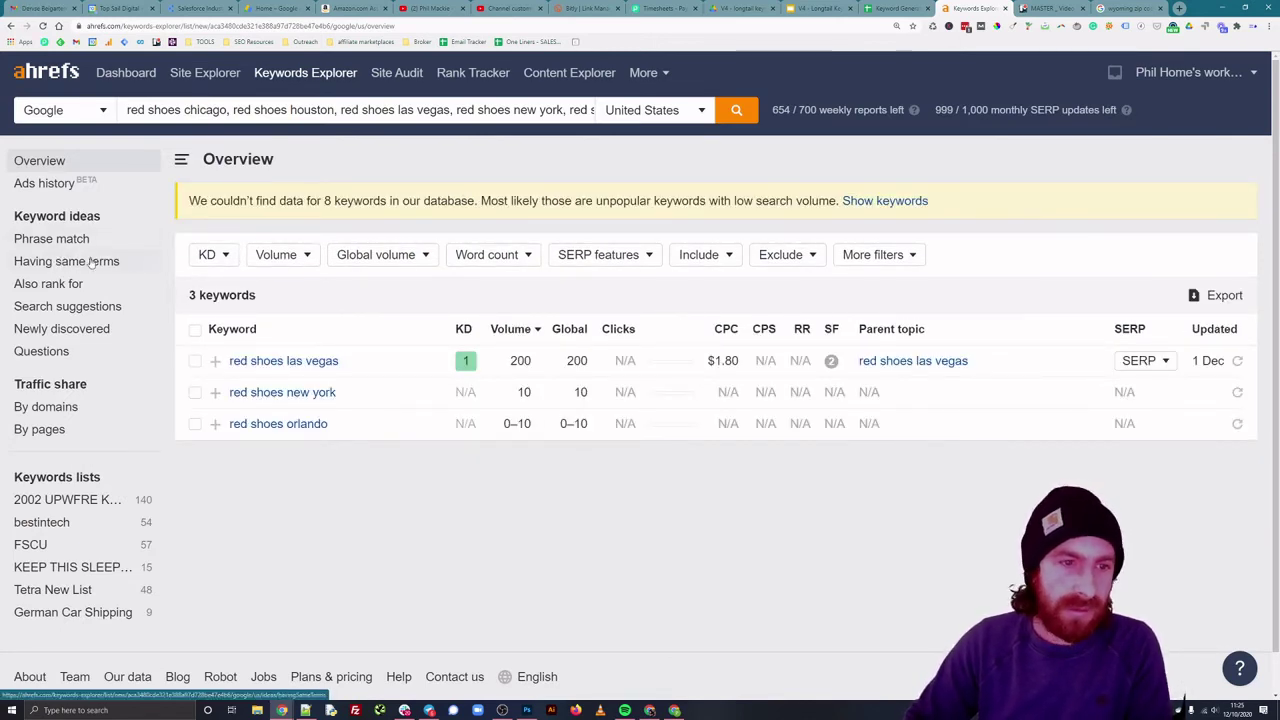
Step: Open the Phrase match ideas for the keyword list and examine the suggested keywords with their difficulty and search volume
click(63, 241)
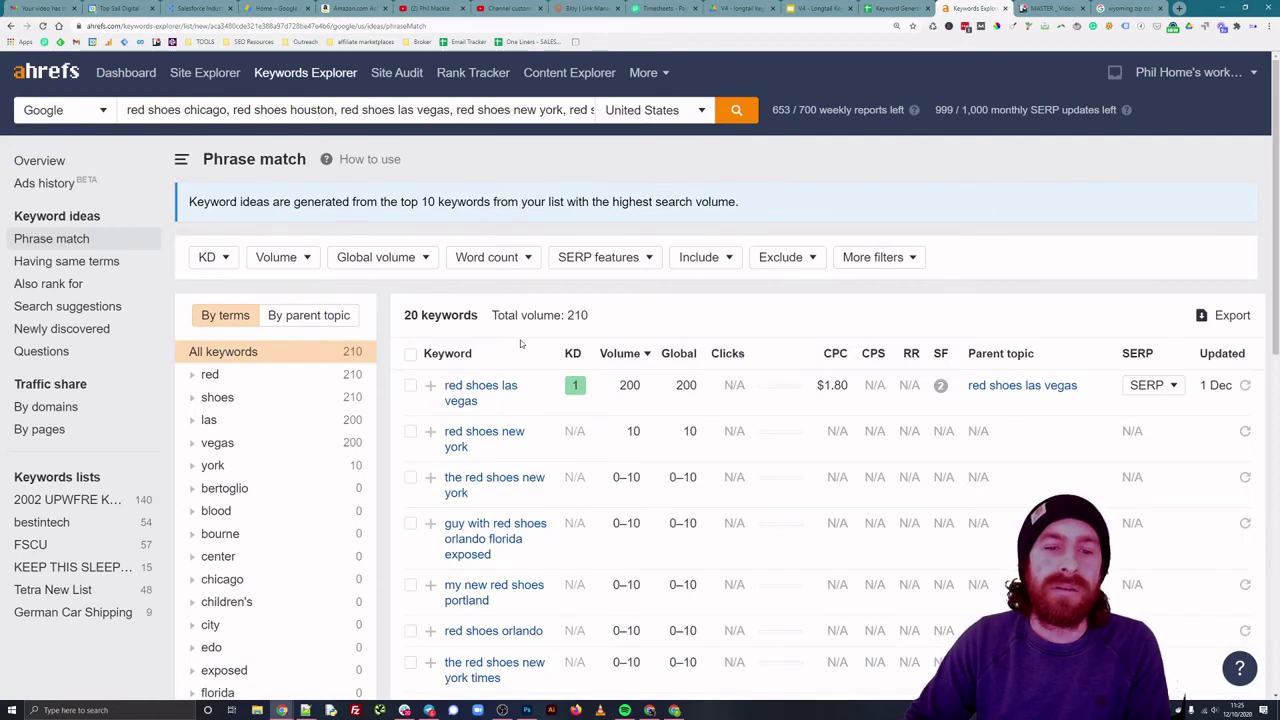
scroll(520, 344, down, 1)
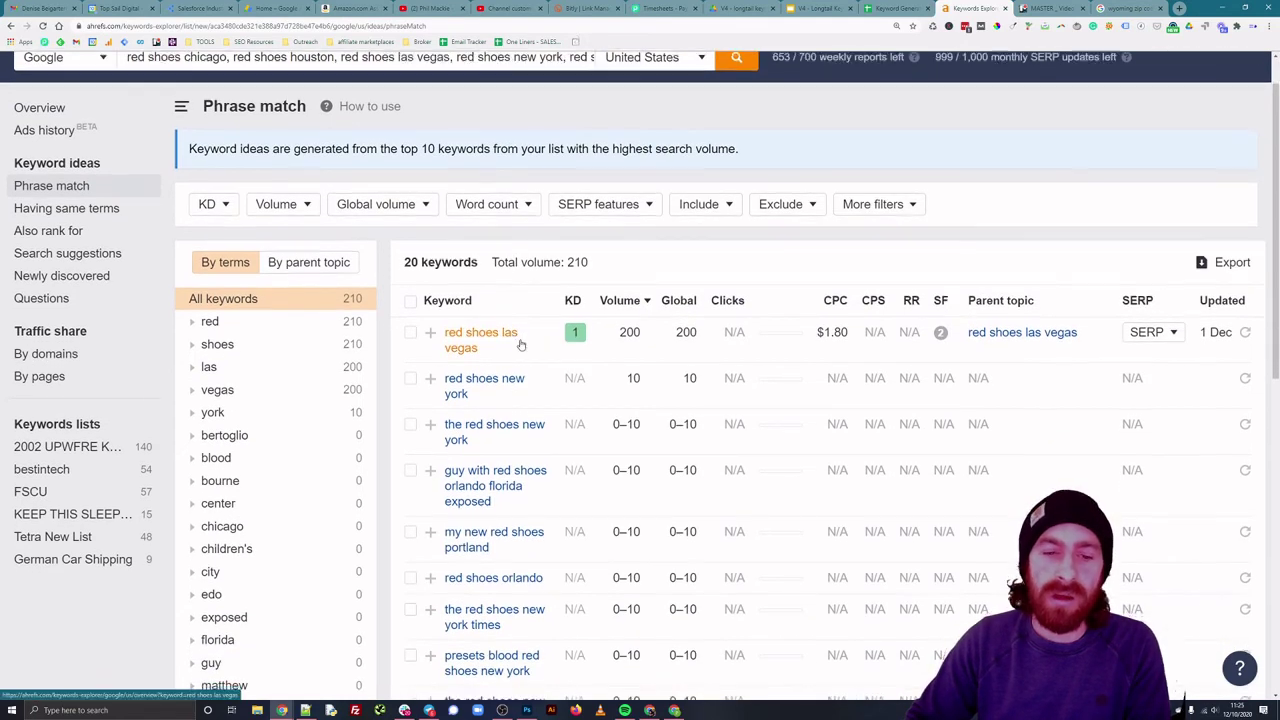
scroll(520, 344, down, 1)
scroll(520, 344, down, 1)
scroll(520, 344, down, 1)
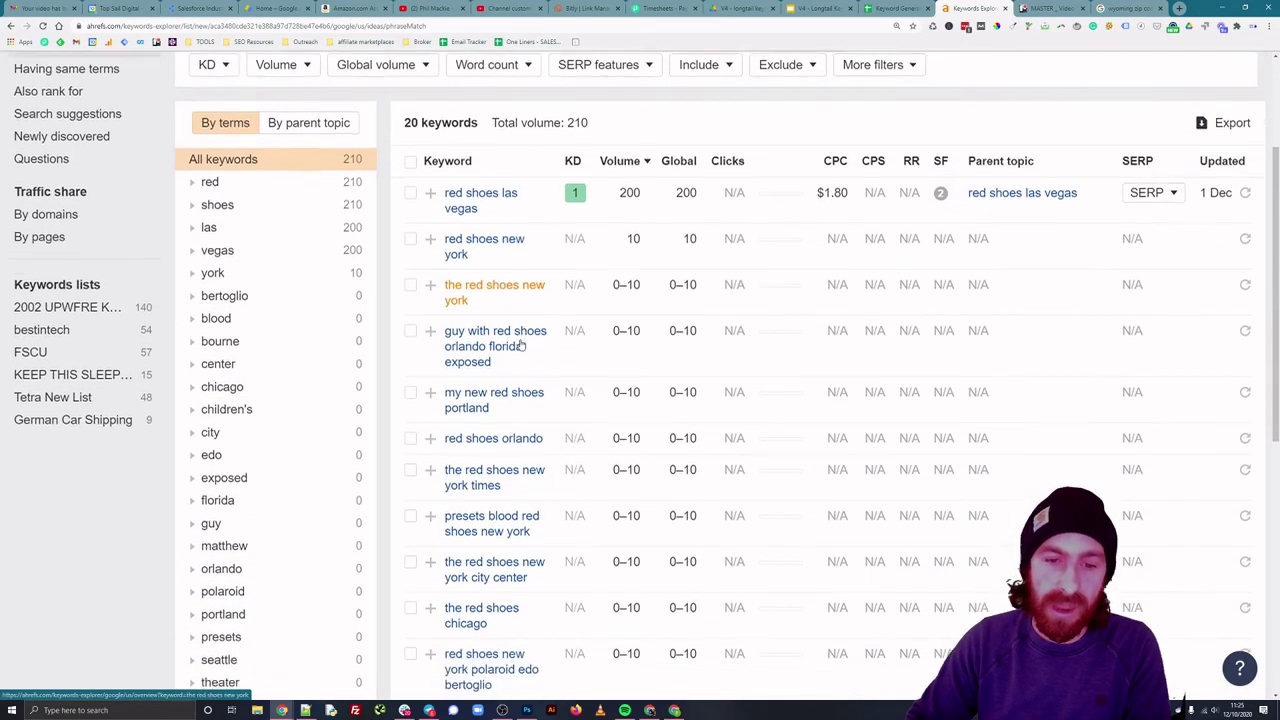
scroll(520, 344, down, 1)
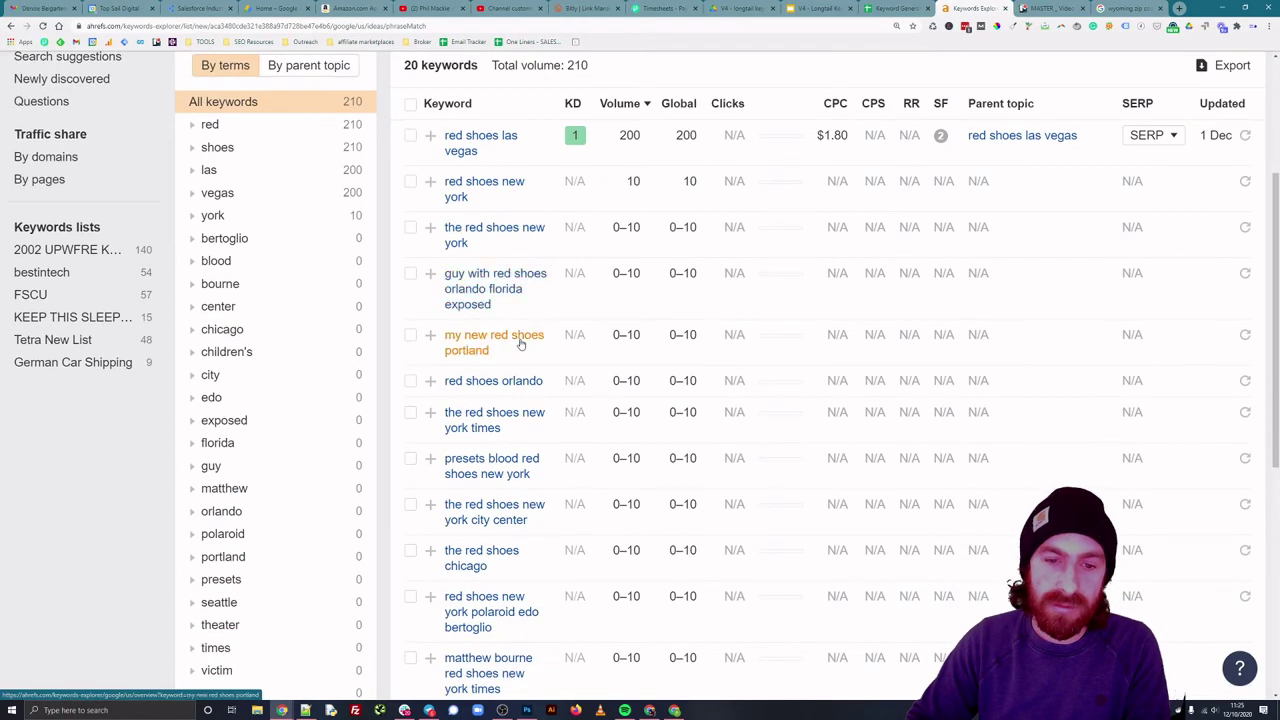
scroll(520, 344, down, 2)
scroll(520, 343, down, 2)
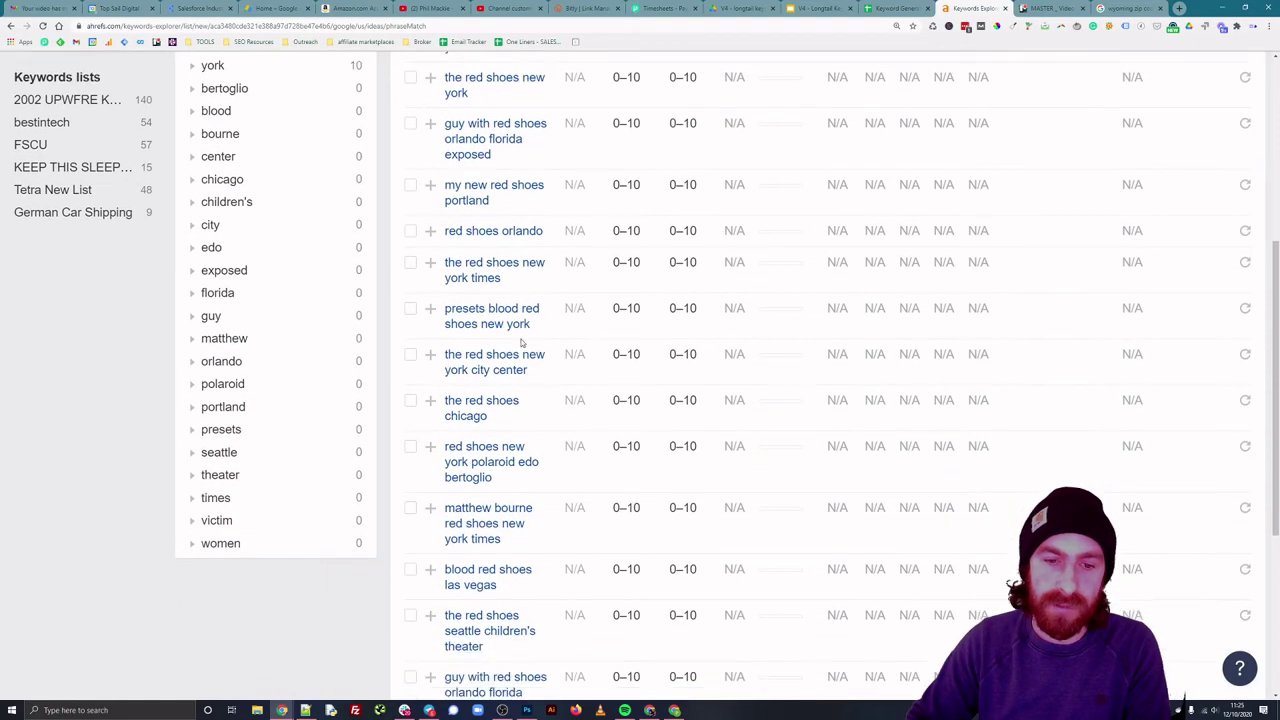
scroll(520, 343, up, 6)
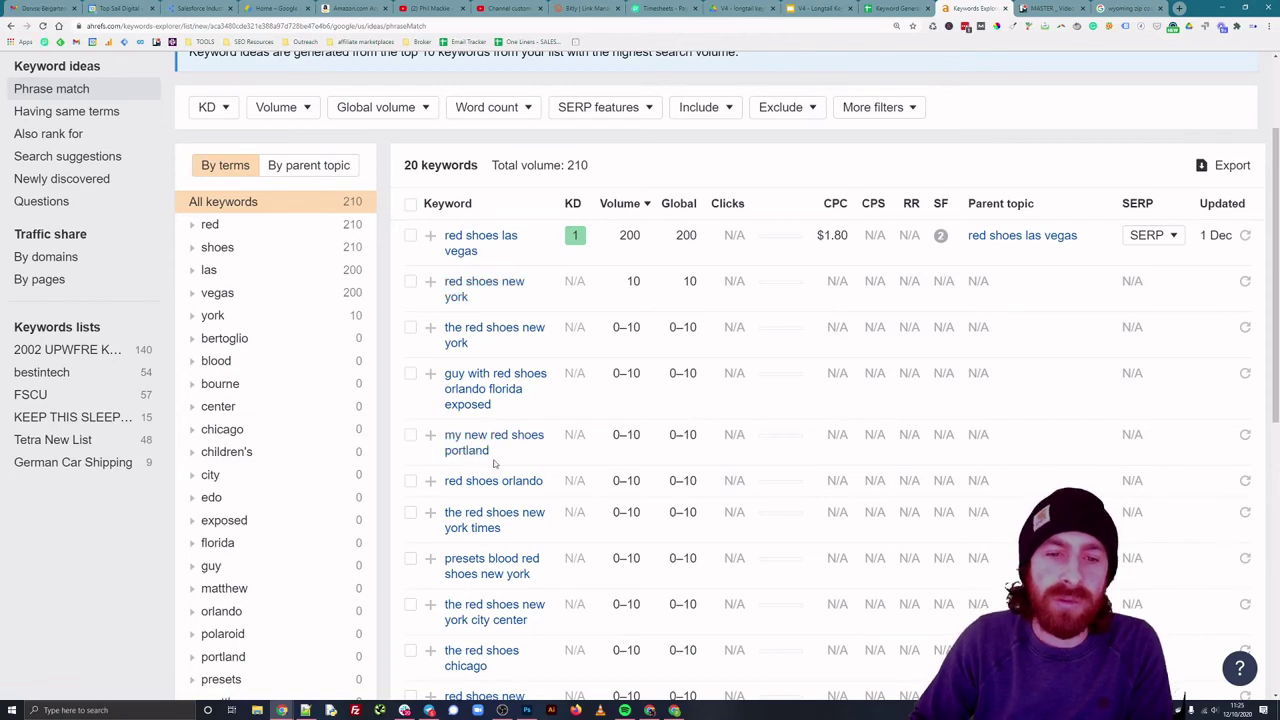
scroll(510, 445, down, 1)
scroll(510, 450, up, 1)
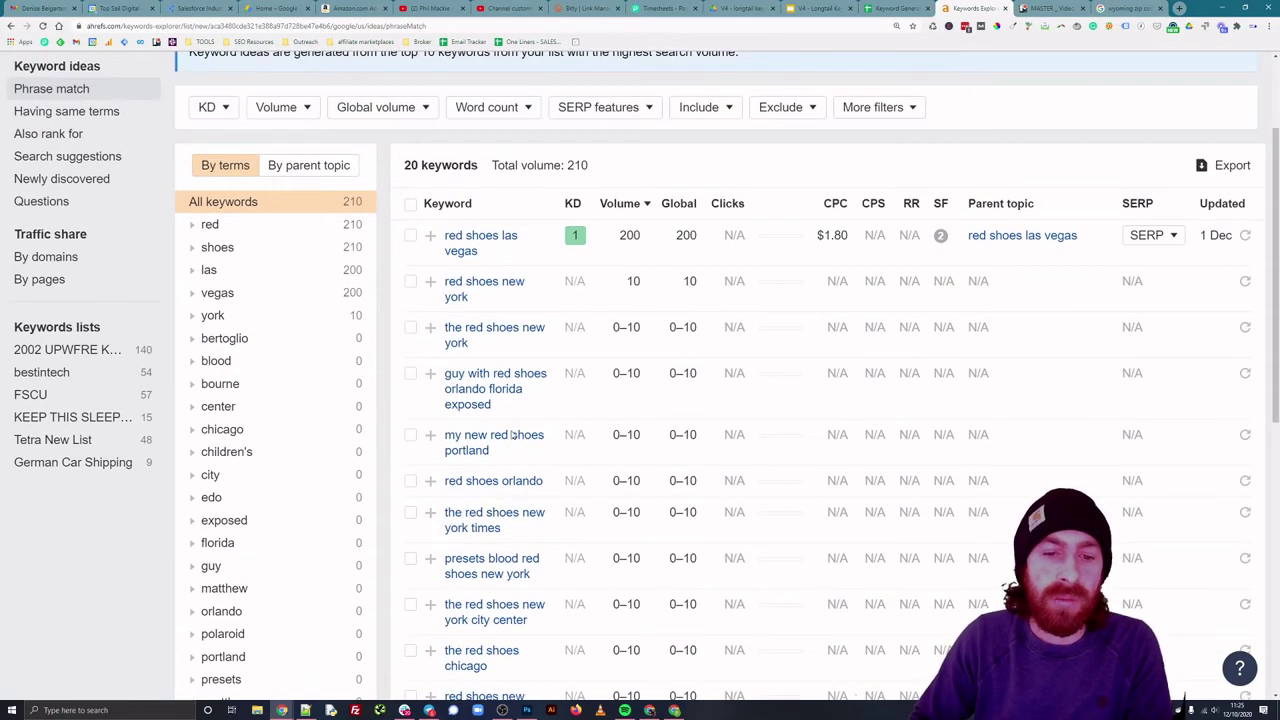
scroll(512, 430, down, 2)
scroll(512, 425, up, 2)
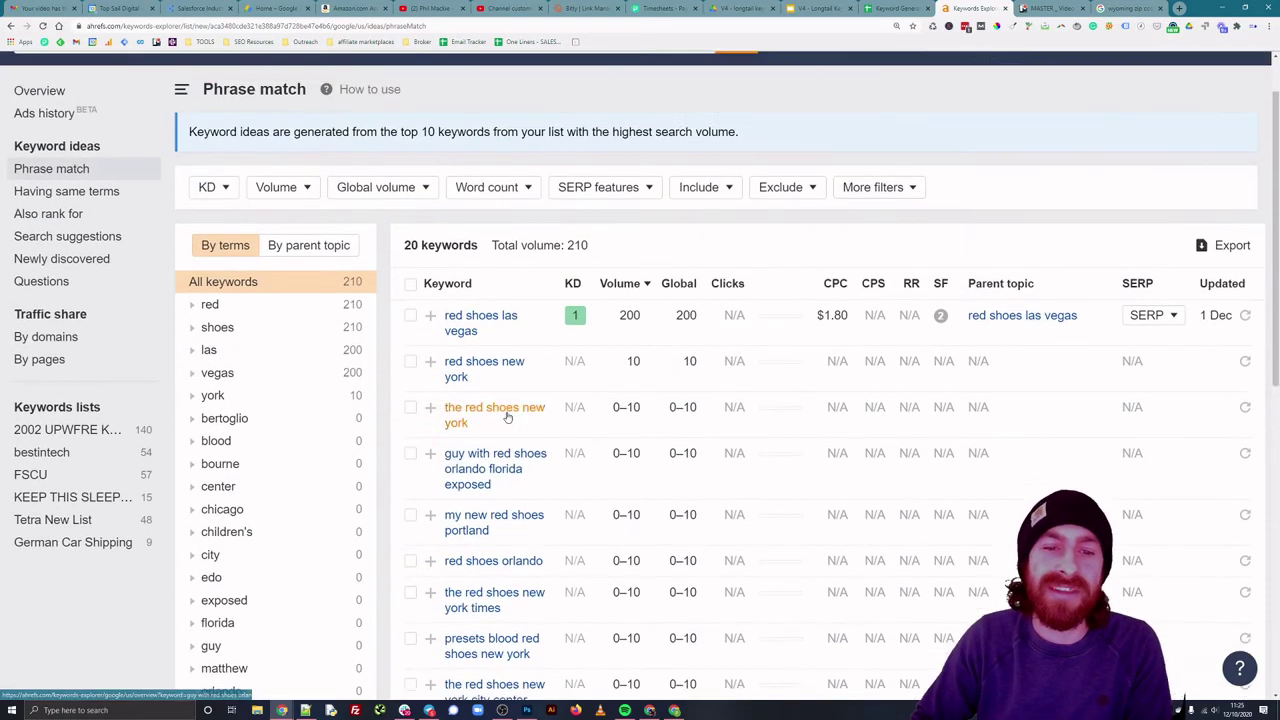
scroll(510, 420, up, 1)
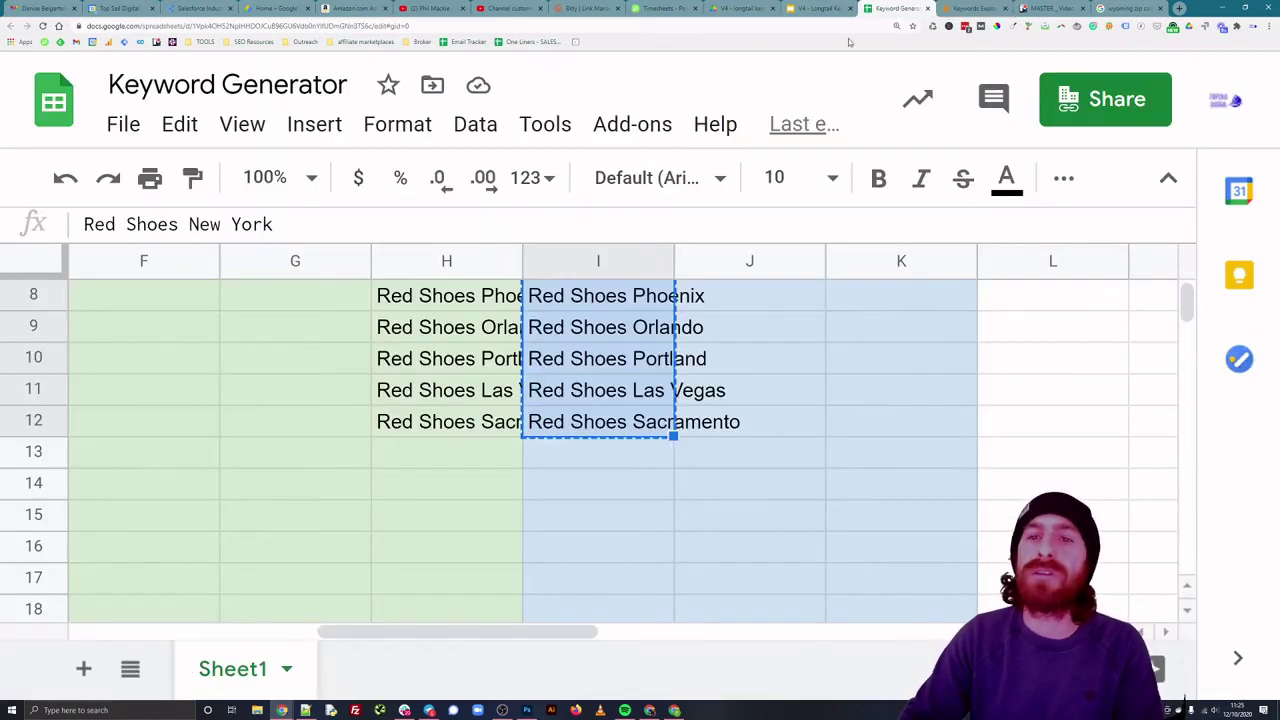
Step: Switch back to the Keyword Generator spreadsheet in Google Sheets and go to the start of the Values column
click(895, 8)
scroll(475, 389, up, 3)
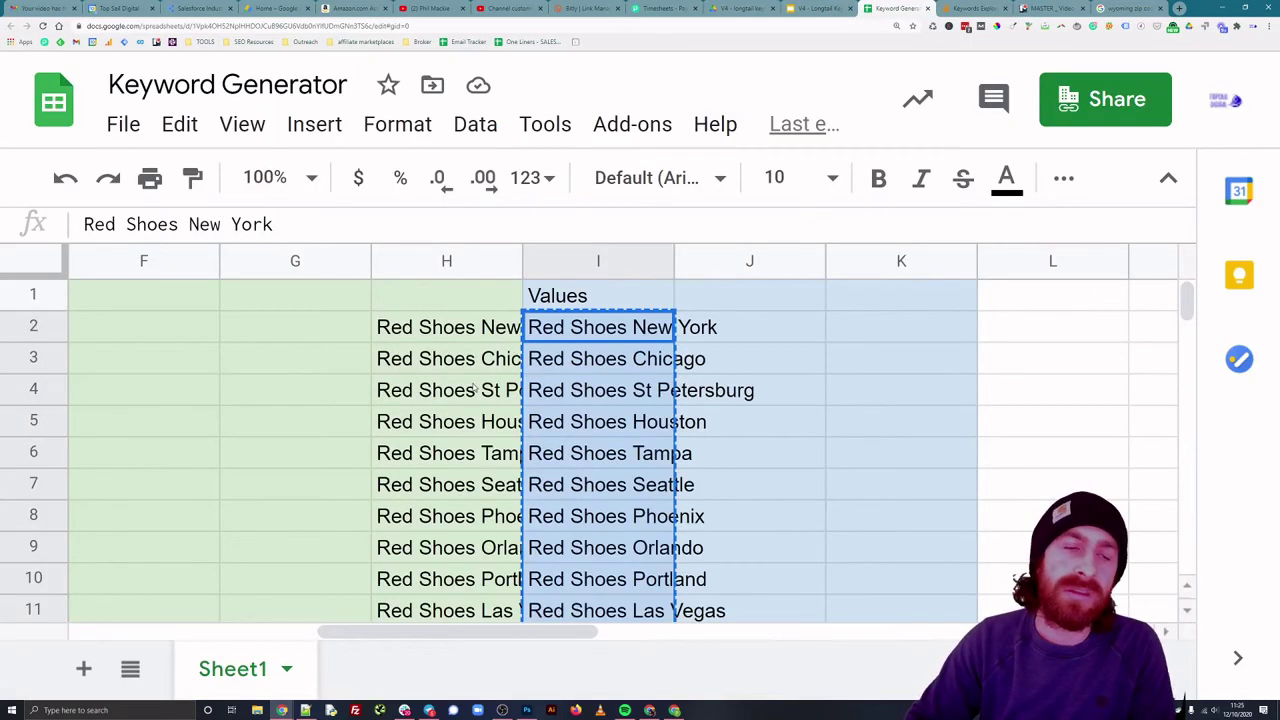